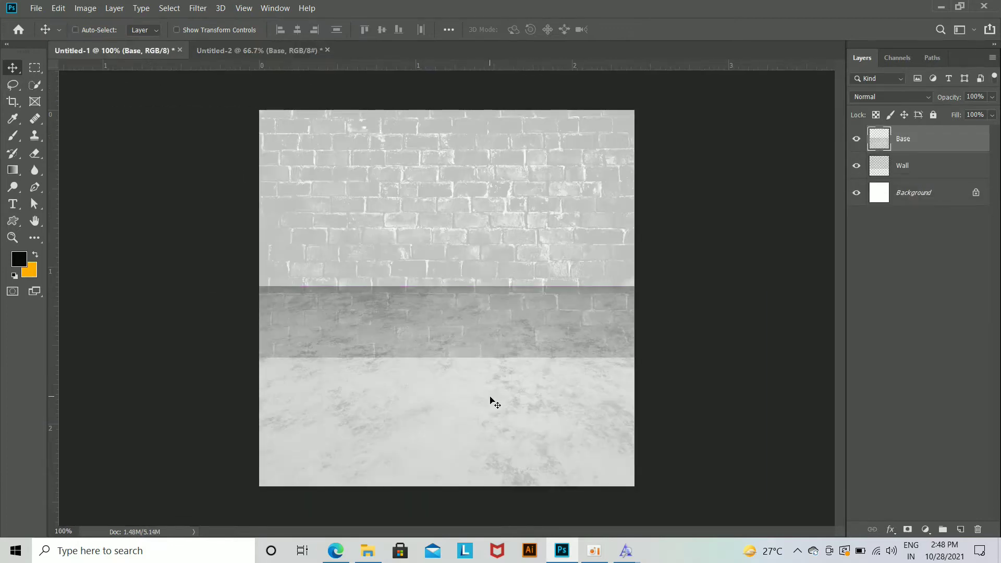
# Step: Move the Base floor layer down to the brick wall's lower edge, and shift both wall and floor upward on the canvas
pyautogui.hotkey('ctrl', 't')
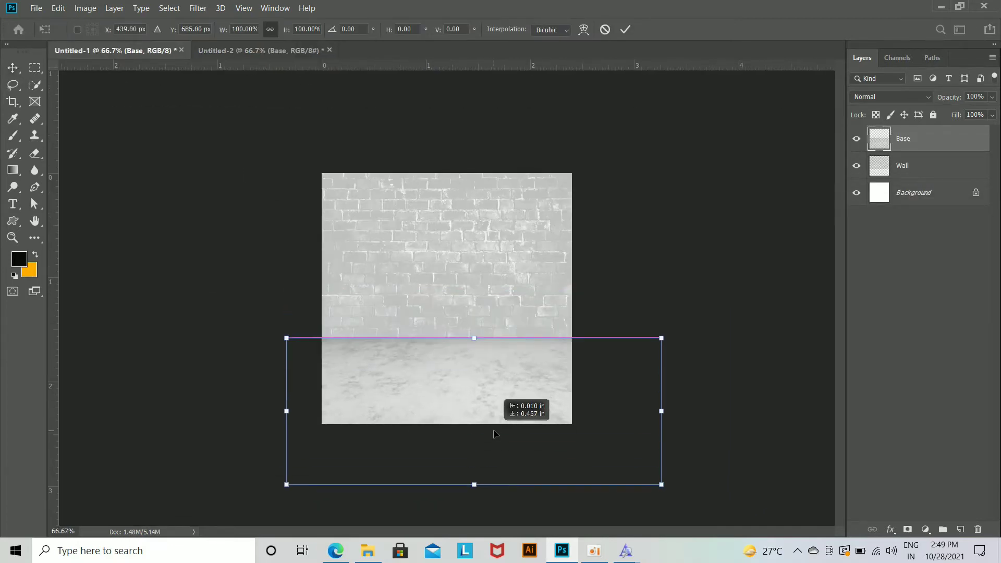
pyautogui.press('Return')
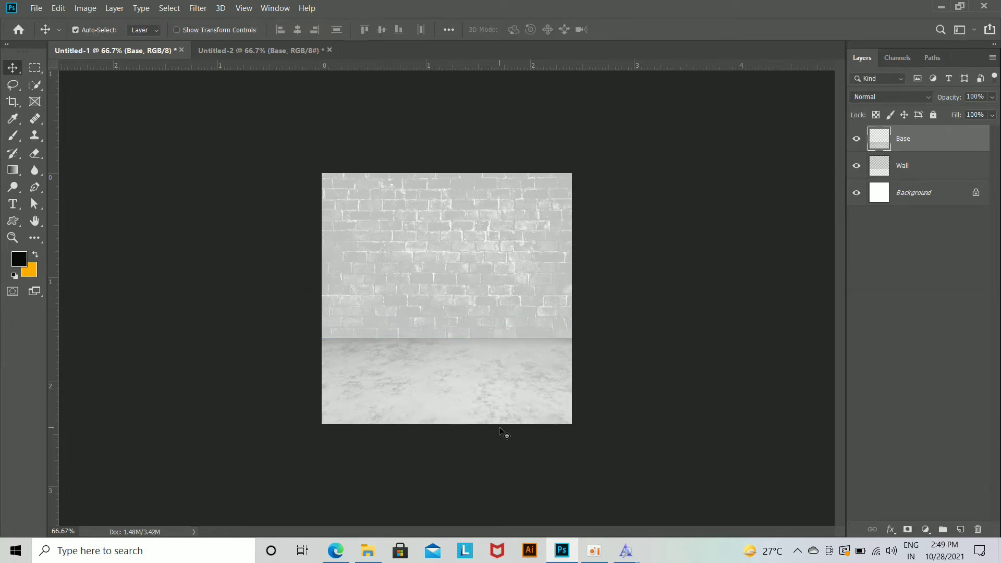
pyautogui.click(481, 317)
pyautogui.moveTo(489, 330); pyautogui.dragTo(484, 299)
pyautogui.moveTo(503, 395); pyautogui.dragTo(496, 367)
# Step: Nudge the Wall layer down until its lower edge meets the floor without a white gap
pyautogui.keyDown('ctrl'); pyautogui.click(492, 293); pyautogui.keyUp('ctrl')
pyautogui.press('Down')
pyautogui.press('Down')
pyautogui.press('Down')
pyautogui.press('Down')
pyautogui.press('Down')
pyautogui.press('Down')
pyautogui.press('Down')
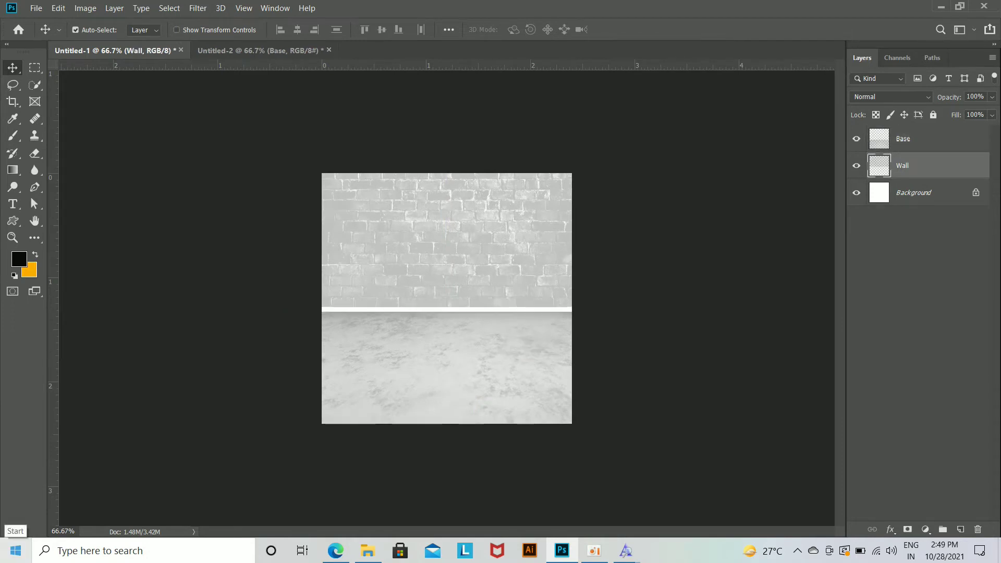
pyautogui.press('Down')
pyautogui.press('Down')
pyautogui.press('Down')
pyautogui.press('Down')
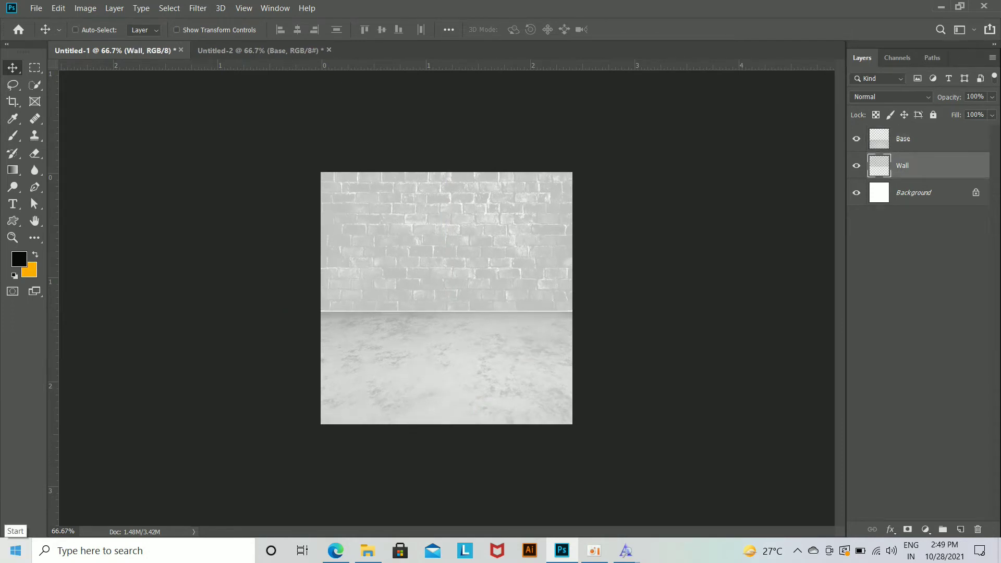
pyautogui.hotkey('ctrl', '1')
pyautogui.press('Down')
pyautogui.press('Down')
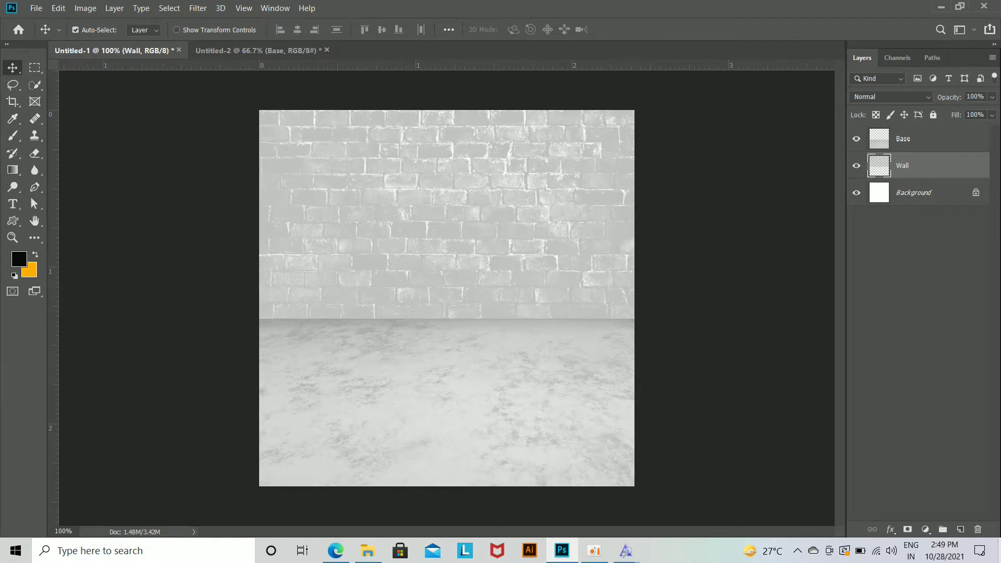
# Step: Fill the Background layer with black and lower the Base and Wall layers so the seam sits further down the canvas
pyautogui.click(937, 192)
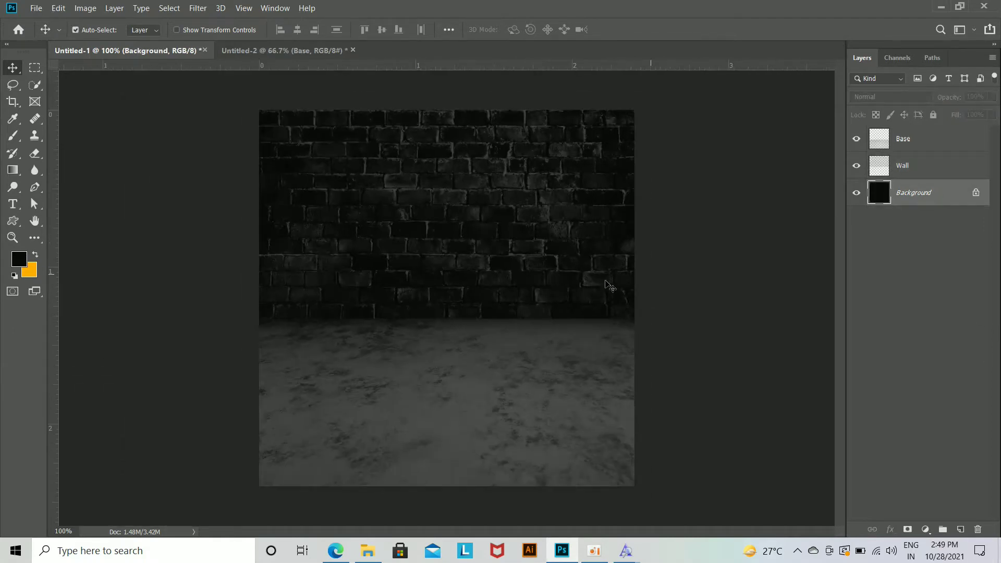
pyautogui.click(542, 349)
pyautogui.moveTo(542, 348); pyautogui.dragTo(541, 364)
pyautogui.moveTo(534, 276); pyautogui.dragTo(531, 291)
pyautogui.moveTo(928, 175); pyautogui.dragTo(893, 153)
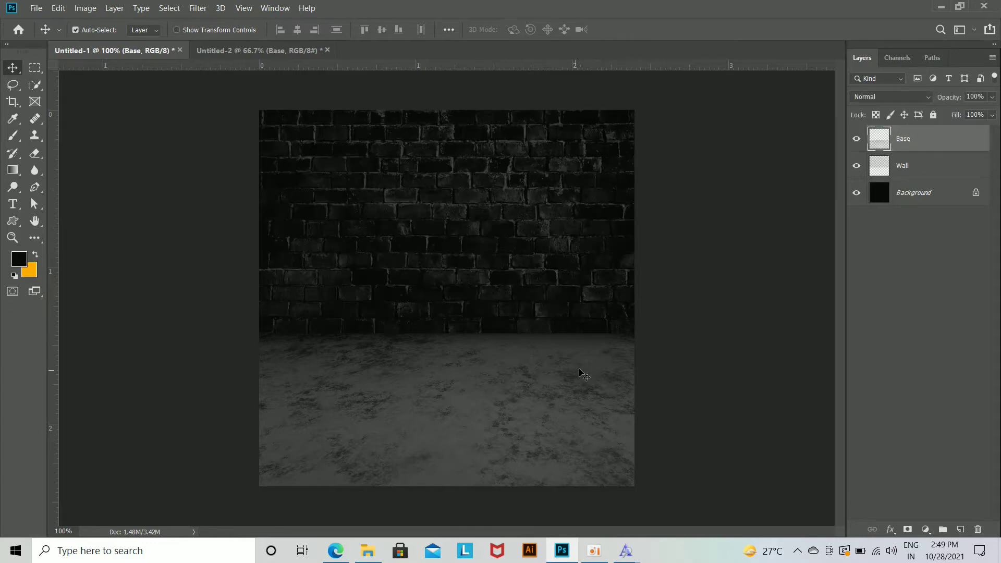
pyautogui.hotkey('ctrl', '+')
pyautogui.hotkey('ctrl', '-')
pyautogui.moveTo(549, 255); pyautogui.dragTo(549, 262)
pyautogui.moveTo(575, 381); pyautogui.dragTo(576, 392)
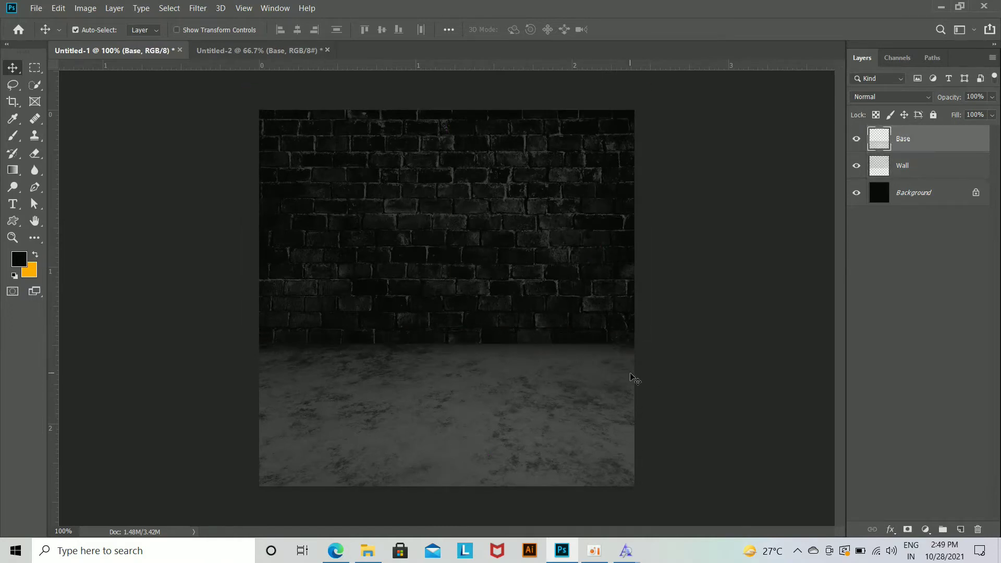
# Step: Erase the Base layer's hard upper edge with a soft 90 px eraser to blend the floor into the wall
pyautogui.moveTo(34, 153); pyautogui.dragTo(84, 150)
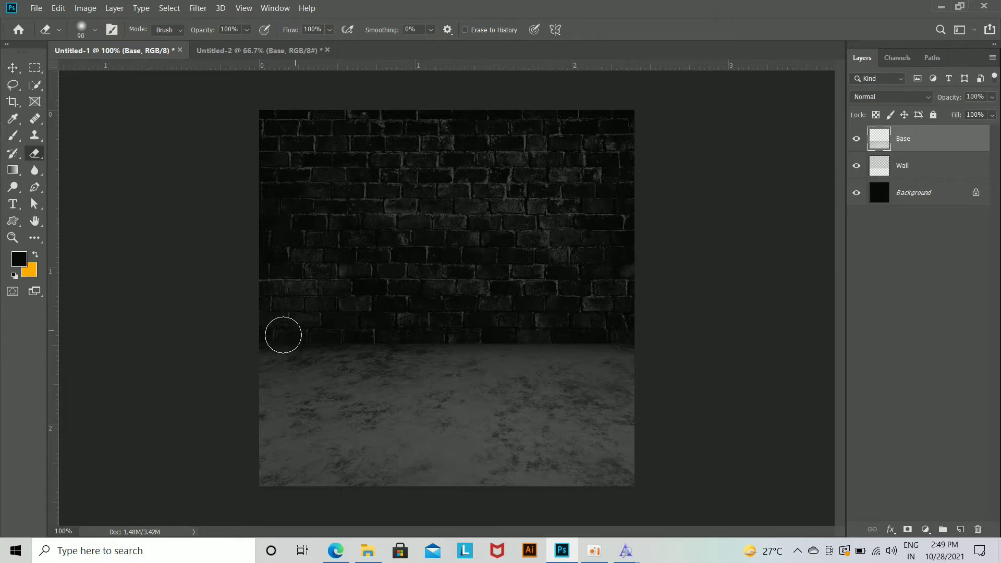
pyautogui.moveTo(366, 333)
pyautogui.mouseDown()
pyautogui.moveTo(600, 321)
pyautogui.moveTo(516, 324)
pyautogui.mouseUp()
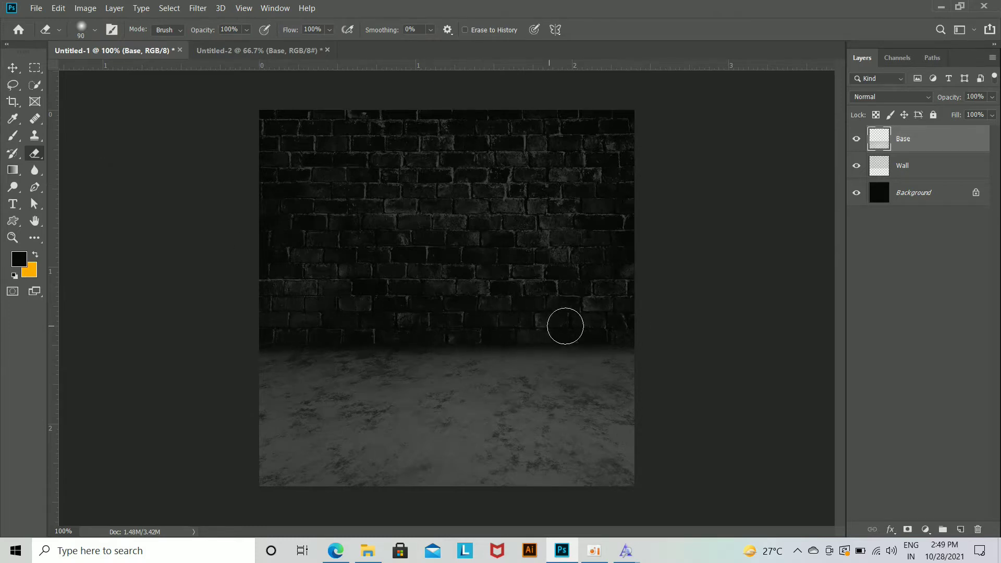
# Step: Add the text "TODAY'S" on the brick wall, directly above the Wall layer, in 18 pt Myriad Pro
pyautogui.keyDown('ctrl'); pyautogui.click(564, 226); pyautogui.keyUp('ctrl')
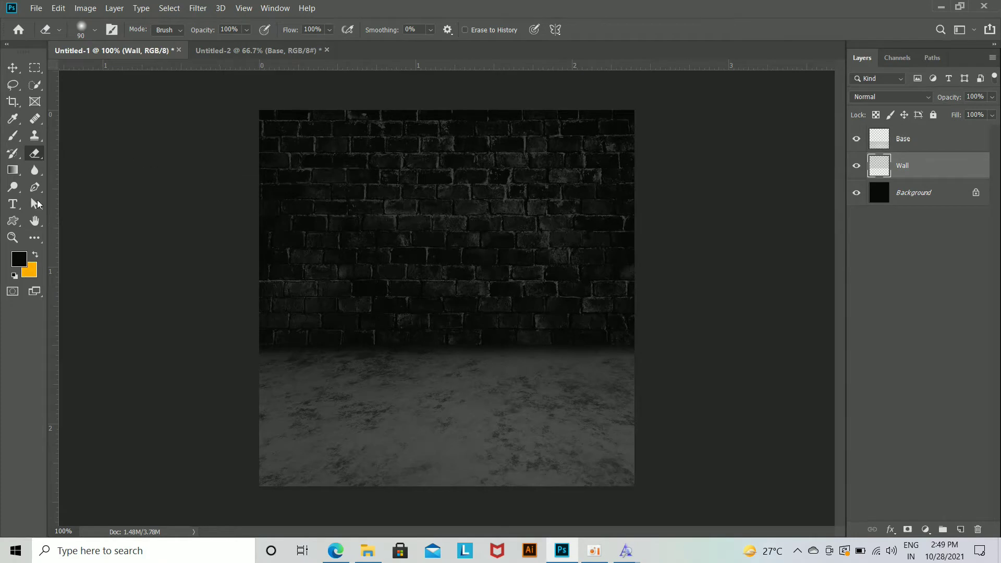
pyautogui.click(13, 204)
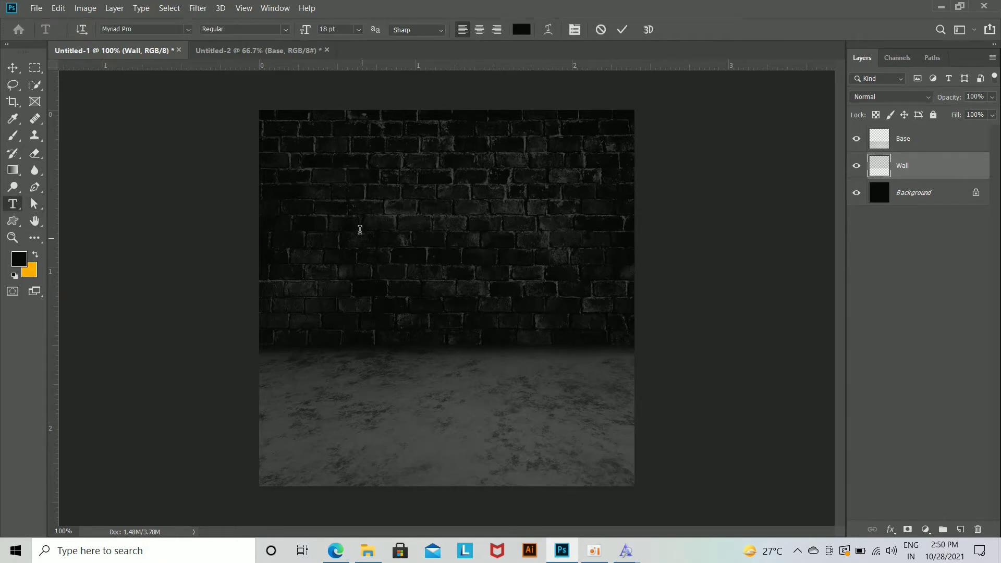
pyautogui.click(360, 229)
pyautogui.press('BackSpace')
pyautogui.write('TODAYS')
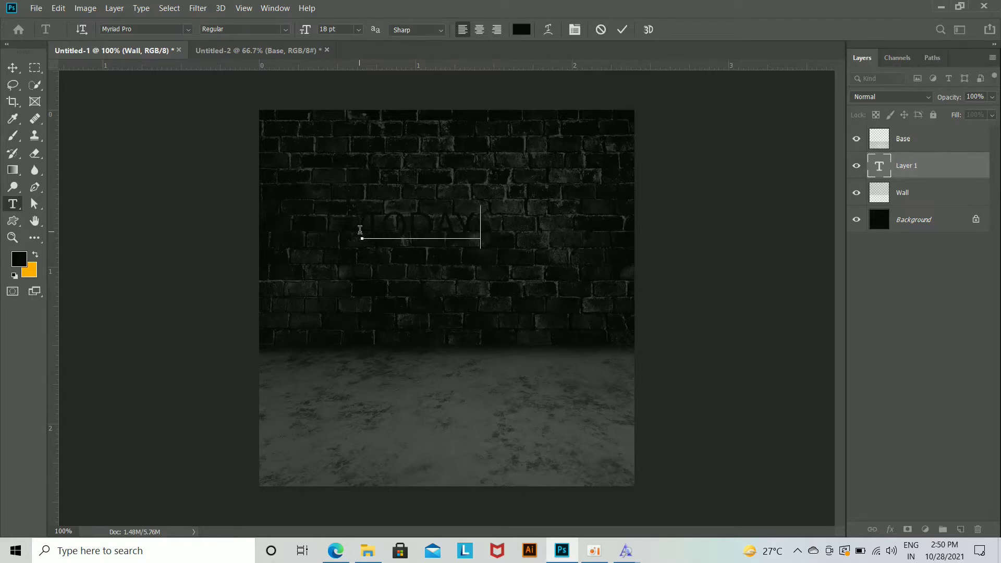
pyautogui.hotkey('ctrl', 'Return')
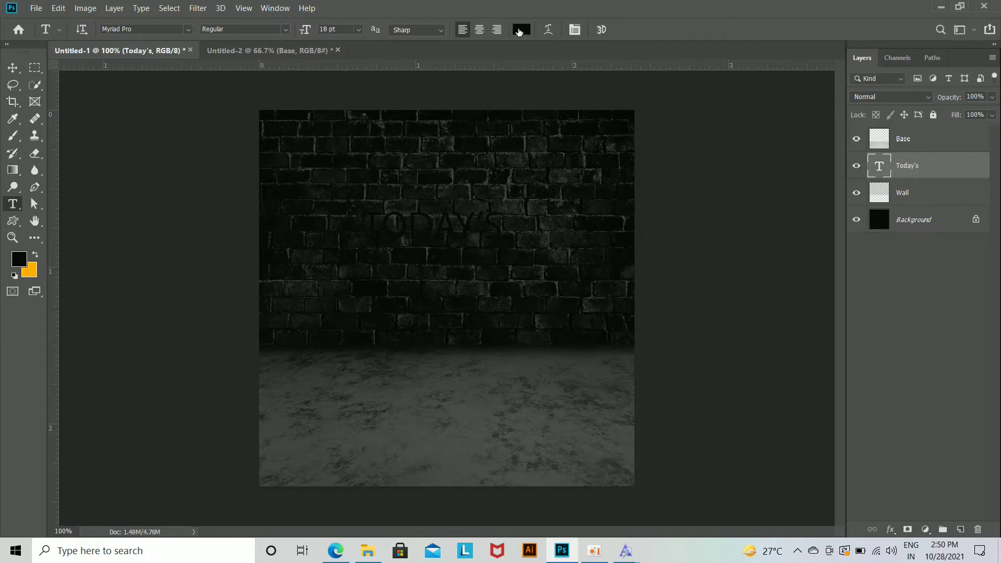
pyautogui.click(519, 30)
pyautogui.click(831, 307)
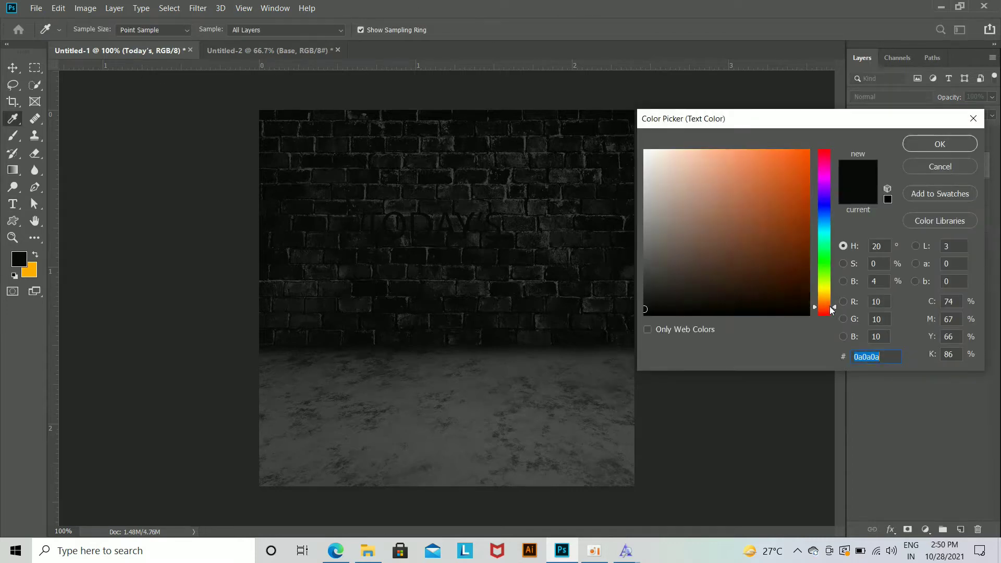
pyautogui.click(940, 168)
# Step: Set the TODAY'S text colour to orange #ff8400
pyautogui.click(519, 29)
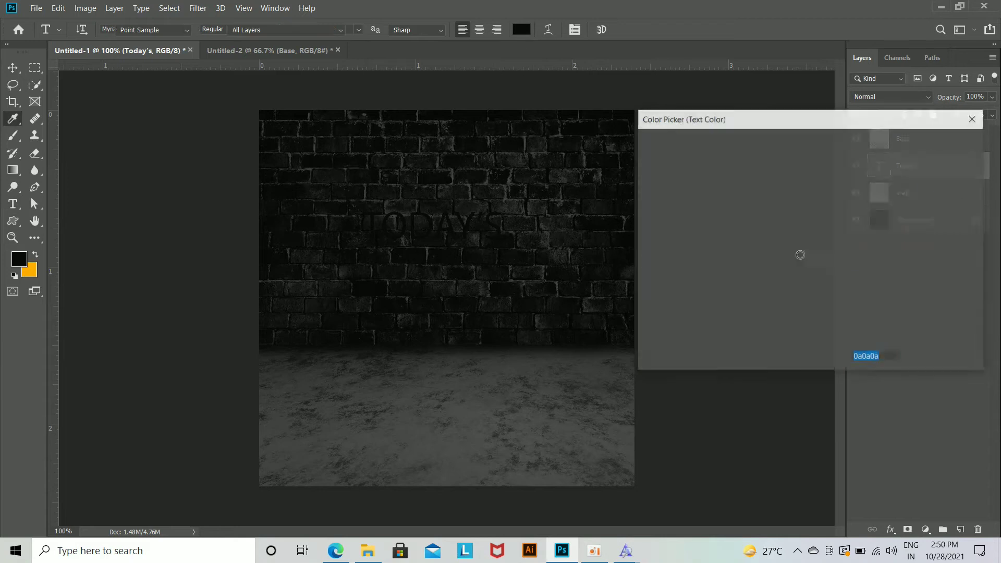
pyautogui.click(828, 302)
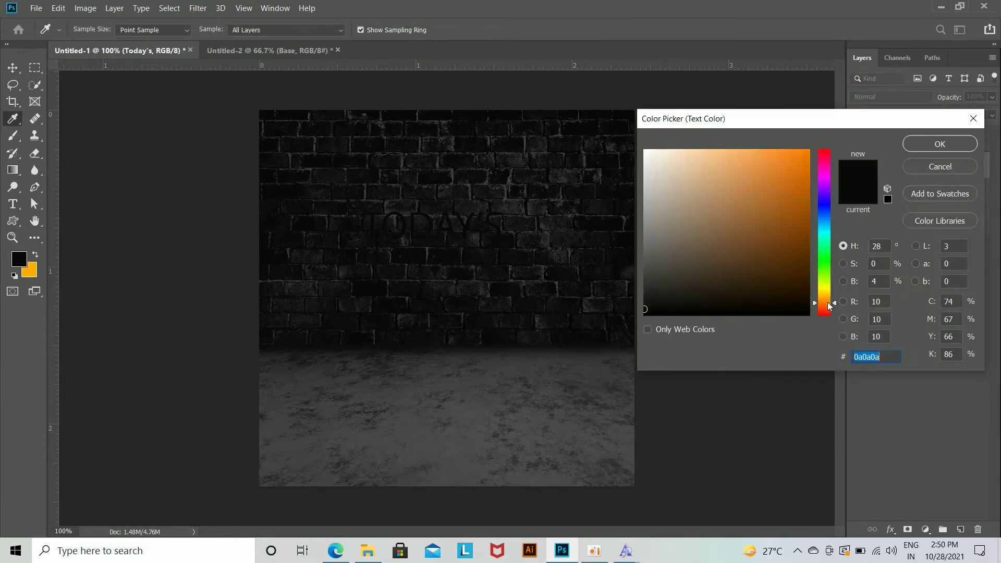
pyautogui.click(830, 307)
pyautogui.click(809, 151)
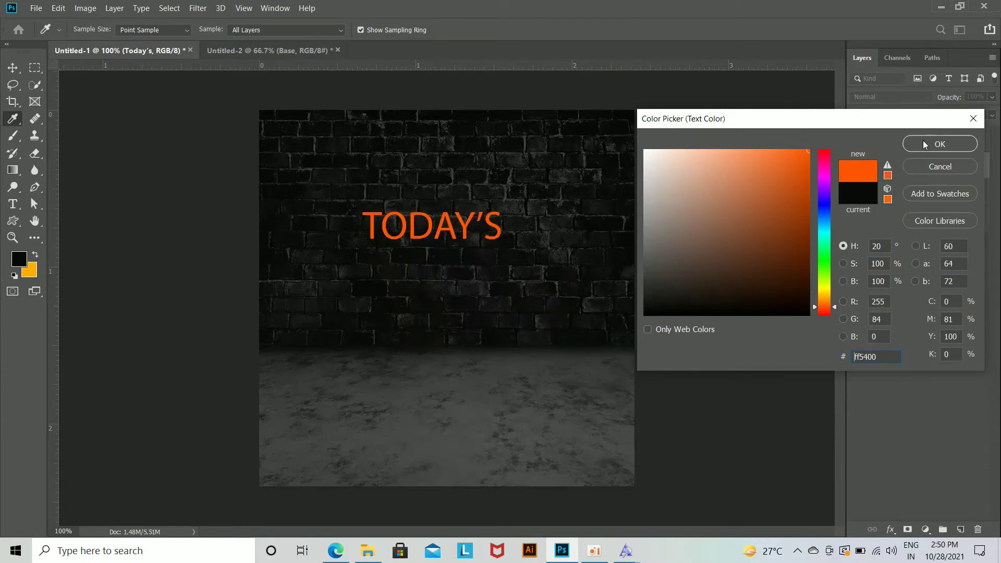
pyautogui.click(824, 301)
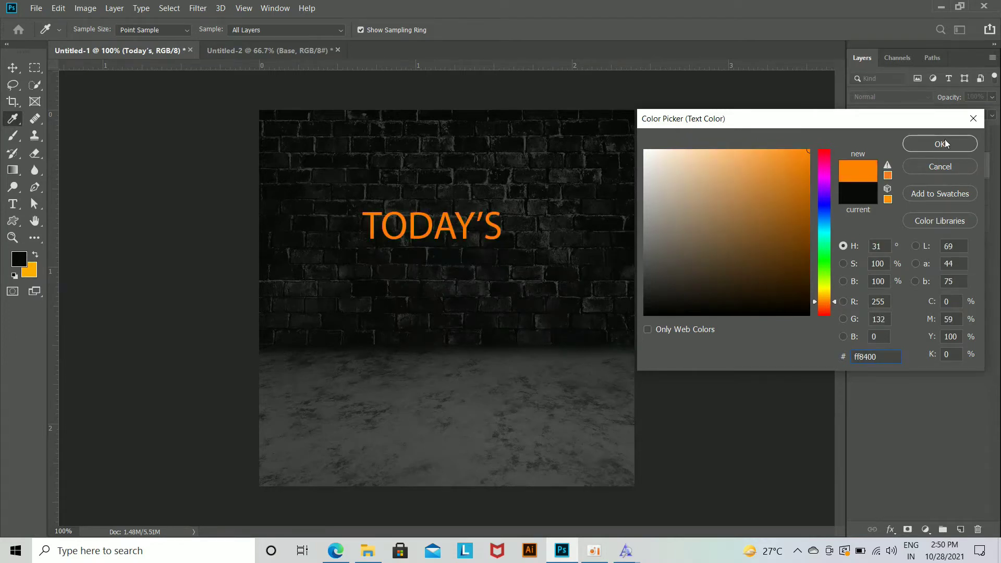
pyautogui.click(941, 144)
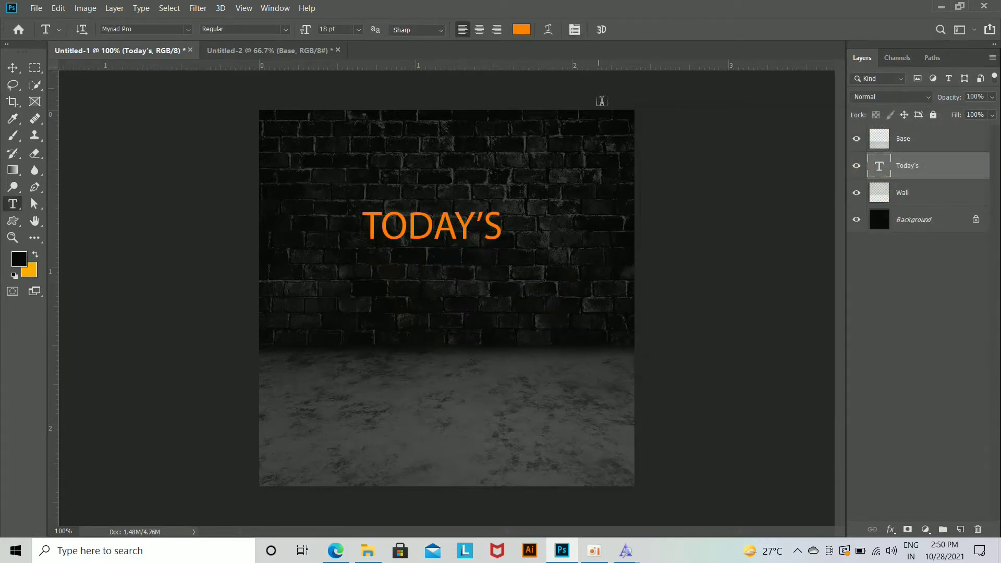
# Step: Change the font of the TODAY'S text to Garland
pyautogui.click(575, 30)
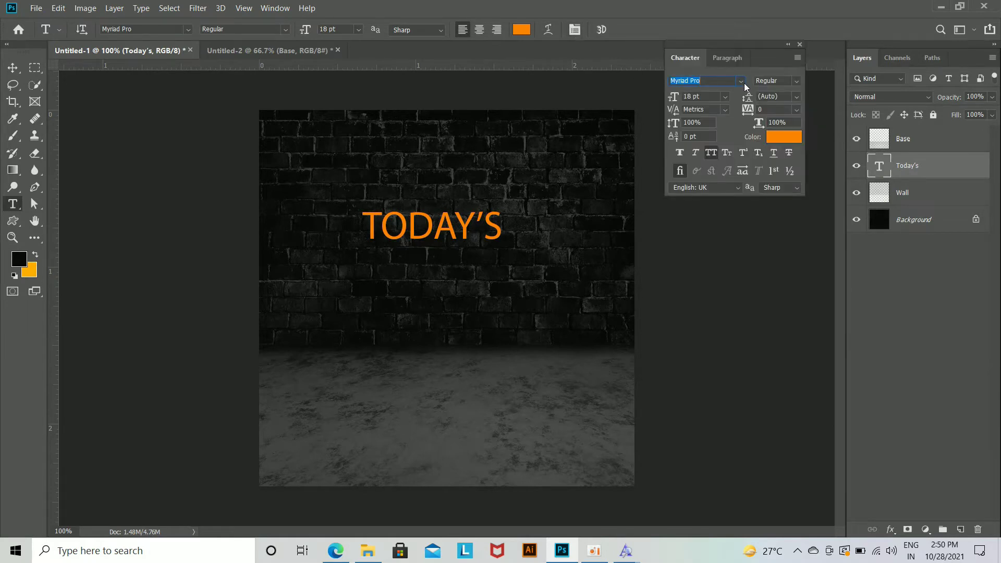
pyautogui.click(741, 82)
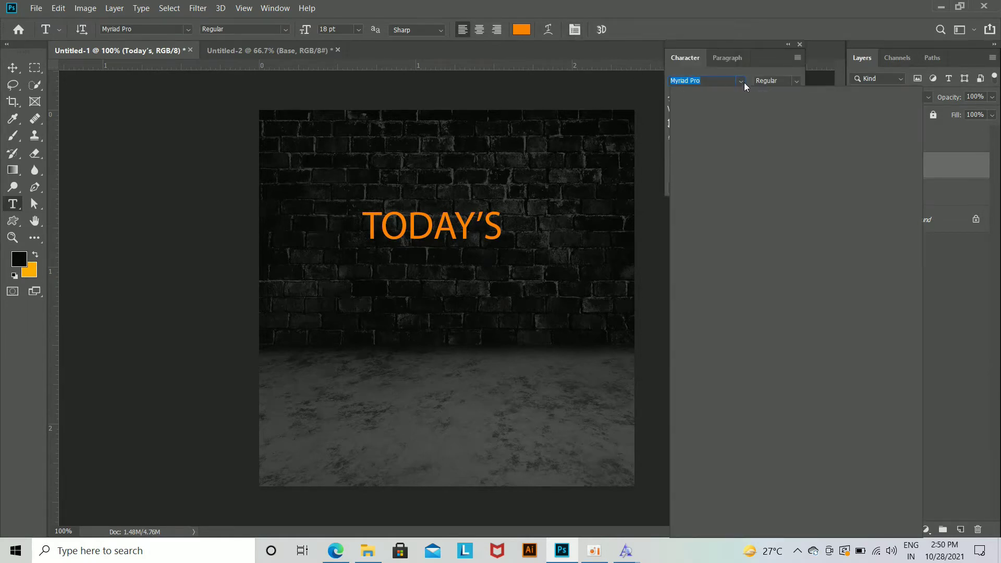
pyautogui.scroll(3, 825, 161)
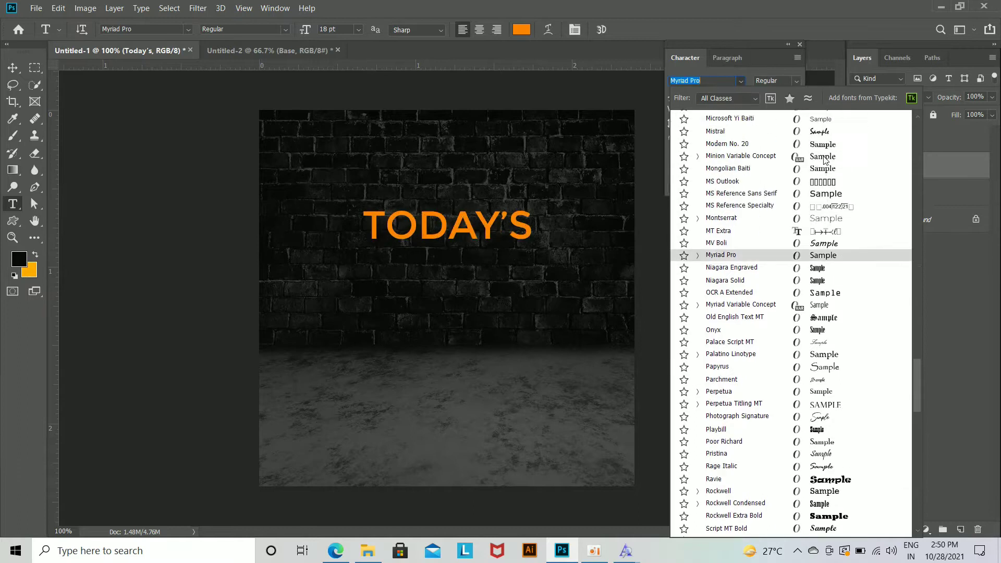
pyautogui.scroll(5, 825, 160)
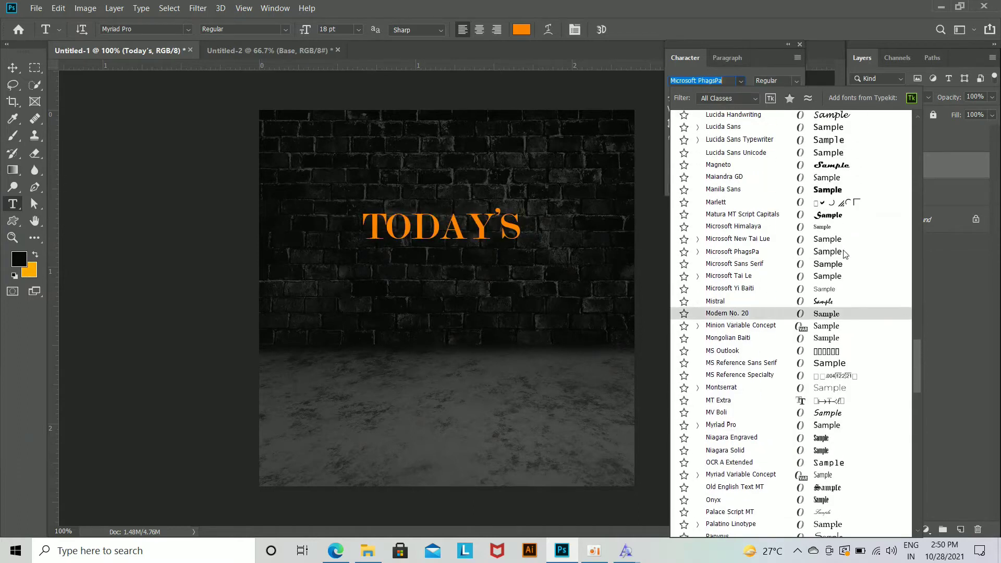
pyautogui.scroll(7, 845, 254)
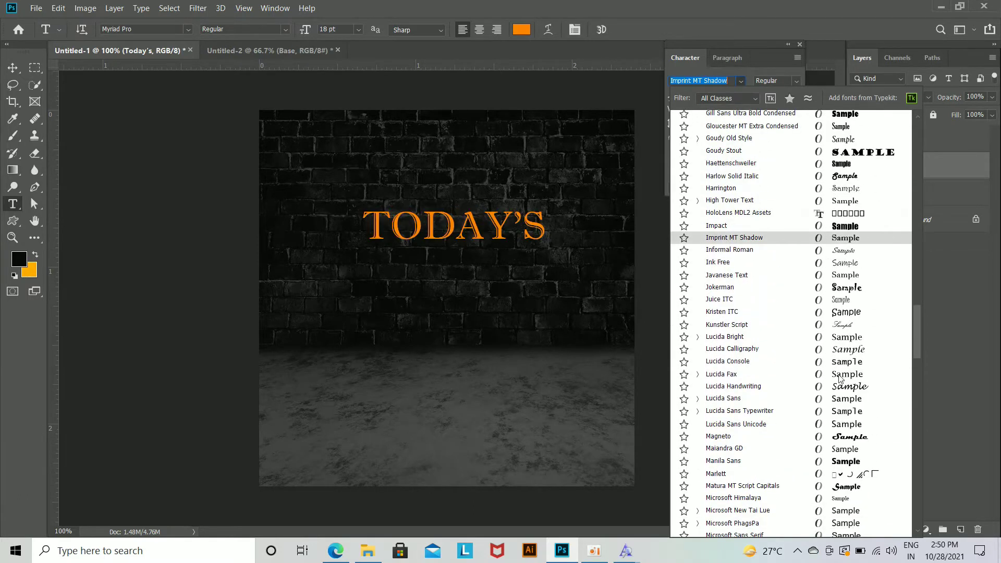
pyautogui.scroll(3, 782, 313)
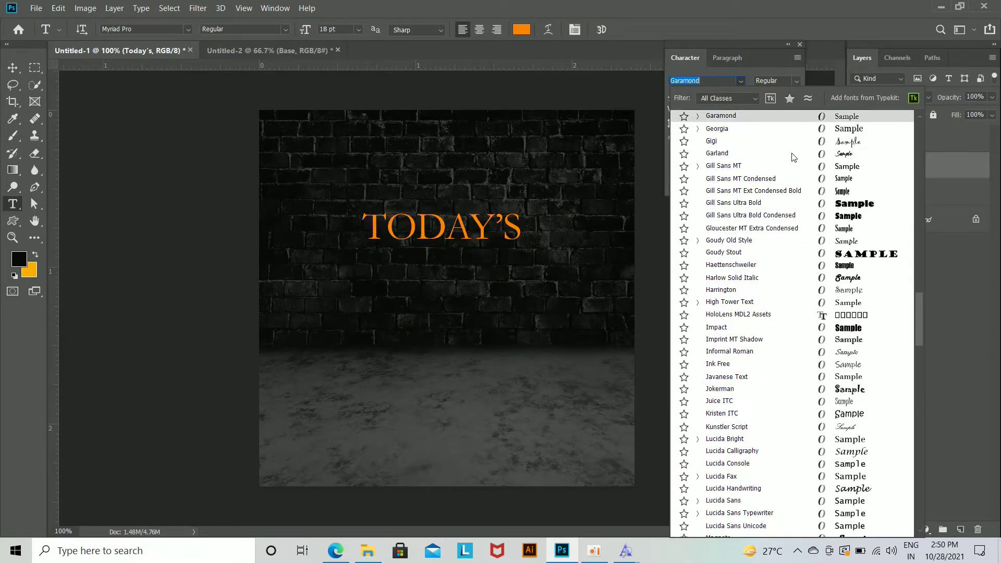
pyautogui.click(845, 153)
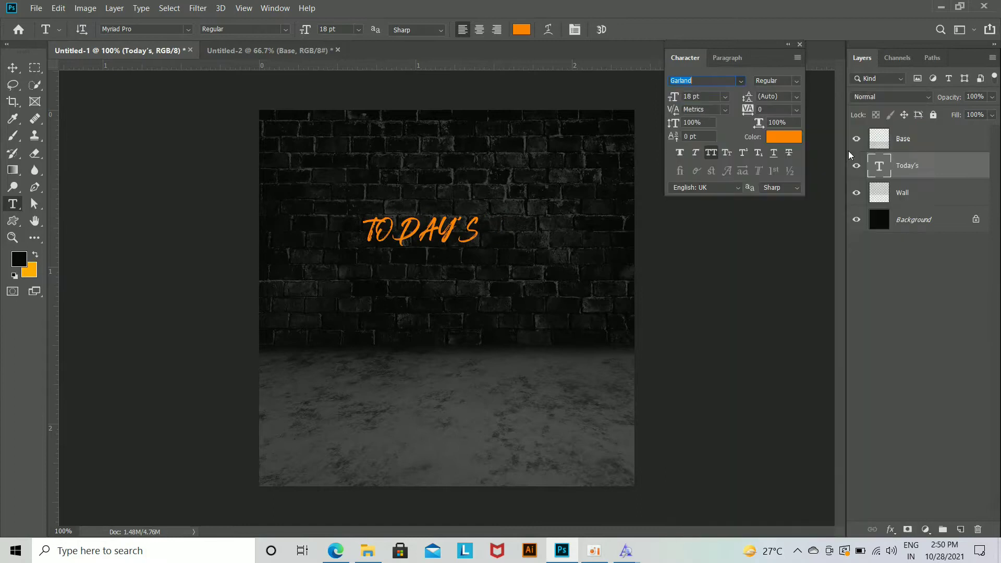
# Step: Turn off All Caps for the Today's text, enlarge it to about 25.45 pt and move it higher on the wall
pyautogui.moveTo(378, 235); pyautogui.dragTo(480, 238)
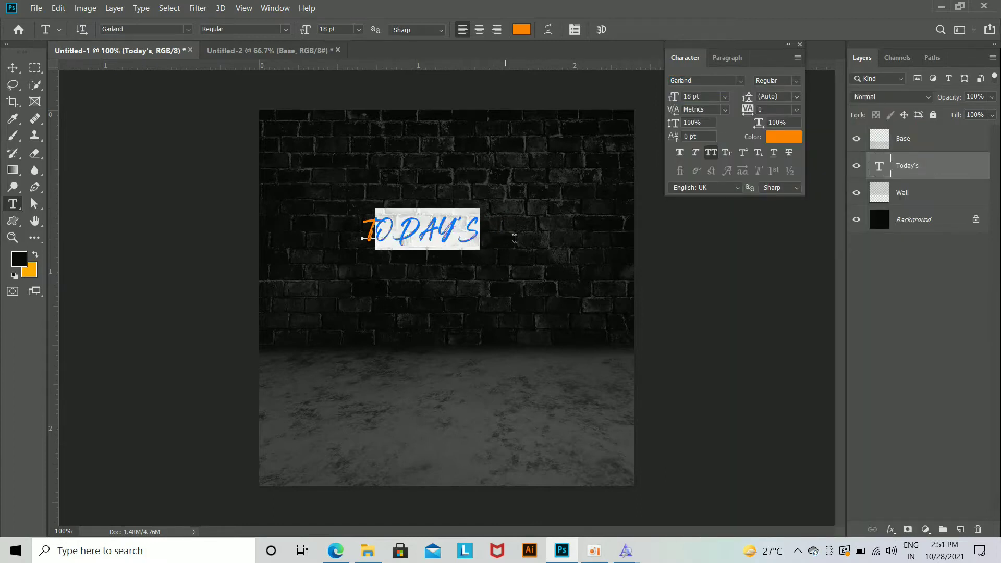
pyautogui.click(15, 69)
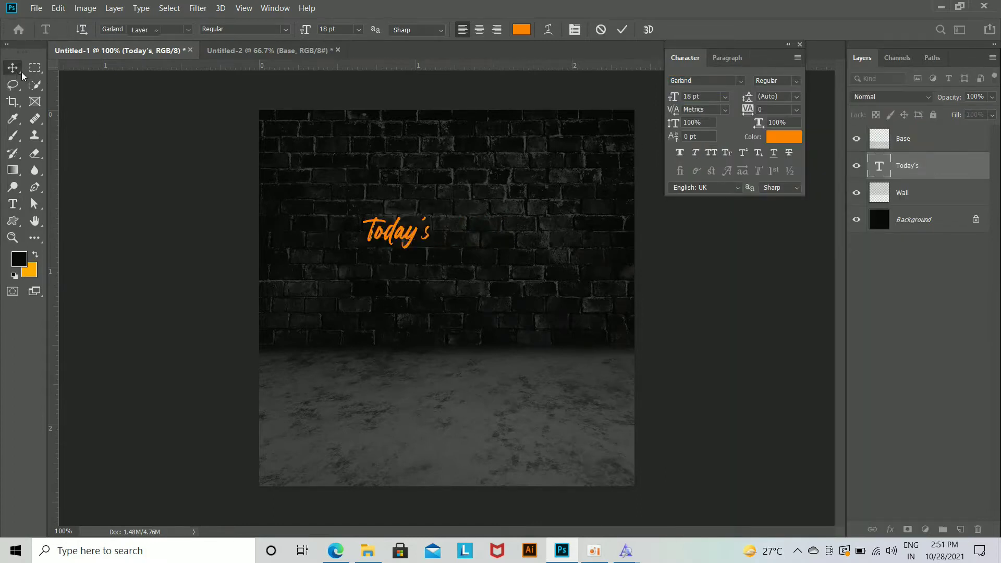
pyautogui.hotkey('ctrl', 't')
pyautogui.moveTo(433, 249)
pyautogui.mouseDown()
pyautogui.moveTo(447, 257)
pyautogui.moveTo(421, 203)
pyautogui.moveTo(425, 255)
pyautogui.mouseUp()
pyautogui.press('Return')
# Step: Replace the text of the Today's copy below the original with "FOOD MENU" in capitals
pyautogui.doubleClick(427, 253)
pyautogui.press('BackSpace')
pyautogui.write('FOOD MENU')
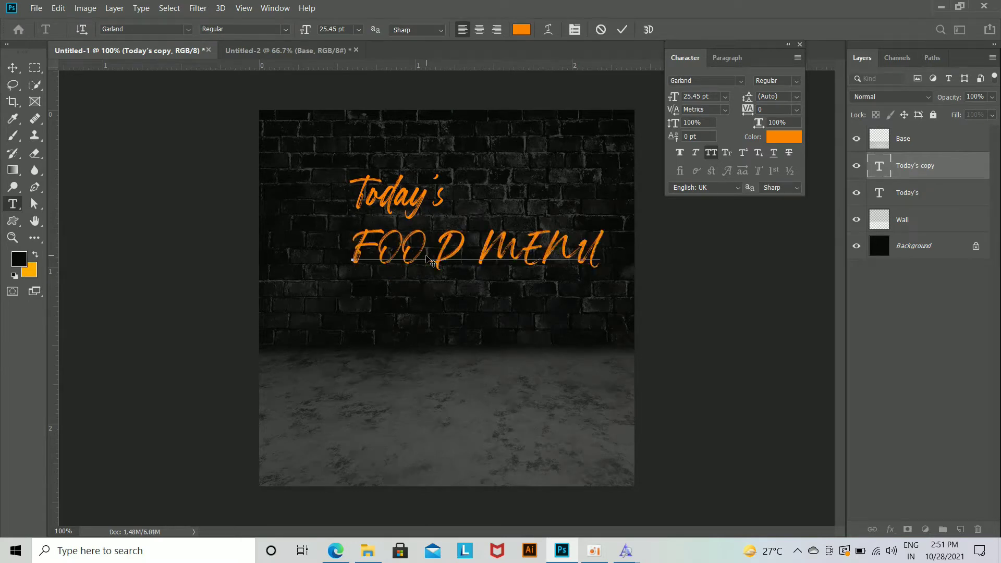
pyautogui.hotkey('ctrl', 'Return')
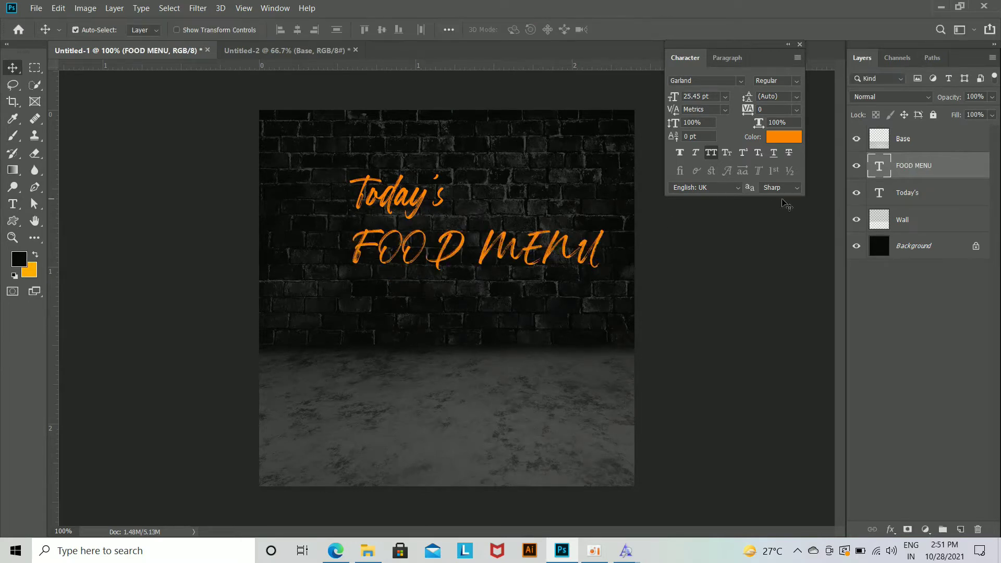
# Step: Change the font of the FOOD MENU text to AWAKENNING and move the text slightly lower on the wall
pyautogui.click(741, 80)
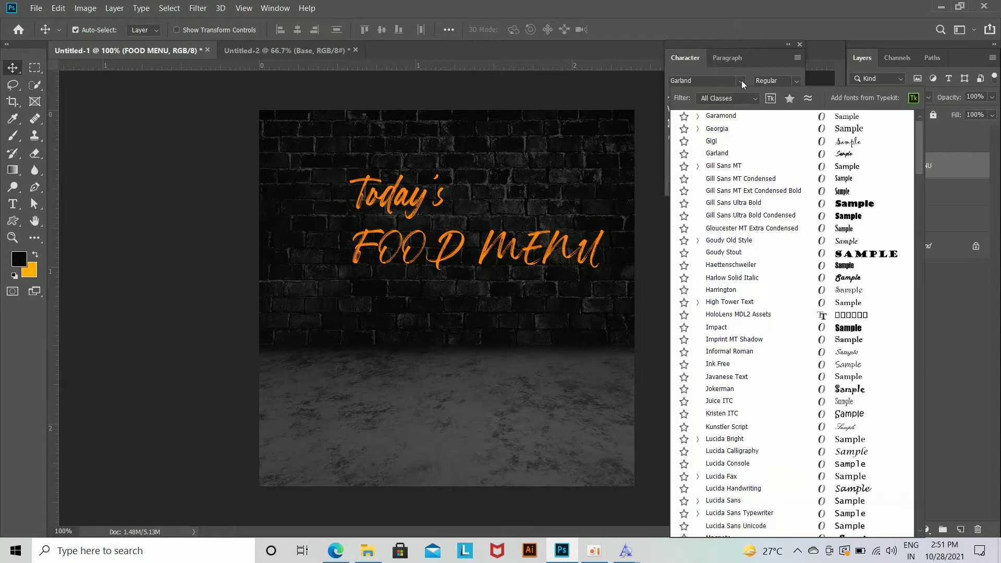
pyautogui.scroll(15, 858, 183)
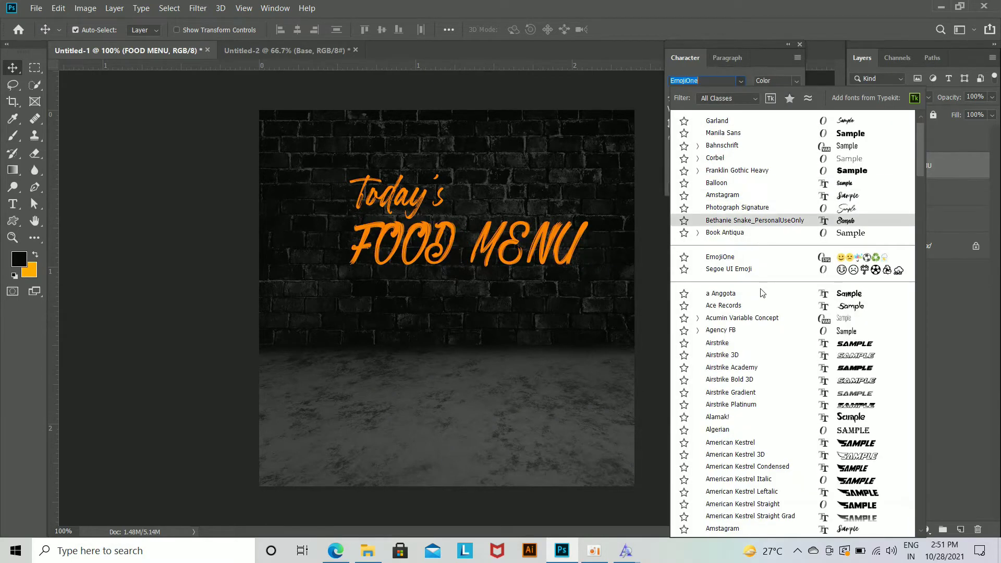
pyautogui.scroll(-2, 753, 292)
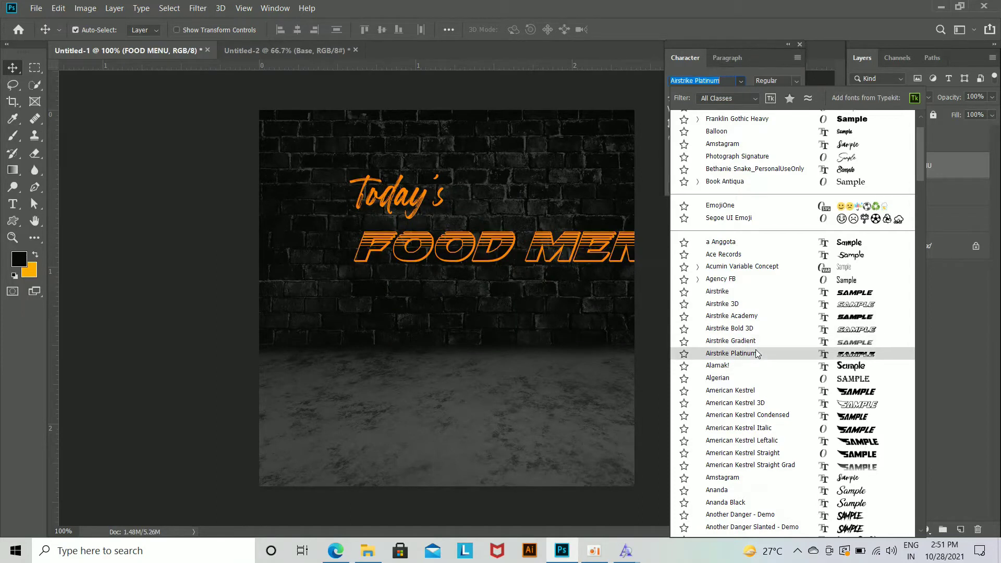
pyautogui.scroll(-3, 762, 363)
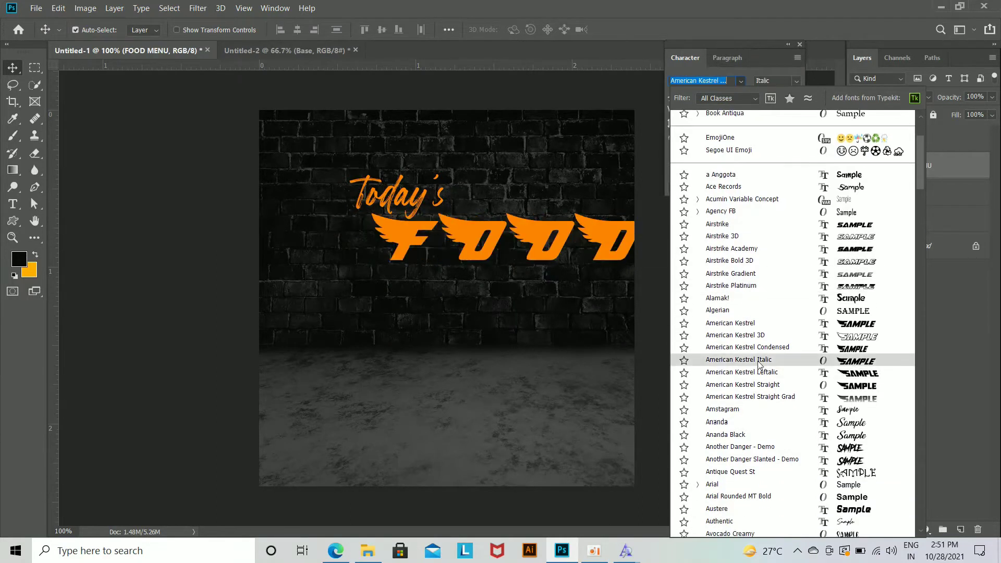
pyautogui.scroll(-3, 744, 387)
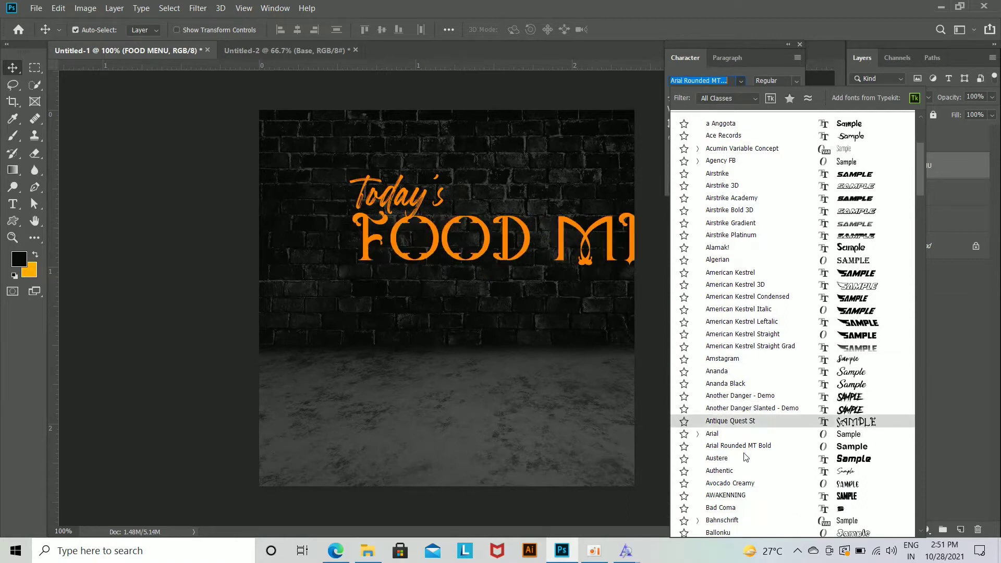
pyautogui.click(754, 496)
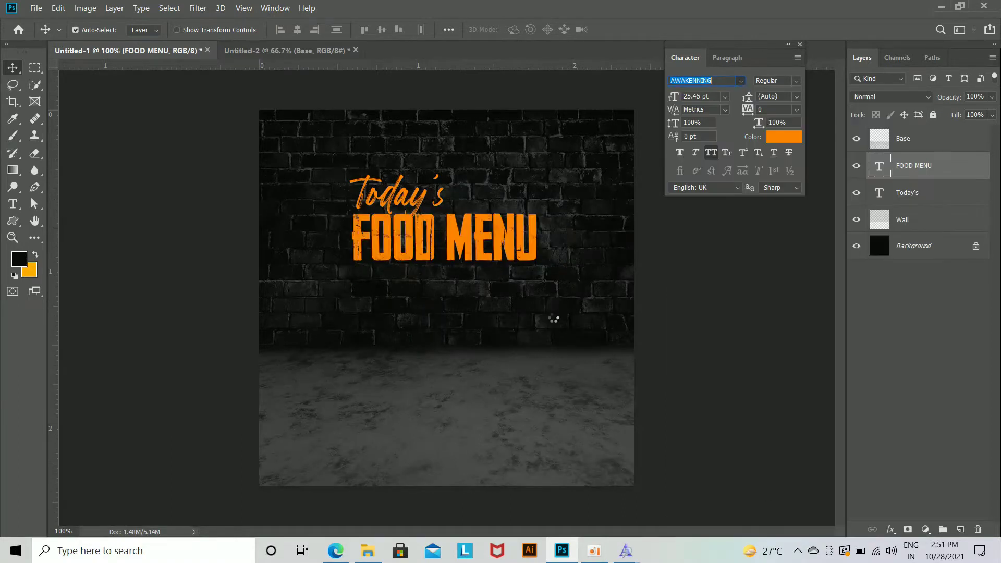
pyautogui.moveTo(481, 245); pyautogui.dragTo(468, 256)
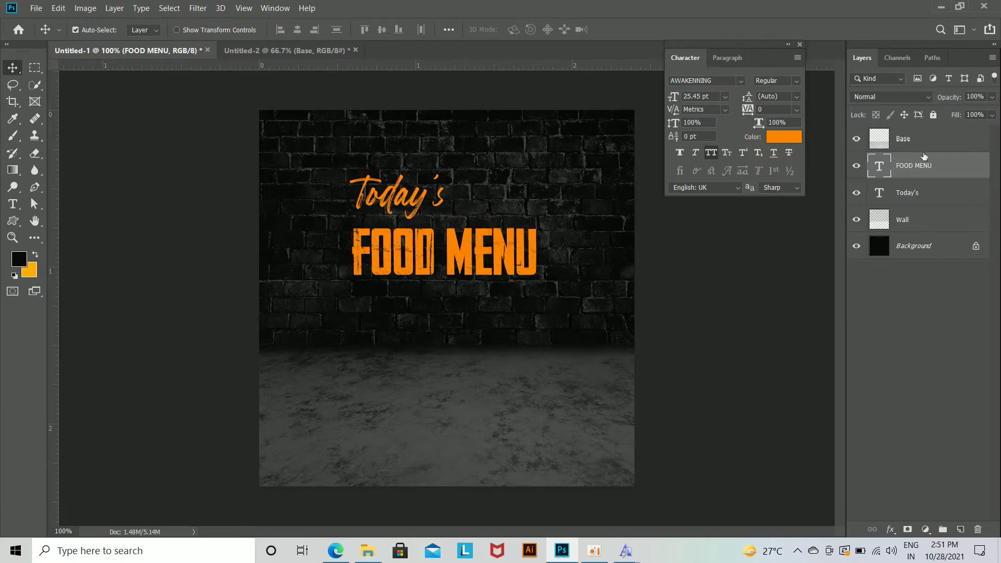
# Step: Select the Today's and FOOD MENU text layers together and move both higher on the brick wall
pyautogui.click(925, 193)
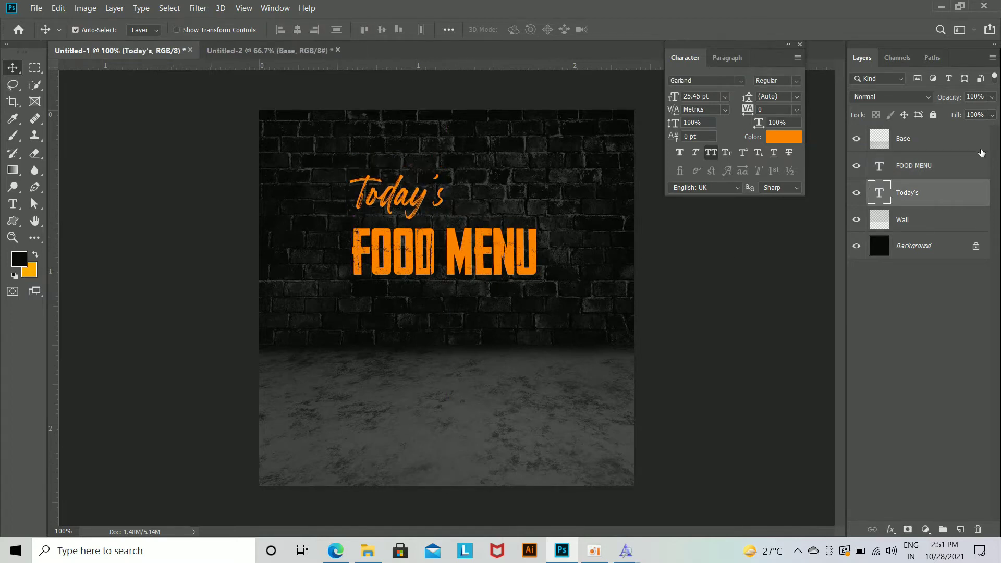
pyautogui.moveTo(499, 250); pyautogui.dragTo(477, 237)
pyautogui.hotkey('ctrl', 'z')
pyautogui.keyDown('ctrl'); pyautogui.click(921, 168); pyautogui.keyUp('ctrl')
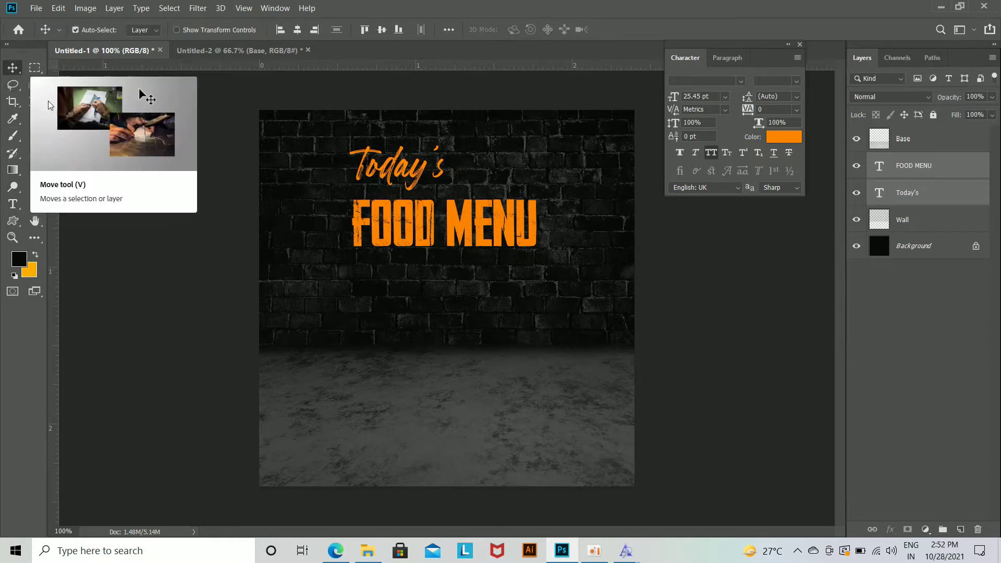
pyautogui.click(15, 204)
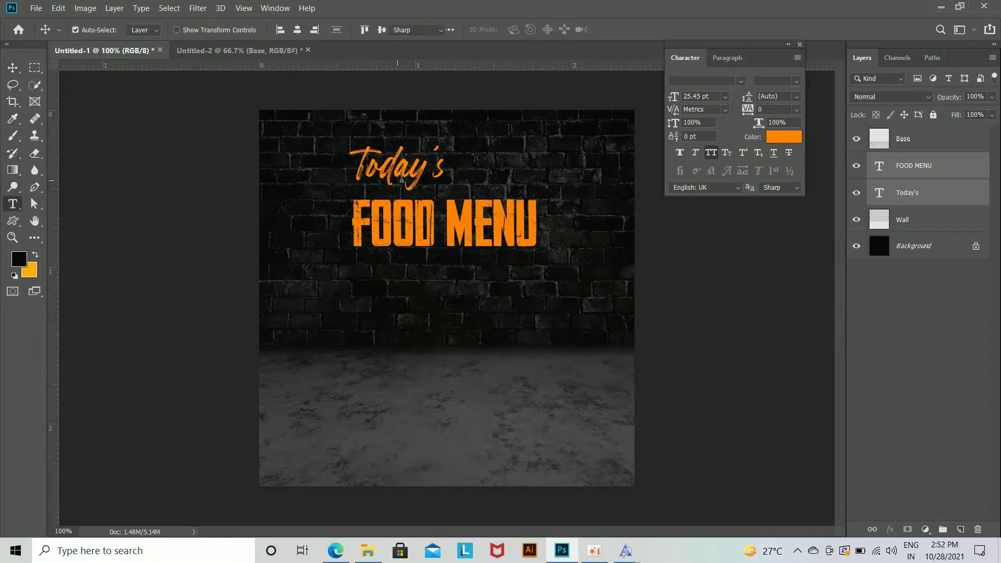
pyautogui.click(13, 68)
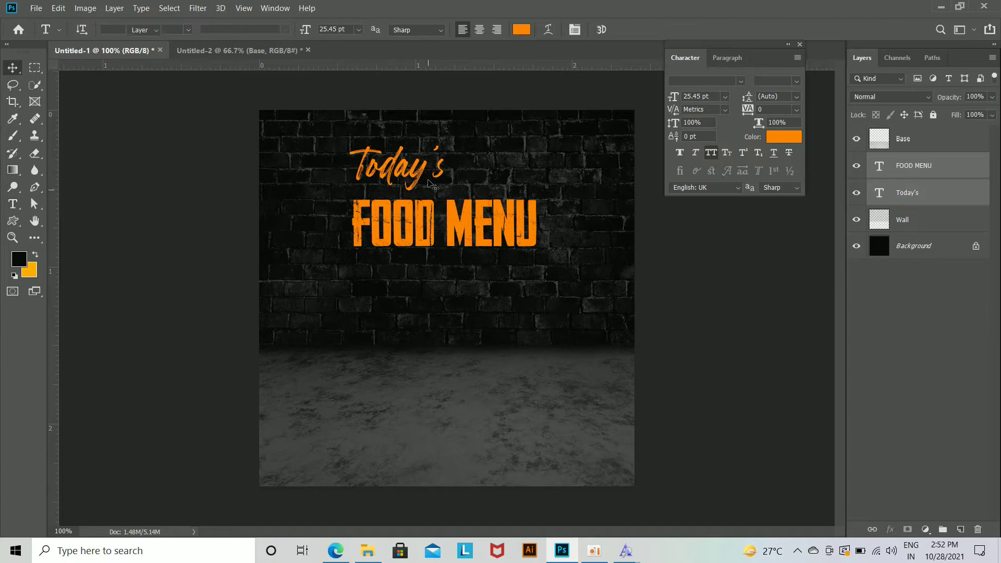
pyautogui.keyDown('ctrl'); pyautogui.click(952, 191); pyautogui.keyUp('ctrl')
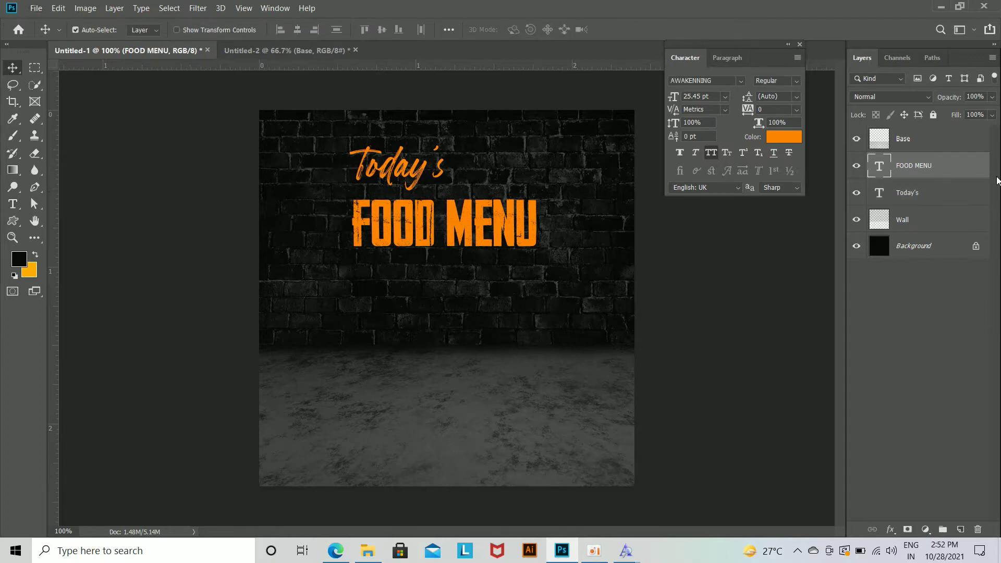
# Step: Duplicate the Today's text to the right of the original and replace the copy's wording with "Delicious"
pyautogui.keyDown('alt'); pyautogui.moveTo(417, 180); pyautogui.dragTo(538, 179); pyautogui.keyUp('alt')
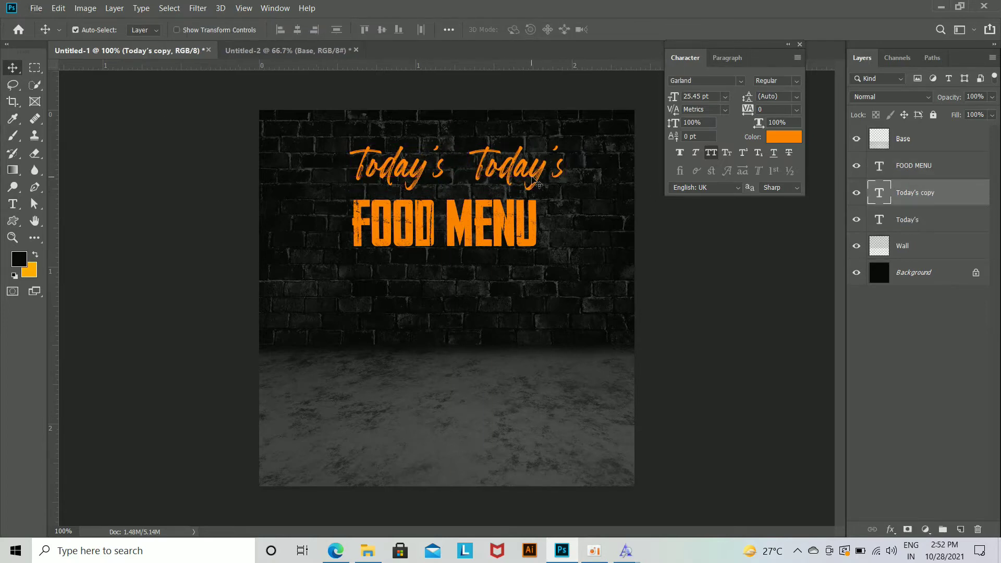
pyautogui.doubleClick(551, 158)
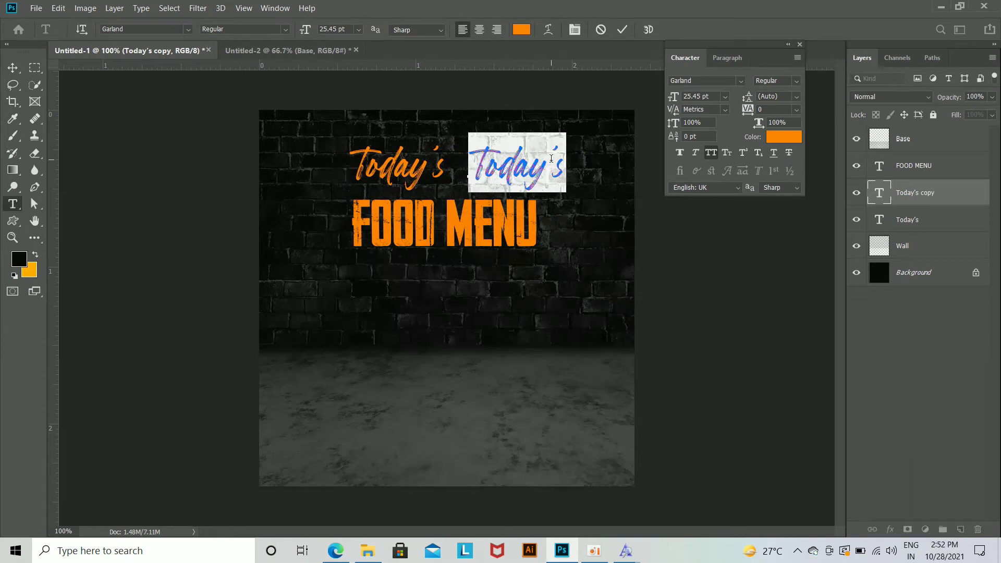
pyautogui.write('A DE')
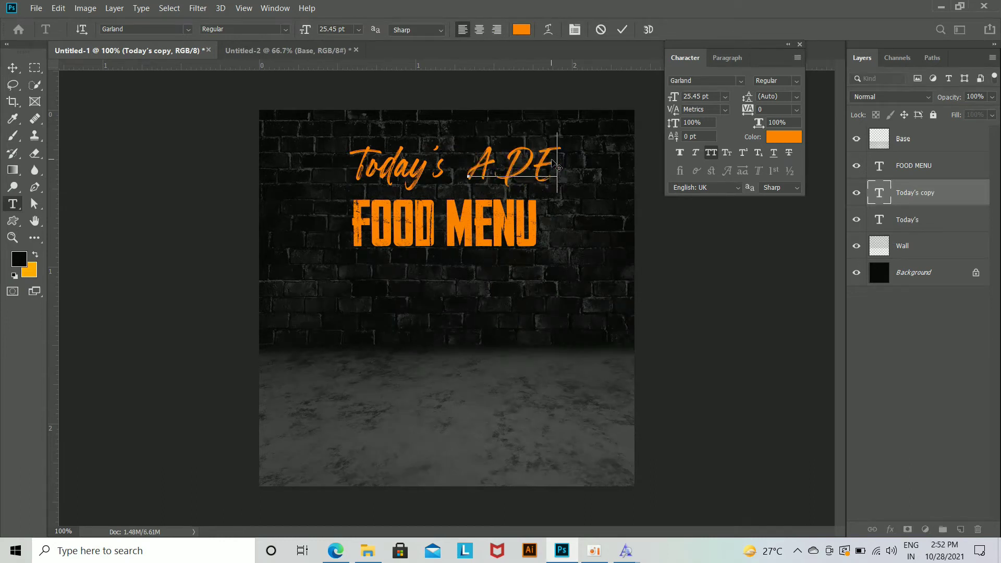
pyautogui.write('LI')
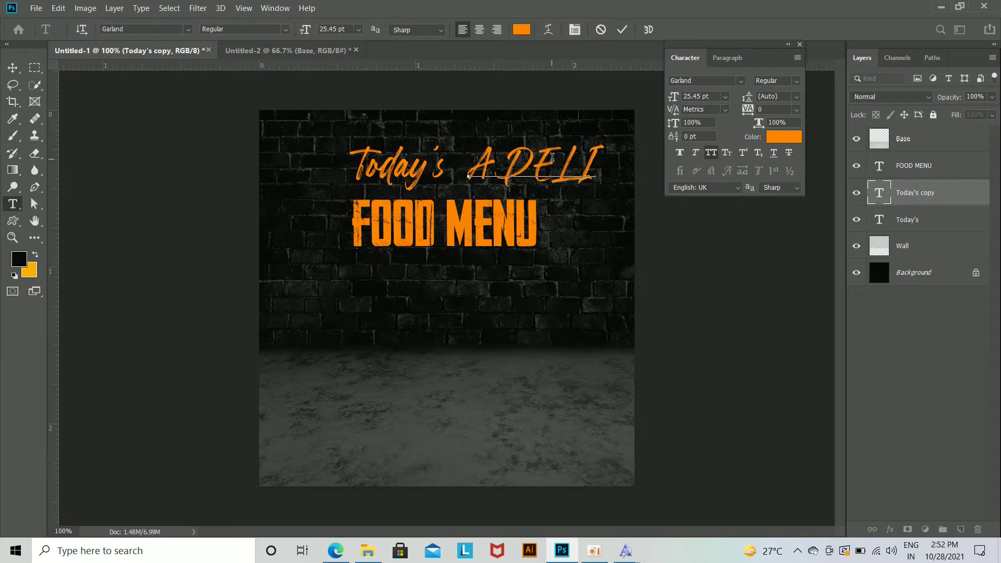
pyautogui.press('XF86AudioMute')
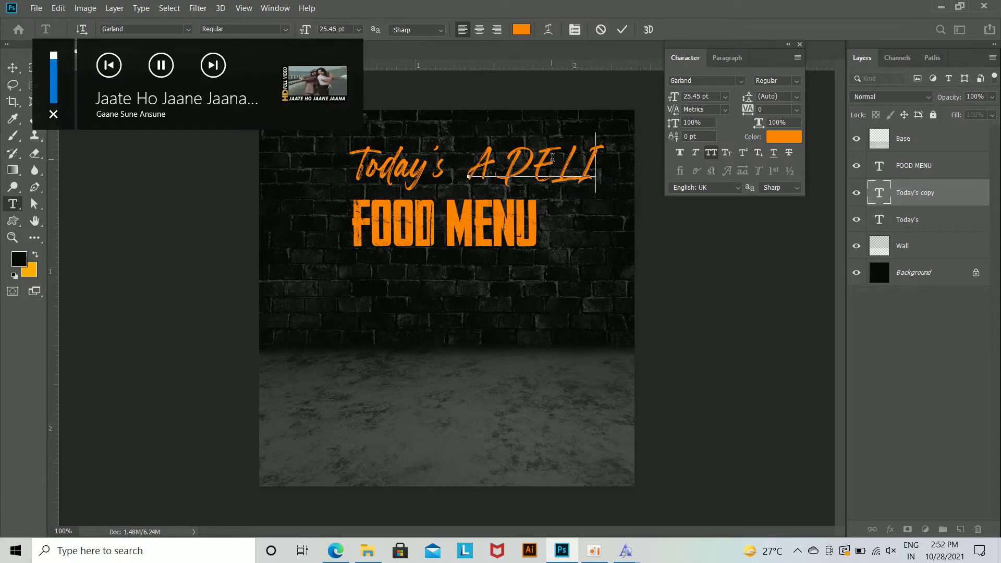
pyautogui.write('CI')
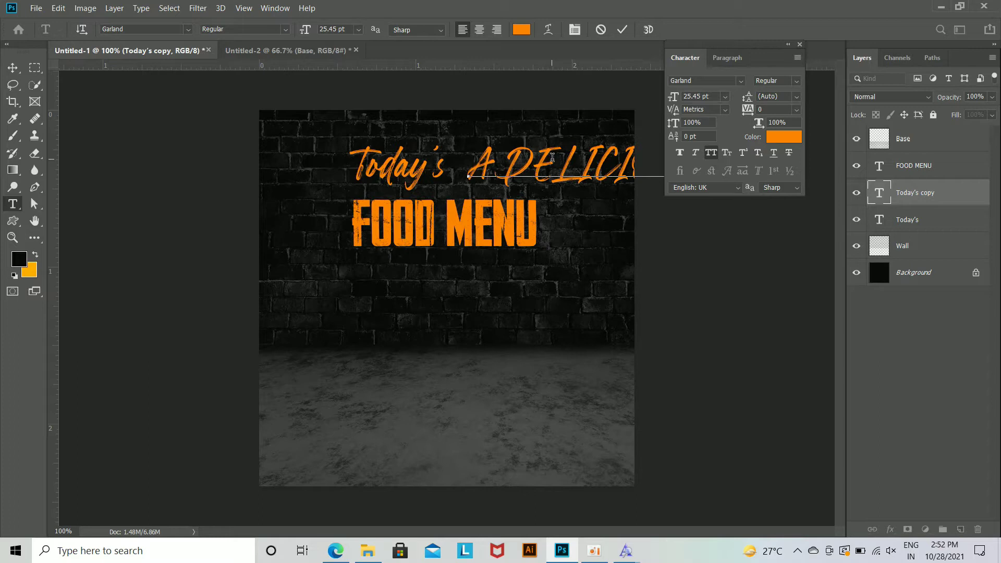
pyautogui.hotkey('ctrl', 'Return')
pyautogui.press('v')
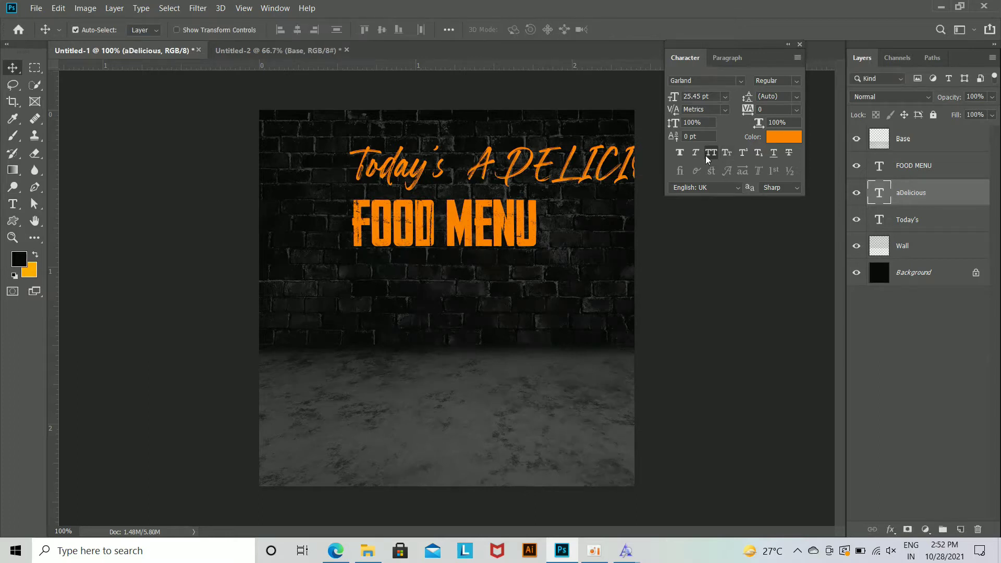
pyautogui.click(13, 204)
pyautogui.click(496, 162)
pyautogui.press('BackSpace')
pyautogui.hotkey('ctrl', 'Return')
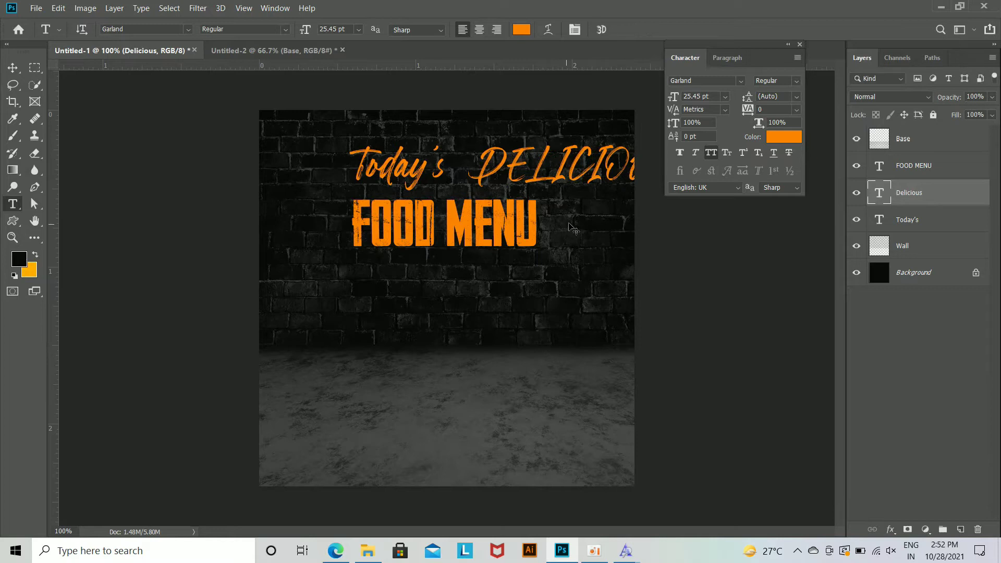
# Step: Scale the Delicious text down to about 16.48 pt and place it between Today's and FOOD MENU
pyautogui.hotkey('ctrl', 't')
pyautogui.moveTo(568, 169); pyautogui.dragTo(442, 176)
pyautogui.moveTo(554, 199); pyautogui.dragTo(517, 189)
pyautogui.moveTo(505, 183); pyautogui.dragTo(525, 200)
pyautogui.press('Return')
# Step: Turn off All Caps for the letters after the initial D in the Delicious text
pyautogui.press('t')
pyautogui.moveTo(426, 187); pyautogui.dragTo(645, 189)
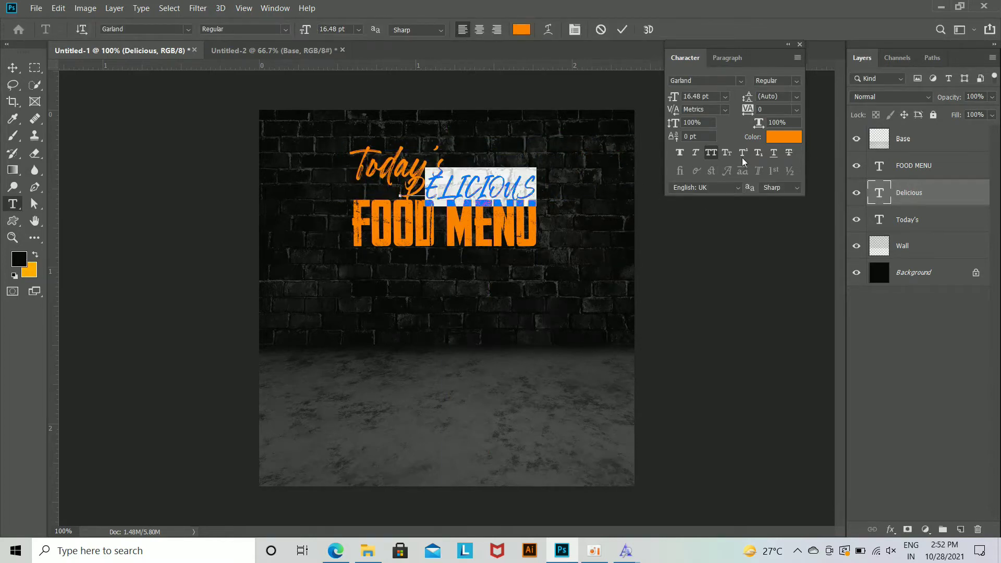
pyautogui.click(711, 153)
pyautogui.hotkey('ctrl', 'Return')
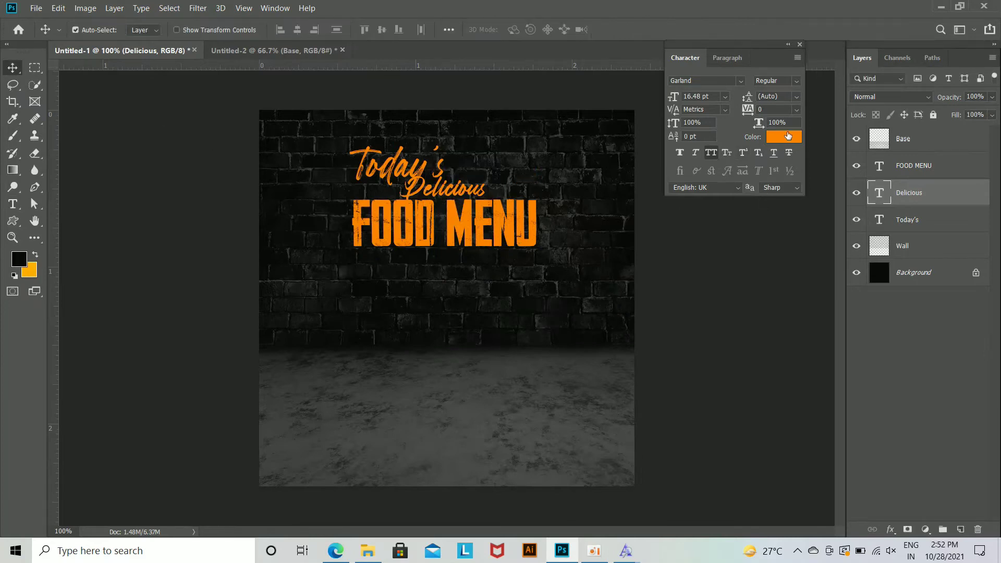
# Step: Set the Delicious text colour to off-white #f5f5f5
pyautogui.click(783, 136)
pyautogui.write('f5f5f5')
pyautogui.click(938, 144)
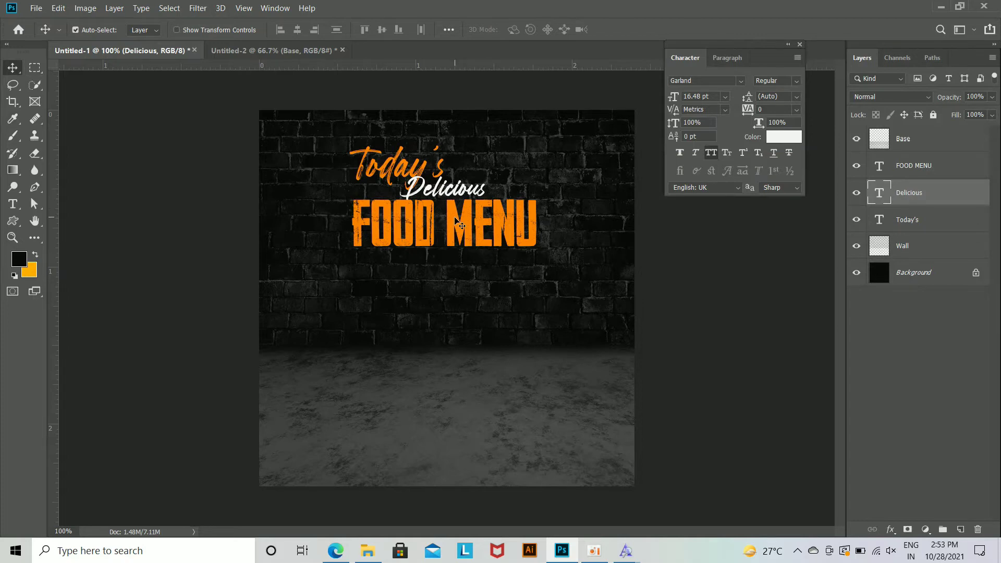
# Step: Move the Delicious text over the top of the word MENU and enlarge it to about 20.87 pt
pyautogui.moveTo(470, 201); pyautogui.dragTo(515, 202)
pyautogui.hotkey('ctrl', '+')
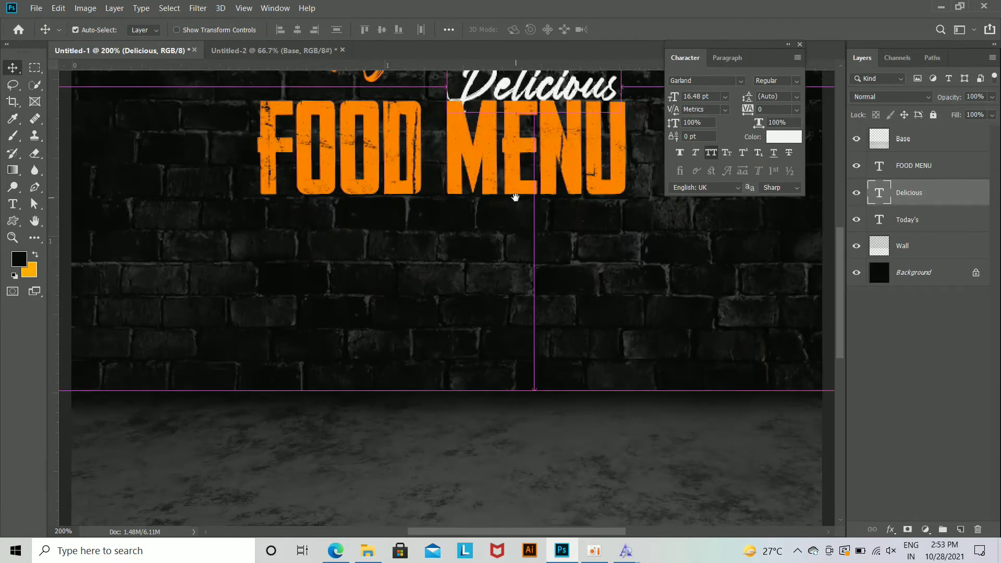
pyautogui.scroll(3, 520, 203)
pyautogui.hotkey('ctrl', 't')
pyautogui.moveTo(574, 227)
pyautogui.mouseDown()
pyautogui.moveTo(619, 249)
pyautogui.moveTo(576, 225)
pyautogui.mouseUp()
pyautogui.press('Return')
# Step: Place the Delicious layer above the FOOD MENU layer in the stacking order
pyautogui.moveTo(965, 198); pyautogui.dragTo(964, 153)
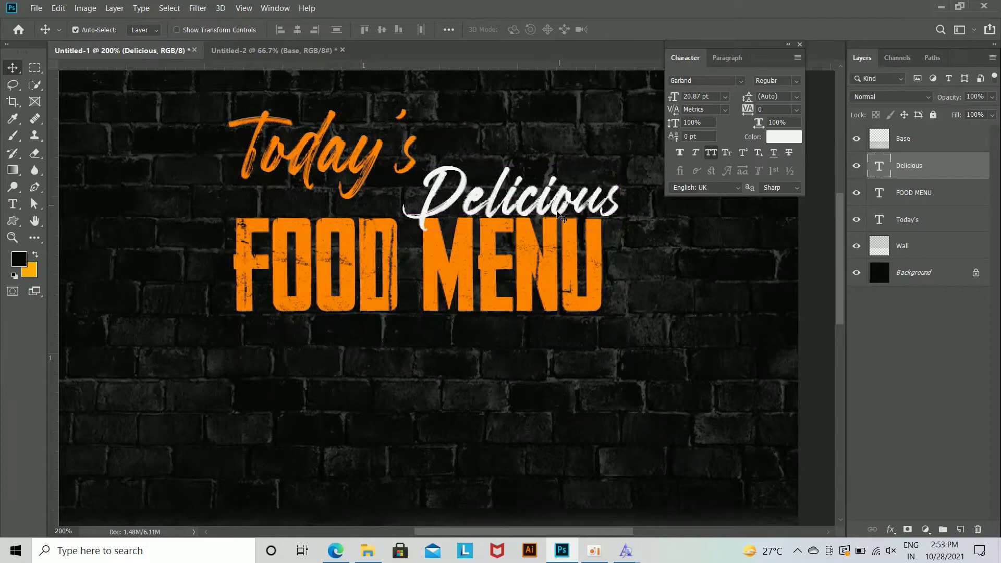
pyautogui.hotkey('ctrl', '-')
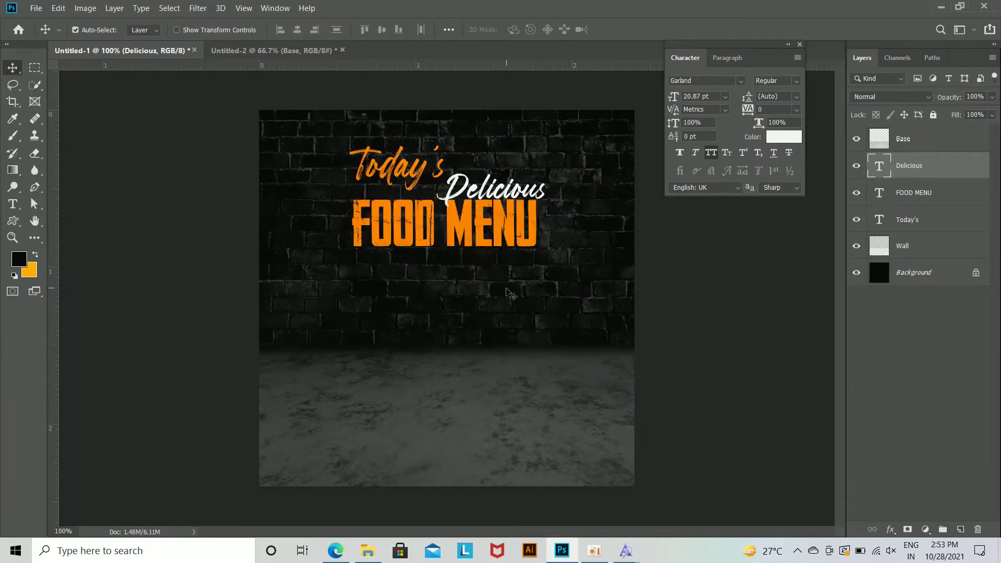
pyautogui.hotkey('ctrl', '-')
pyautogui.hotkey('ctrl', '+')
# Step: Add a white 18 pt Garland text line "This weekend only" below FOOD MENU, with All Caps applied only to its first letter
pyautogui.click(11, 206)
pyautogui.click(326, 302)
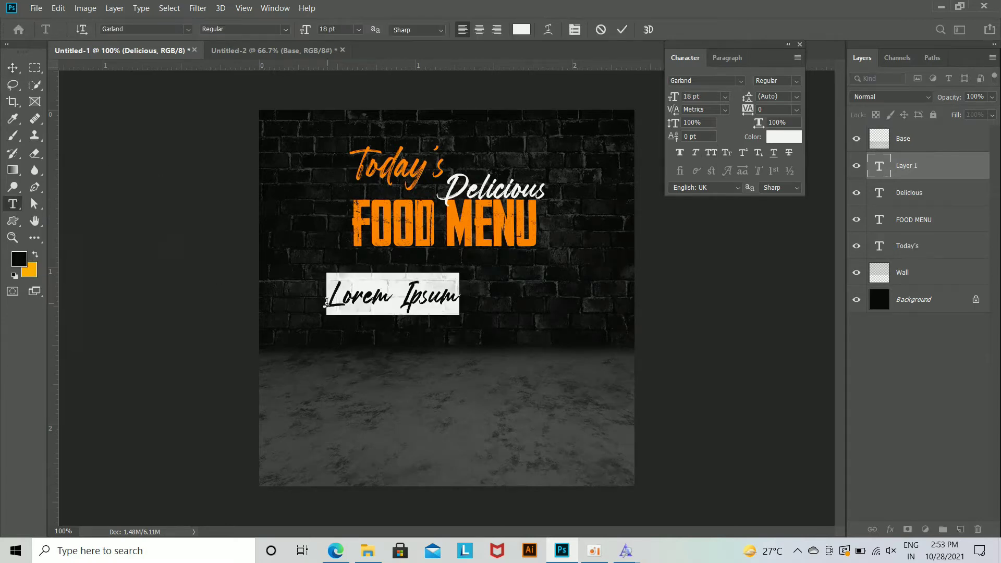
pyautogui.write('yhis')
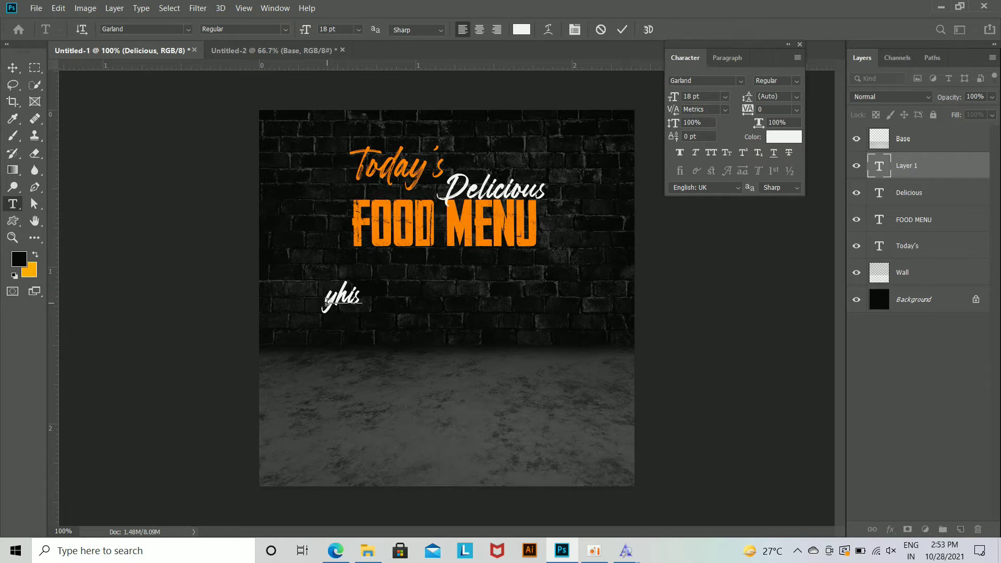
pyautogui.write(' weekend only')
pyautogui.hotkey('ctrl', 'Return')
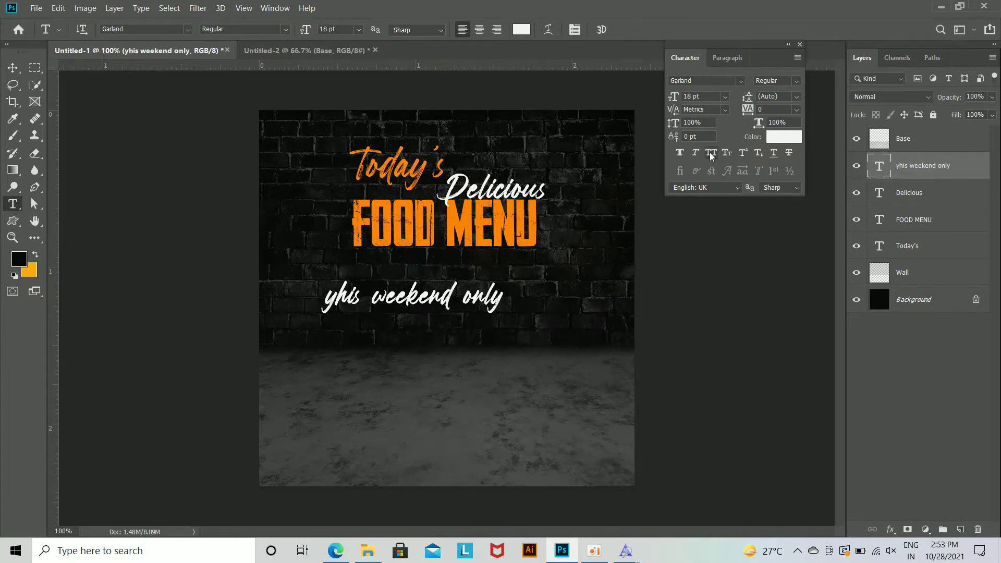
pyautogui.hotkey('ctrl', 'shift', 'k')
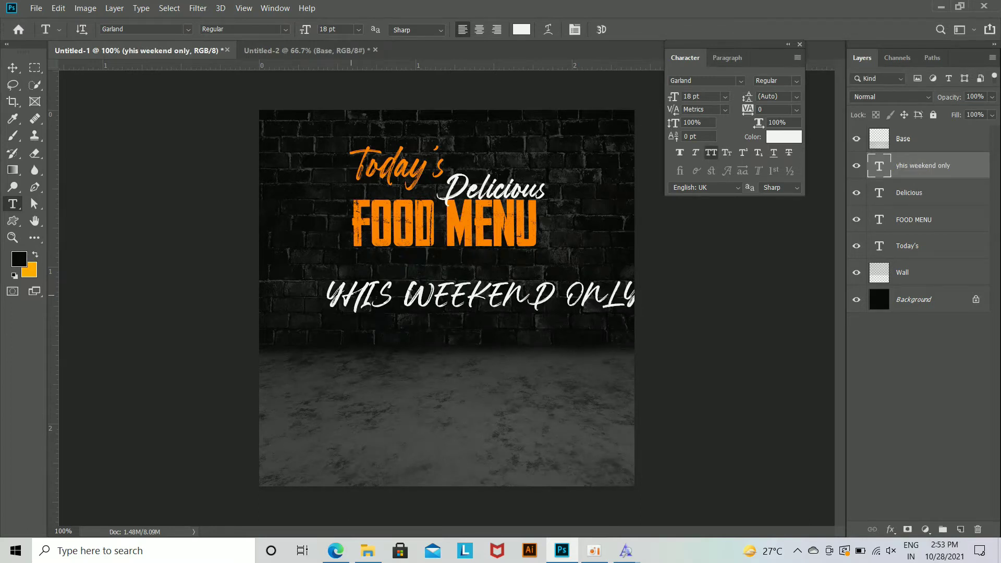
pyautogui.click(710, 156)
pyautogui.moveTo(325, 295); pyautogui.dragTo(338, 296)
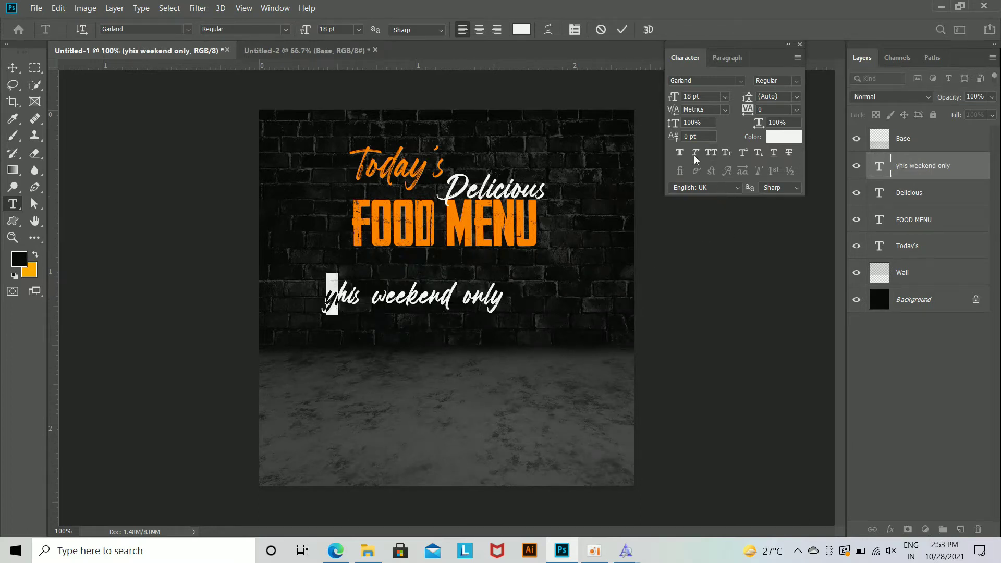
pyautogui.click(711, 156)
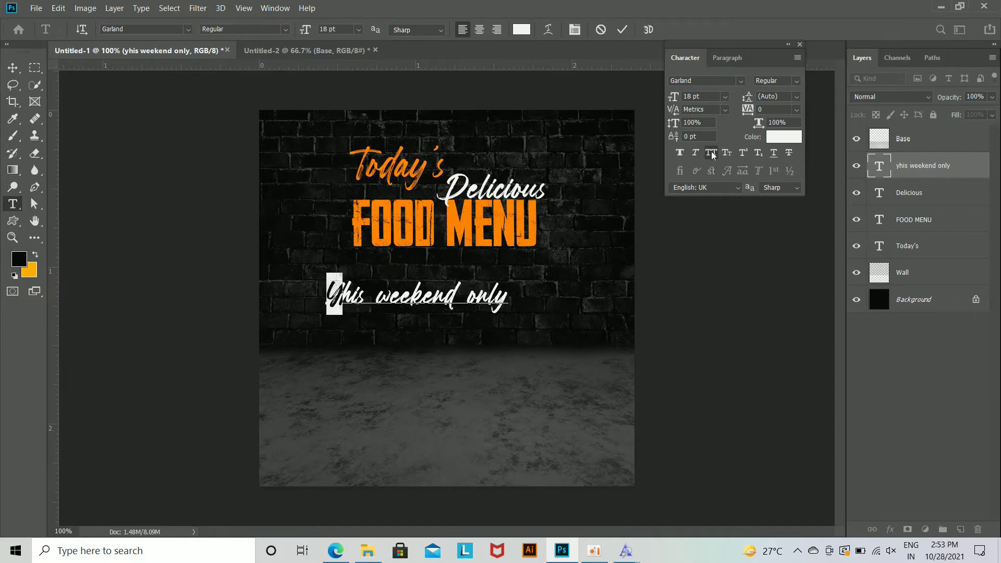
pyautogui.write('T')
# Step: Move the This weekend only text directly beneath FOOD MENU, centred on it, and scale it down to about 71.71%
pyautogui.click(19, 71)
pyautogui.moveTo(459, 300); pyautogui.dragTo(473, 286)
pyautogui.moveTo(484, 271); pyautogui.dragTo(485, 271)
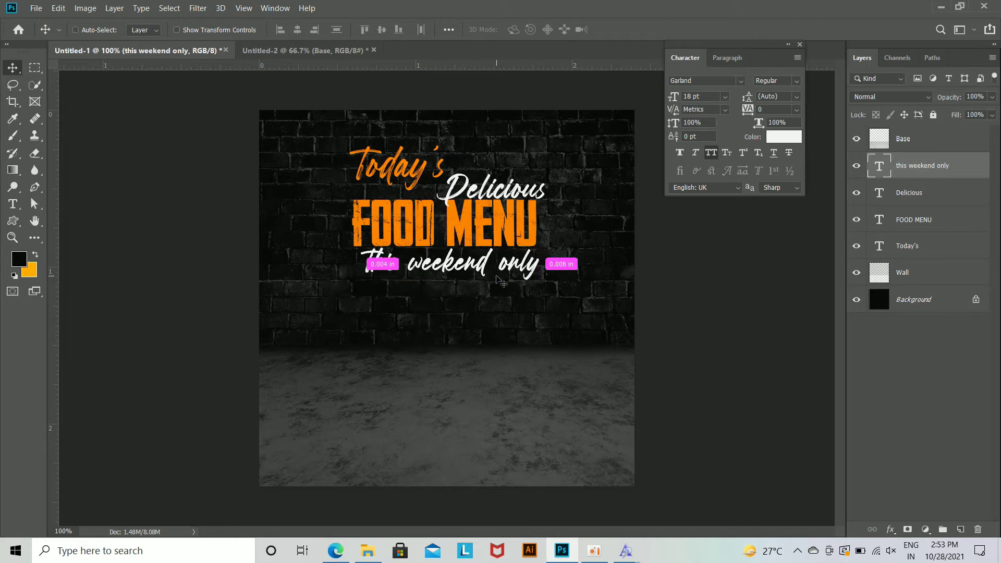
pyautogui.hotkey('ctrl', 't')
pyautogui.moveTo(540, 285); pyautogui.dragTo(515, 275)
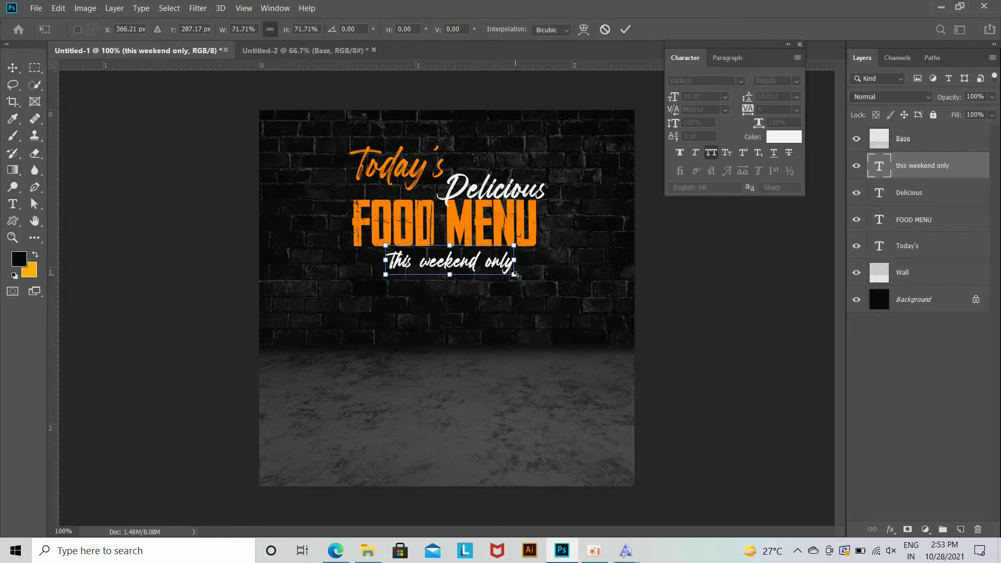
pyautogui.press('Return')
# Step: Bring the white underline strokes from Untitled-2 beneath This weekend only, and place the Base layer below the Today's layer
pyautogui.click(313, 52)
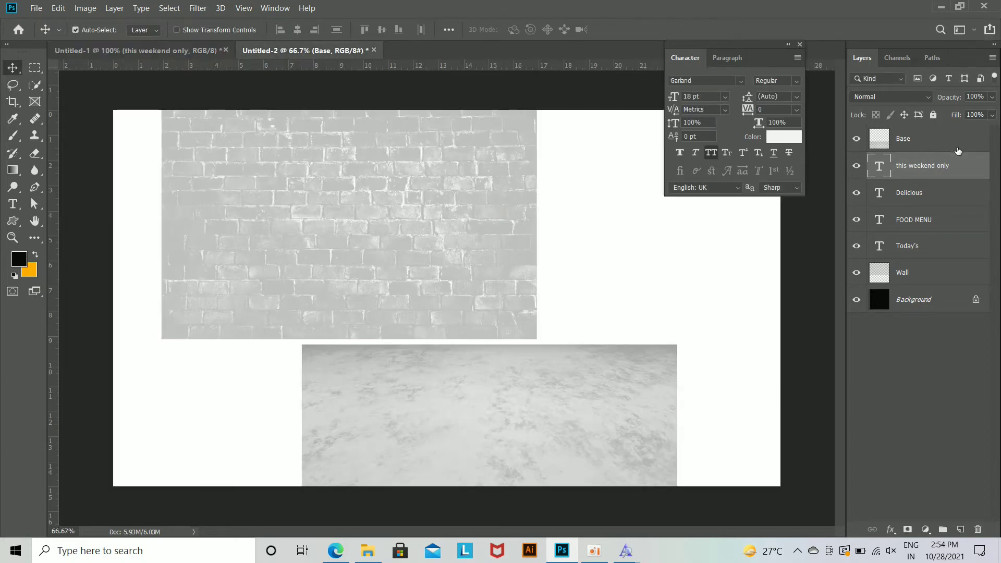
pyautogui.click(920, 137)
pyautogui.moveTo(590, 199); pyautogui.dragTo(461, 283)
pyautogui.moveTo(939, 139); pyautogui.dragTo(946, 256)
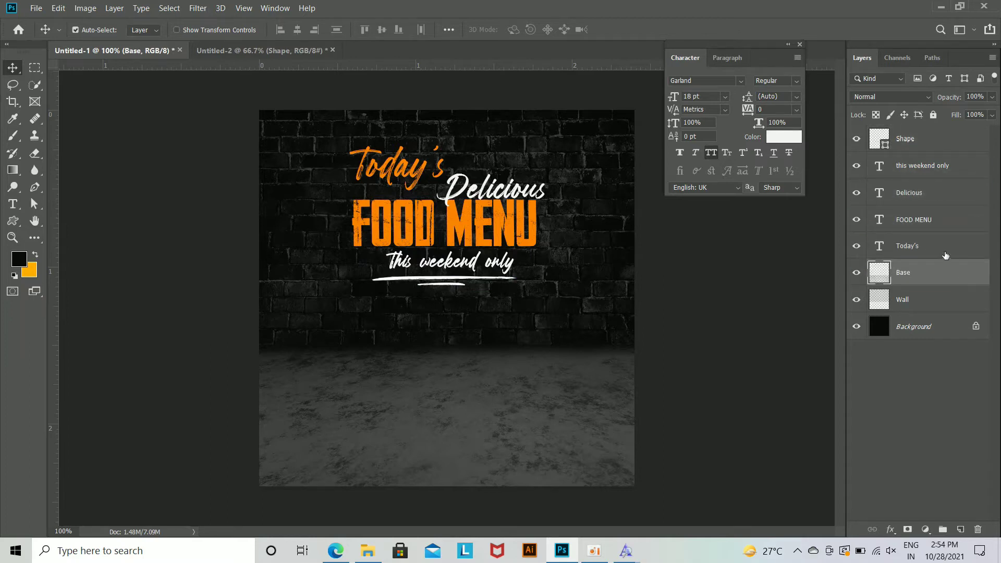
# Step: Scale all title text layers and the underline shape together to about 107.47% and shift the group slightly upward
pyautogui.click(933, 245)
pyautogui.keyDown('shift'); pyautogui.click(932, 138); pyautogui.keyUp('shift')
pyautogui.hotkey('ctrl', 't')
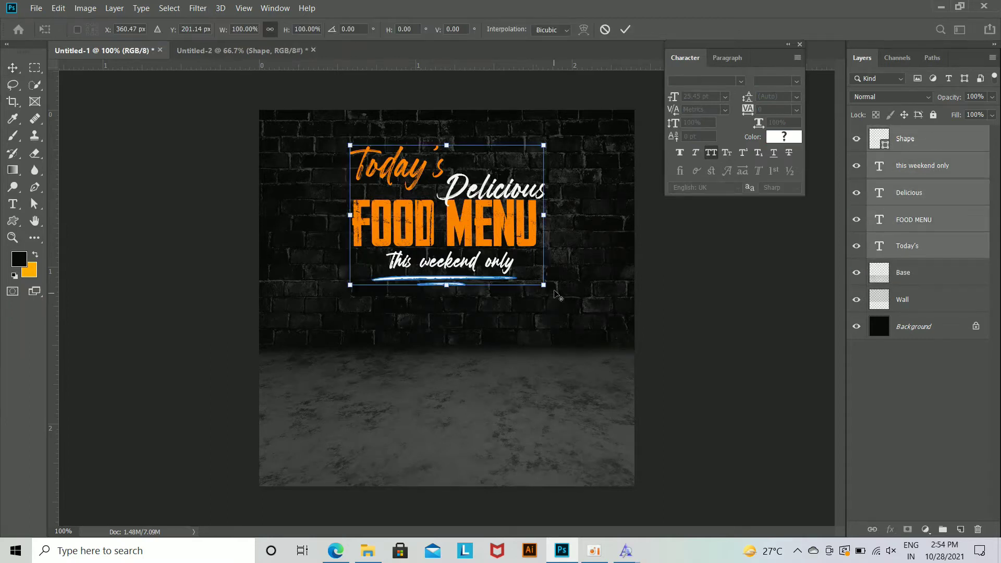
pyautogui.moveTo(560, 300); pyautogui.dragTo(565, 303)
pyautogui.press('Return')
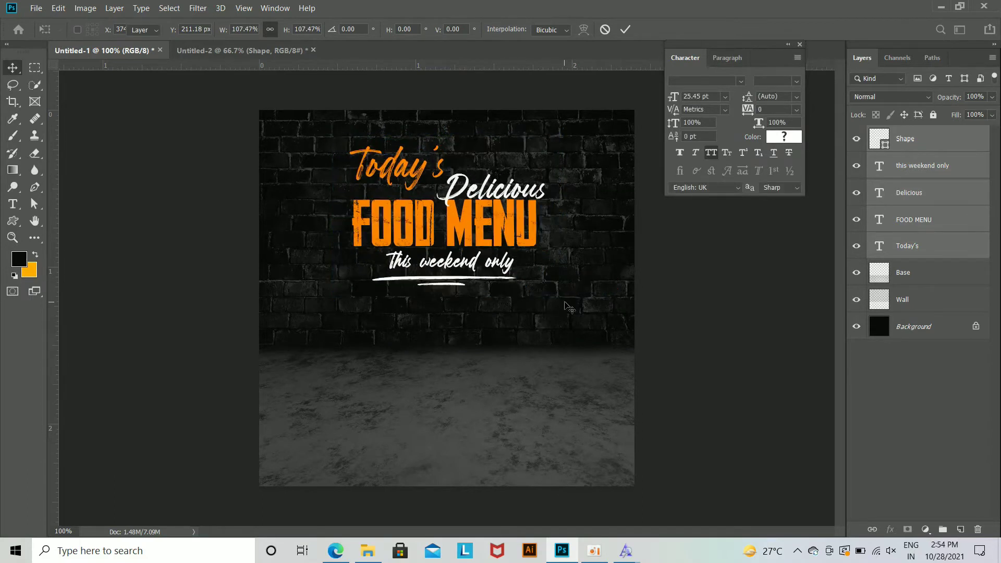
pyautogui.hotkey('ctrl', '+')
pyautogui.hotkey('ctrl', '-')
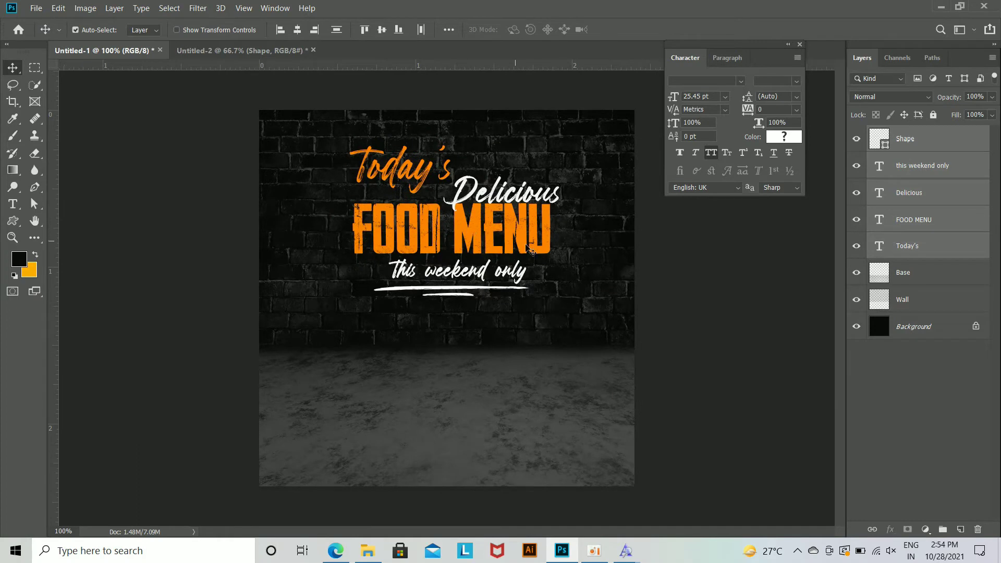
pyautogui.hotkey('shift', 'Up')
pyautogui.press('Down')
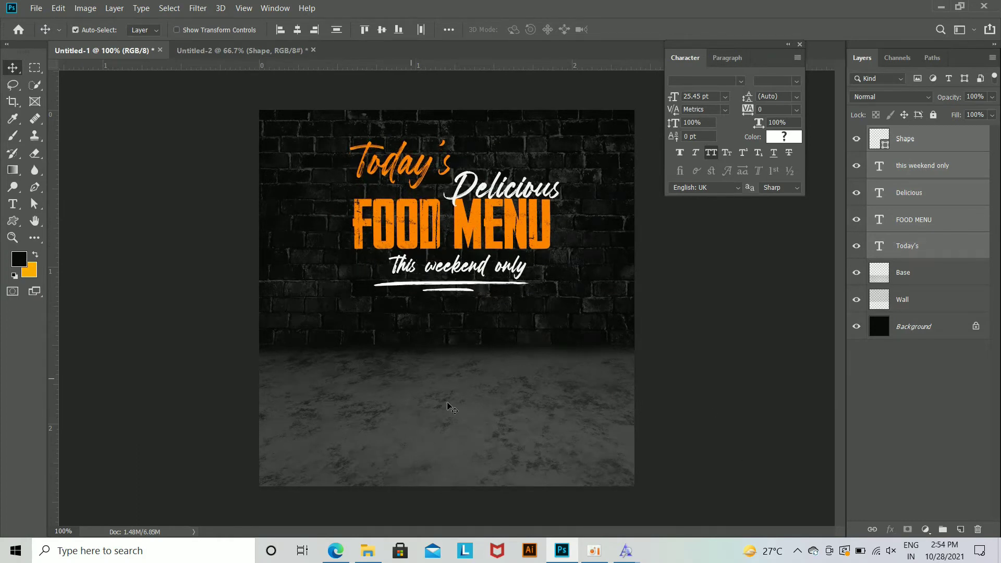
pyautogui.click(368, 551)
pyautogui.moveTo(246, 159); pyautogui.dragTo(453, 396)
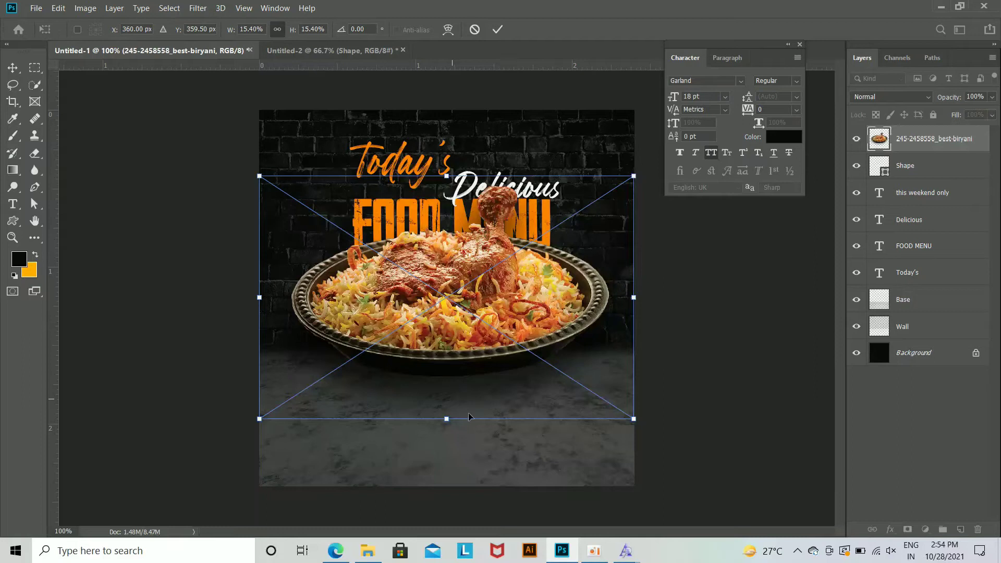
pyautogui.moveTo(632, 418); pyautogui.dragTo(568, 380)
pyautogui.moveTo(509, 318); pyautogui.dragTo(500, 417)
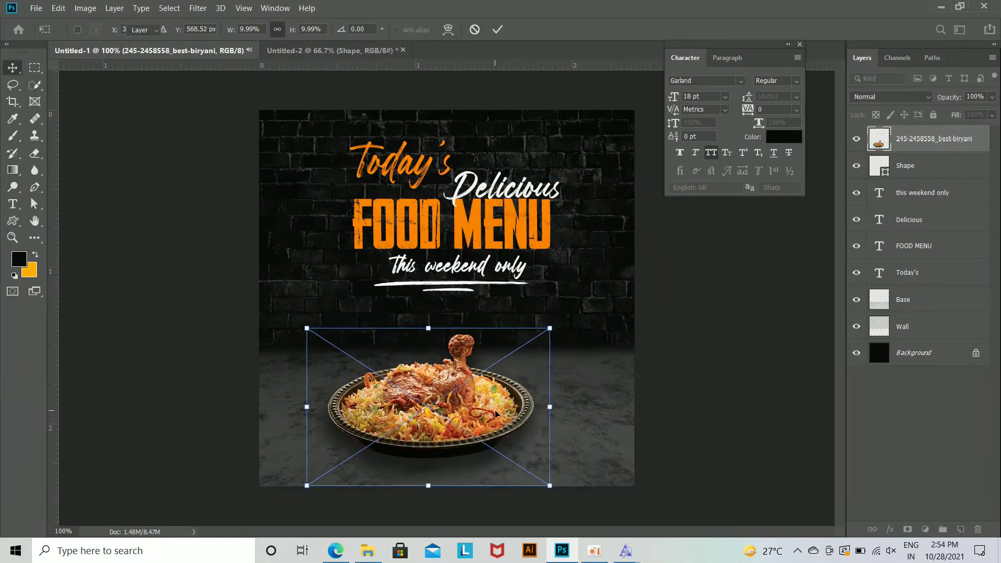
pyautogui.press('Return')
pyautogui.moveTo(562, 313); pyautogui.dragTo(566, 315)
pyautogui.moveTo(578, 354); pyautogui.dragTo(595, 398)
pyautogui.moveTo(463, 427); pyautogui.dragTo(450, 415)
# Step: Place the R (6) Pepsi can image, shrink it, and stand it on the floor beside the right edge of the biryani plate
pyautogui.click(371, 544)
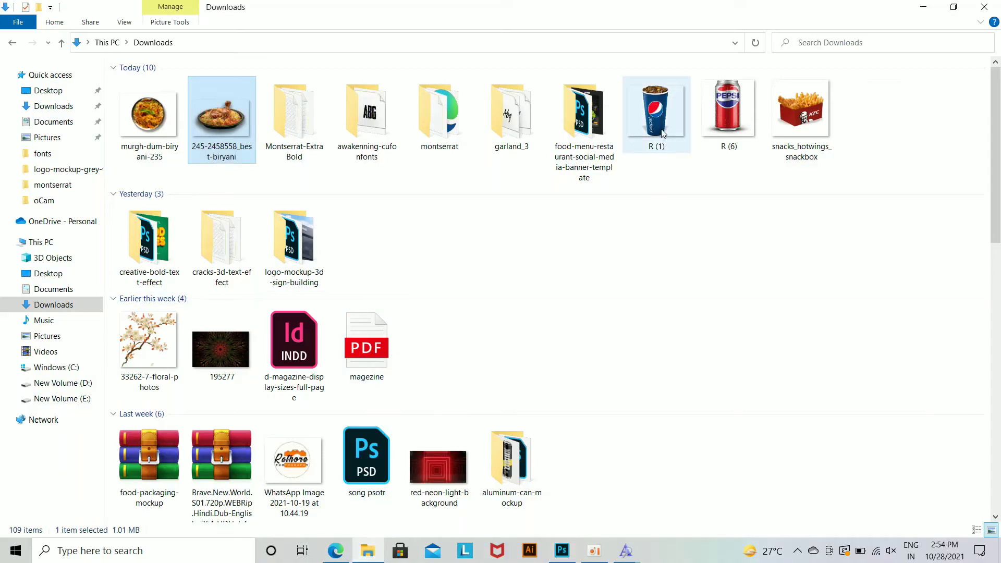
pyautogui.moveTo(722, 128); pyautogui.dragTo(591, 454)
pyautogui.moveTo(619, 486); pyautogui.dragTo(525, 385)
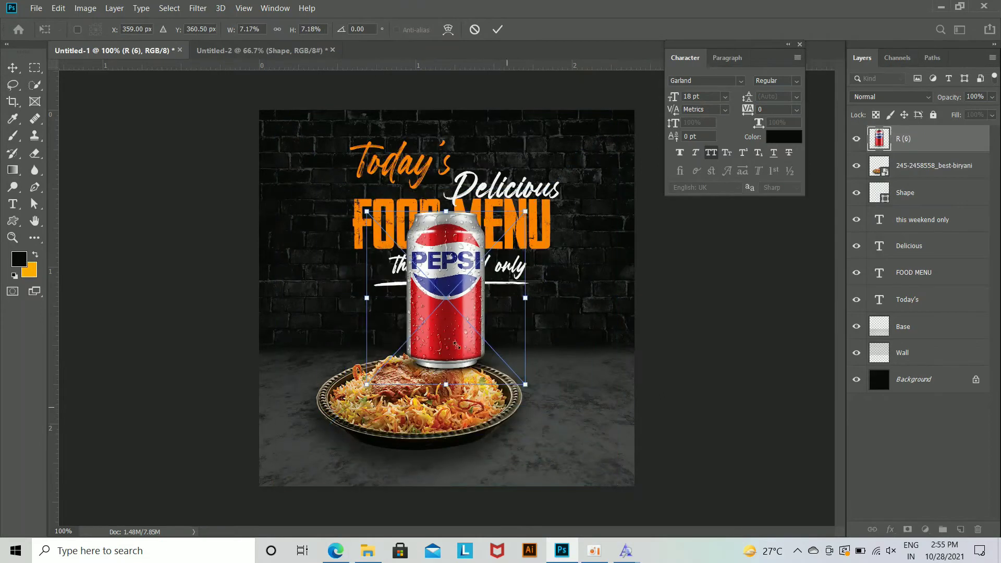
pyautogui.moveTo(449, 333); pyautogui.dragTo(540, 433)
pyautogui.moveTo(613, 487); pyautogui.dragTo(563, 430)
pyautogui.press('Return')
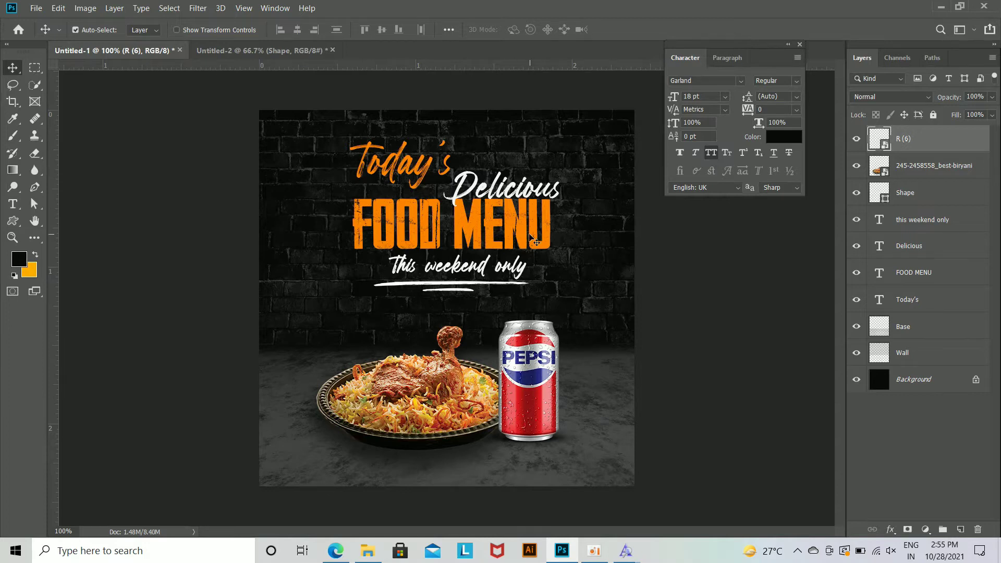
# Step: Try nudging the four title text layers upward without the underline shape, and undo the move
pyautogui.click(923, 267)
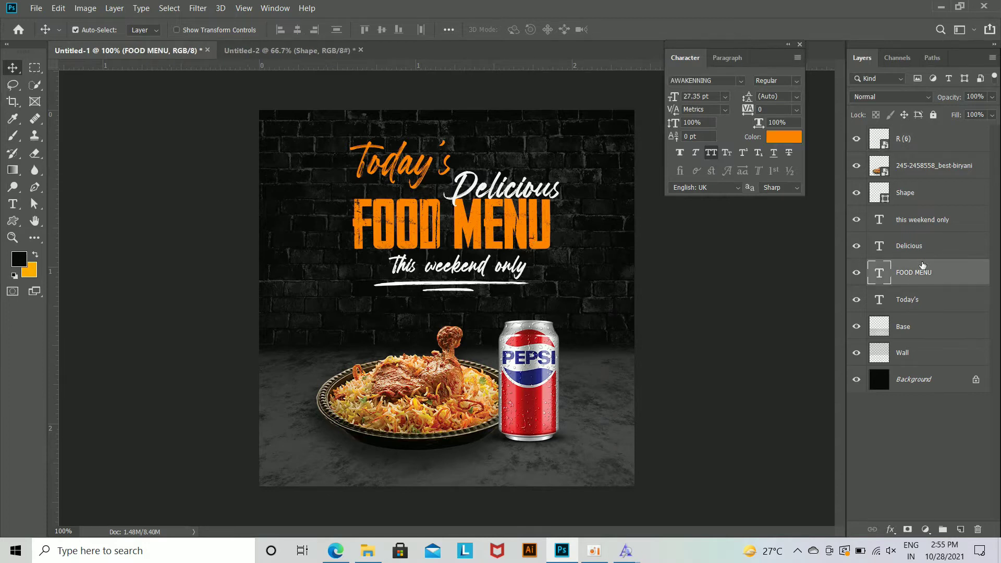
pyautogui.keyDown('shift'); pyautogui.click(940, 309); pyautogui.keyUp('shift')
pyautogui.press('Up')
pyautogui.press('Up')
pyautogui.press('Up')
pyautogui.press('Up')
pyautogui.press('Up')
pyautogui.press('Up')
pyautogui.press('Up')
pyautogui.press('Up')
pyautogui.press('Up')
pyautogui.press('Up')
pyautogui.press('Up')
pyautogui.press('Up')
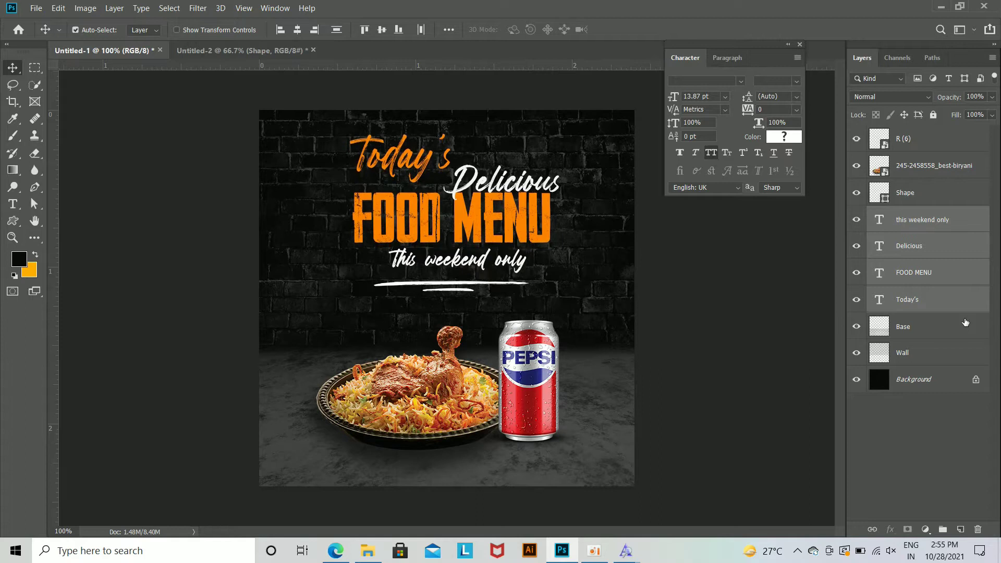
pyautogui.hotkey('ctrl', 'z')
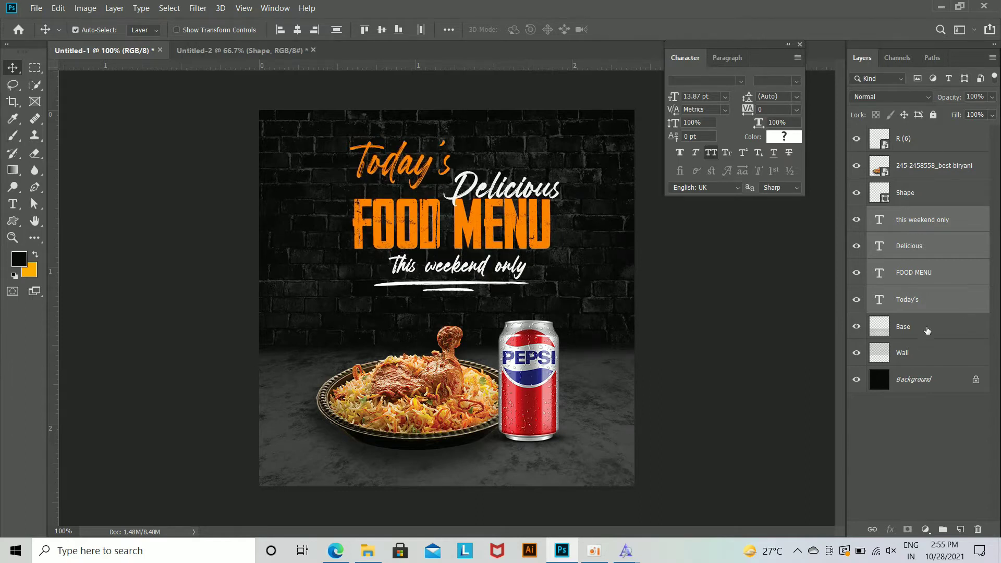
# Step: Add the underline shape to the selected title text layers and nudge them all up together, away from the food
pyautogui.keyDown('ctrl'); pyautogui.click(929, 193); pyautogui.keyUp('ctrl')
pyautogui.press('Up')
pyautogui.press('Up')
pyautogui.press('Up')
pyautogui.press('Up')
pyautogui.press('Up')
pyautogui.press('Up')
pyautogui.press('Up')
pyautogui.press('Up')
pyautogui.press('Up')
pyautogui.press('Up')
pyautogui.press('Up')
pyautogui.press('Up')
pyautogui.press('Up')
pyautogui.press('Up')
pyautogui.press('Up')
pyautogui.press('Up')
pyautogui.press('Up')
pyautogui.press('Up')
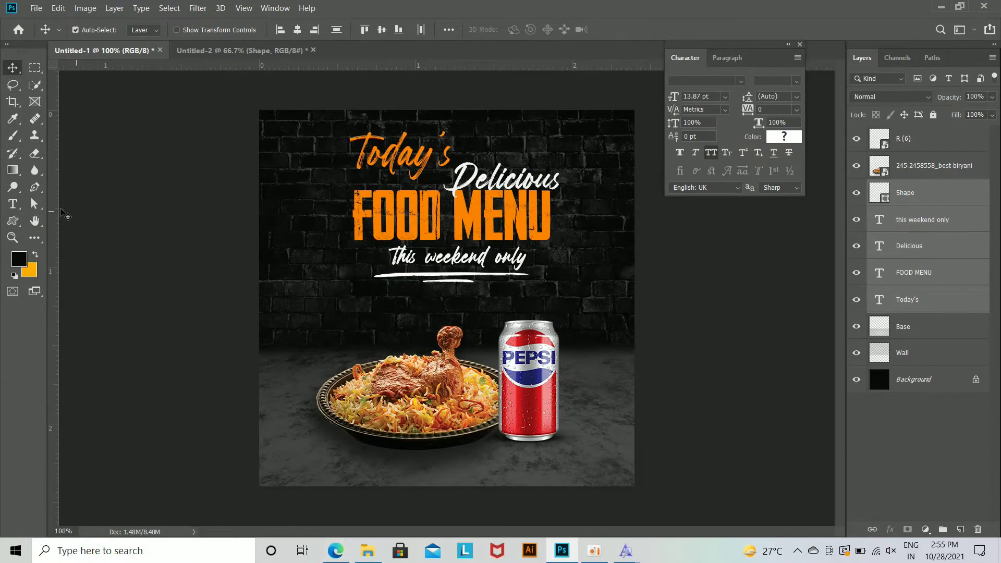
# Step: Draw an ellipse about 137 × 75 px above the floor, to the right of the title's underline
pyautogui.click(9, 209)
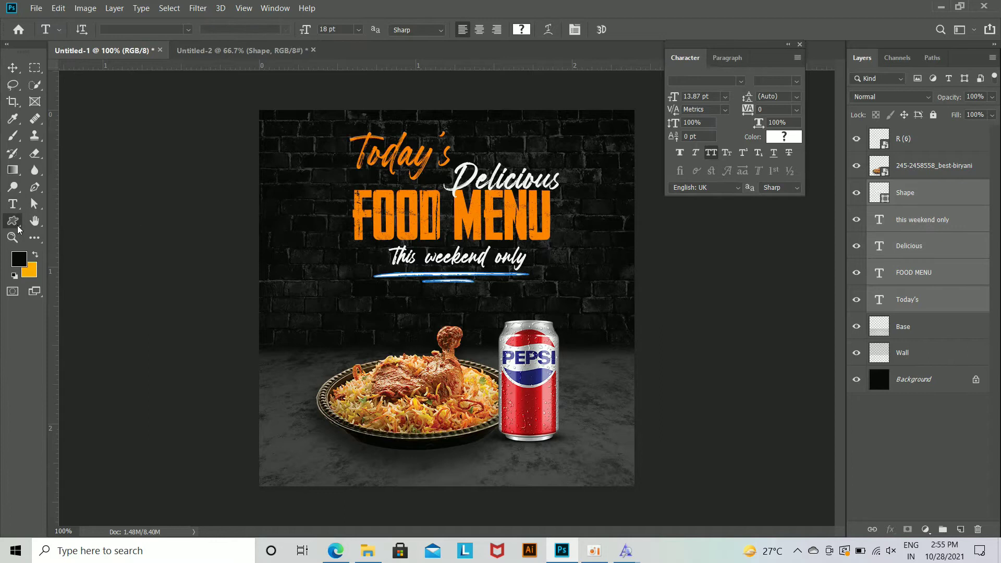
pyautogui.click(15, 224)
pyautogui.click(59, 247)
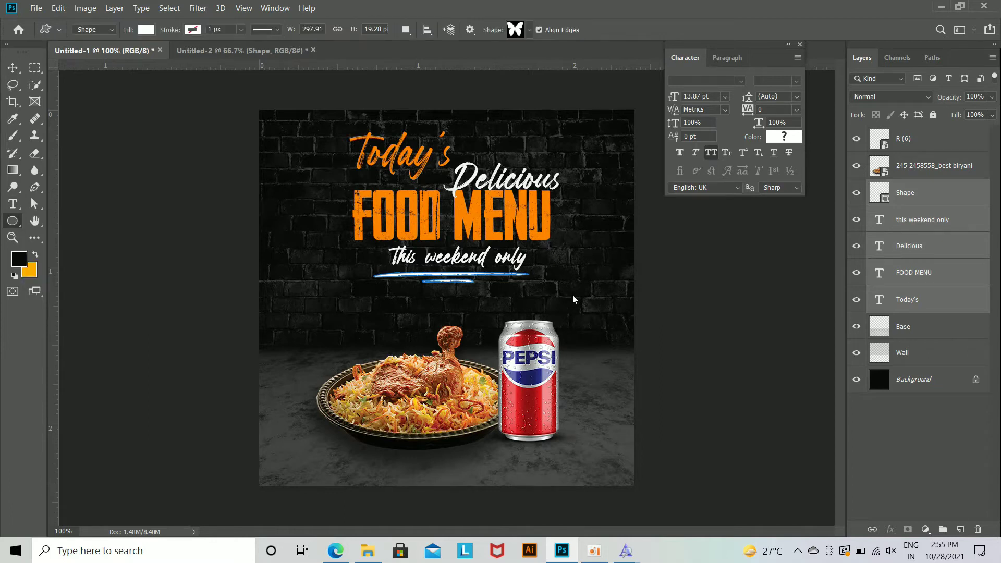
pyautogui.click(931, 140)
pyautogui.moveTo(562, 259); pyautogui.dragTo(634, 298)
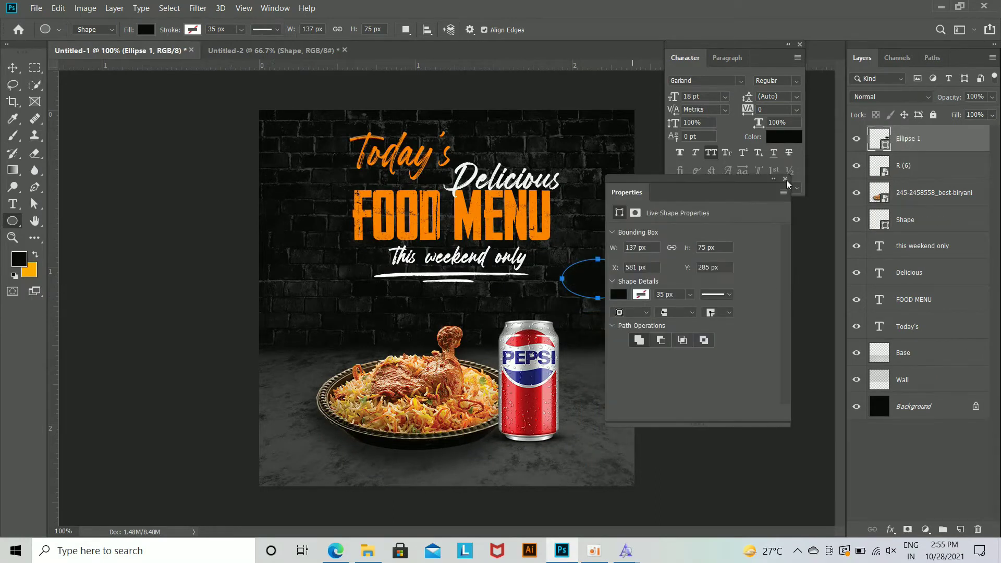
# Step: Remove the ellipse's fill and give it a white 2 px stroke
pyautogui.click(144, 29)
pyautogui.click(89, 55)
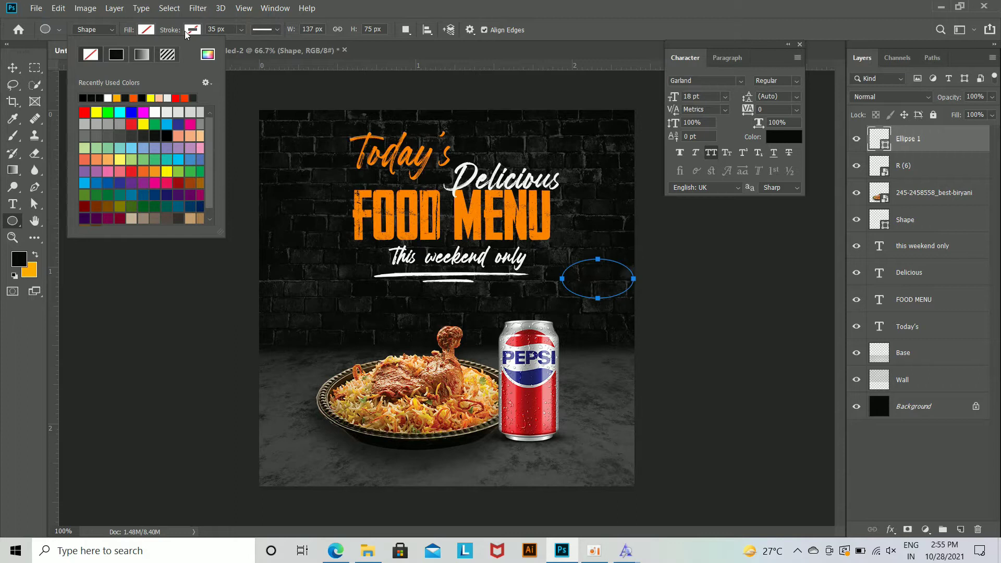
pyautogui.click(192, 29)
pyautogui.click(156, 98)
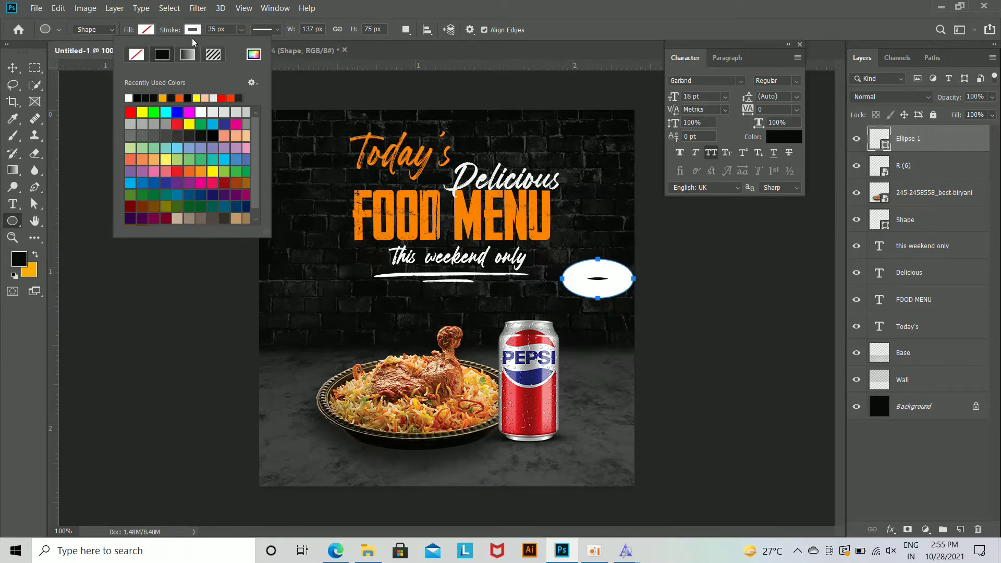
pyautogui.click(225, 30)
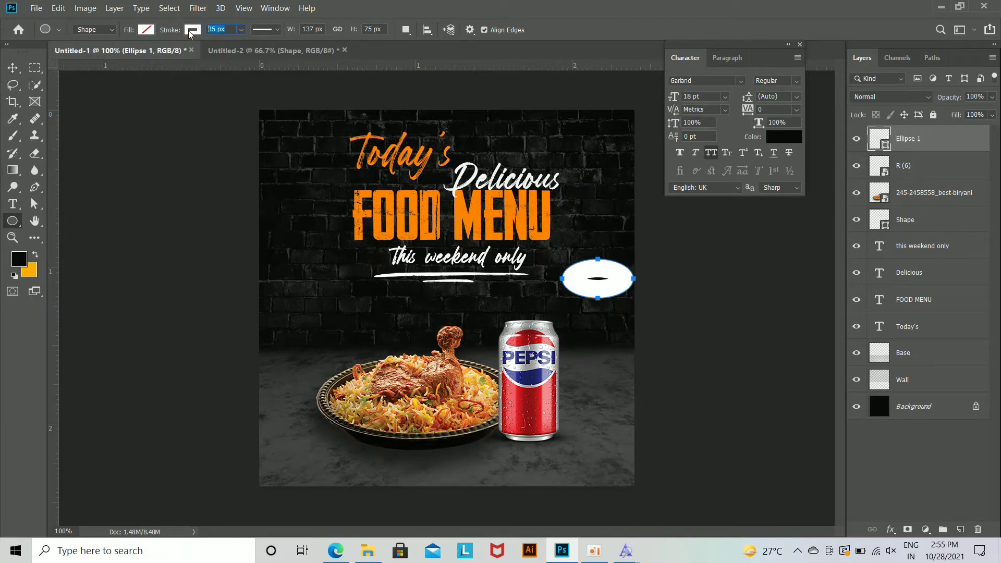
pyautogui.write('4')
pyautogui.press('Return')
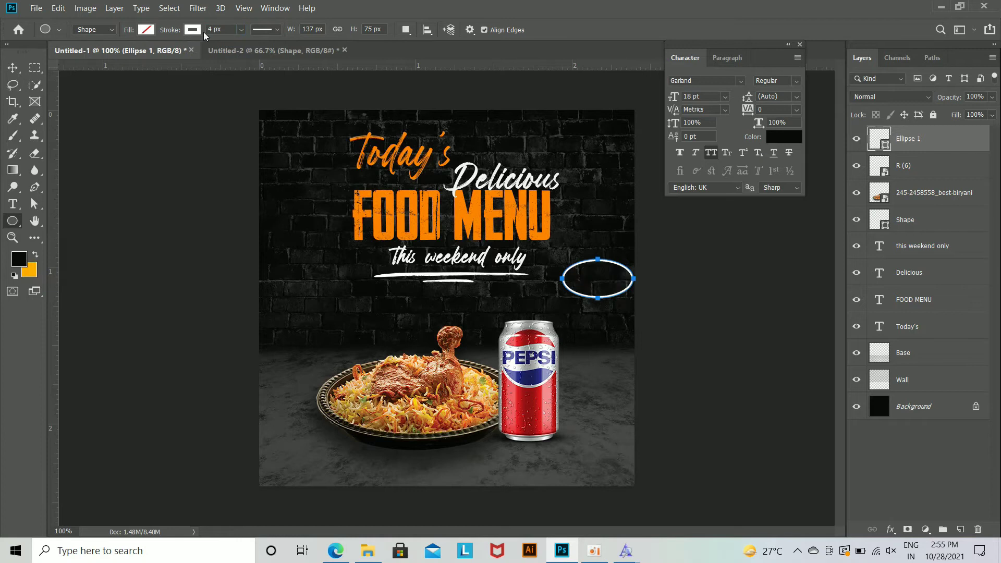
pyautogui.write('2')
# Step: Reposition the ellipse between the title and the poster's right edge and distort its bounding box to make the outline uneven
pyautogui.click(12, 67)
pyautogui.hotkey('ctrl', '+')
pyautogui.moveTo(751, 280); pyautogui.dragTo(564, 267)
pyautogui.hotkey('ctrl', 't')
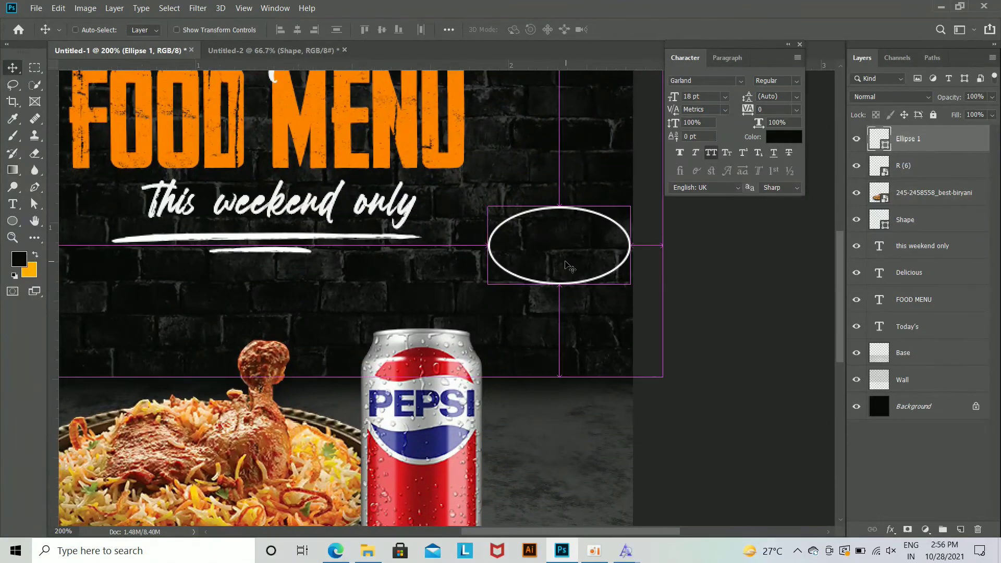
pyautogui.moveTo(499, 207); pyautogui.dragTo(496, 215)
pyautogui.moveTo(571, 285); pyautogui.dragTo(497, 296)
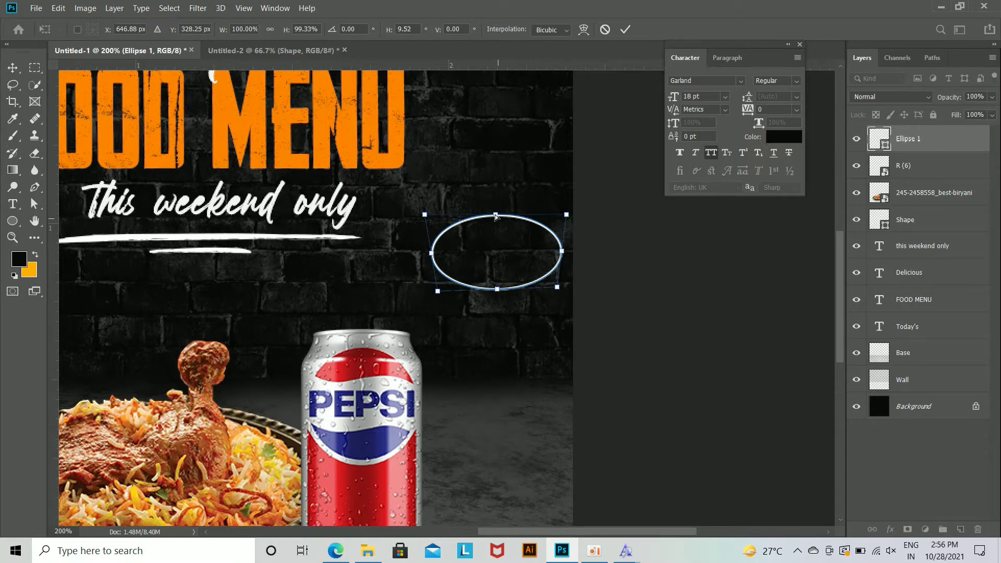
pyautogui.moveTo(496, 217); pyautogui.dragTo(495, 231)
# Step: Warp the ellipse into an irregular loop that looks hand-drawn
pyautogui.rightClick(510, 257)
pyautogui.click(555, 340)
pyautogui.moveTo(510, 272); pyautogui.dragTo(490, 282)
pyautogui.moveTo(545, 267); pyautogui.dragTo(496, 285)
pyautogui.moveTo(488, 238)
pyautogui.mouseDown()
pyautogui.moveTo(494, 250)
pyautogui.moveTo(493, 237)
pyautogui.mouseUp()
pyautogui.moveTo(447, 269); pyautogui.dragTo(450, 270)
pyautogui.press('Return')
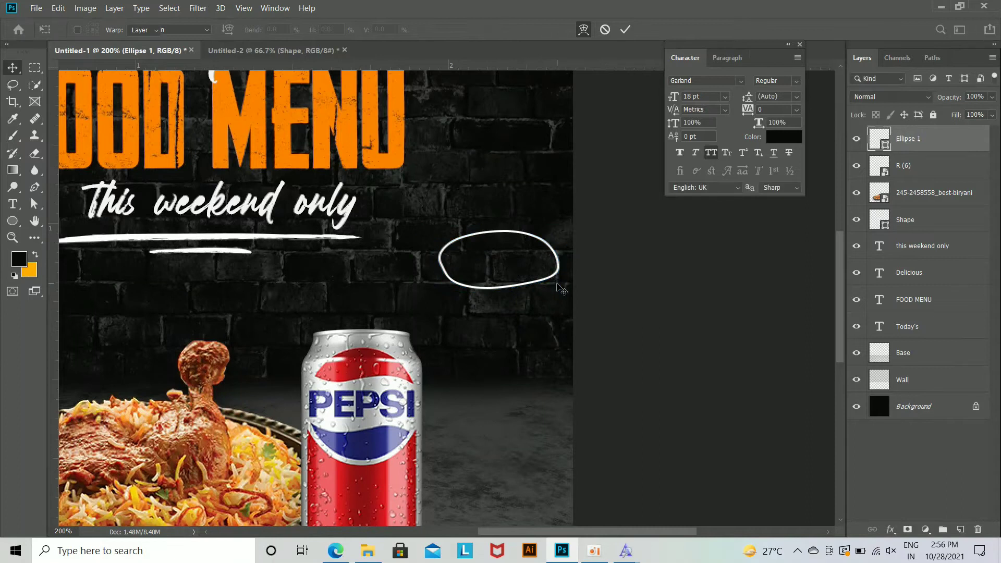
# Step: Duplicate the warped ellipse and enlarge the copy slightly so the two outlines overlap like a doodle
pyautogui.hotkey('ctrl', 'j')
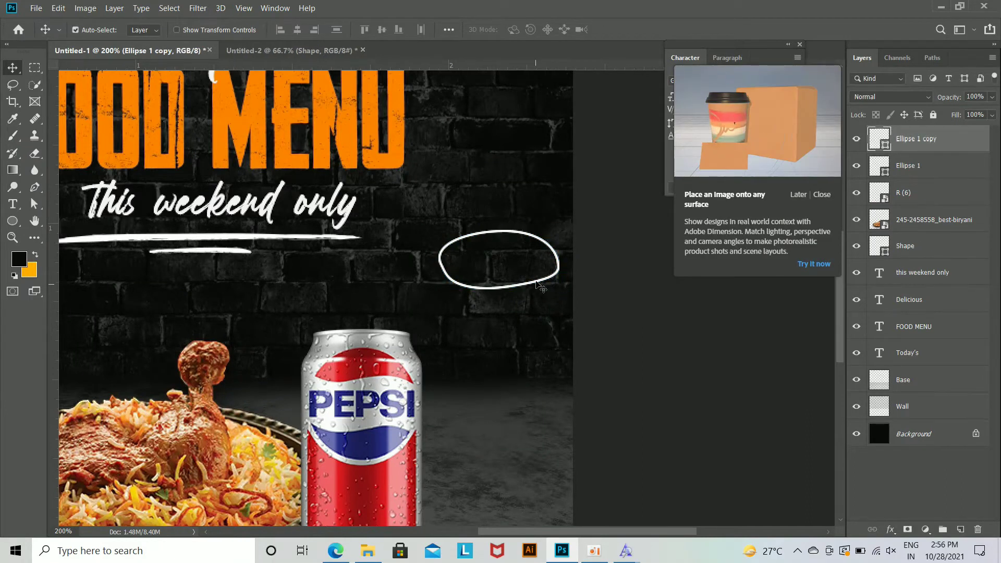
pyautogui.moveTo(527, 272); pyautogui.dragTo(568, 297)
pyautogui.hotkey('ctrl', 'z')
pyautogui.click(904, 145)
pyautogui.hotkey('ctrl', 't')
pyautogui.moveTo(545, 281); pyautogui.dragTo(551, 281)
pyautogui.press('Return')
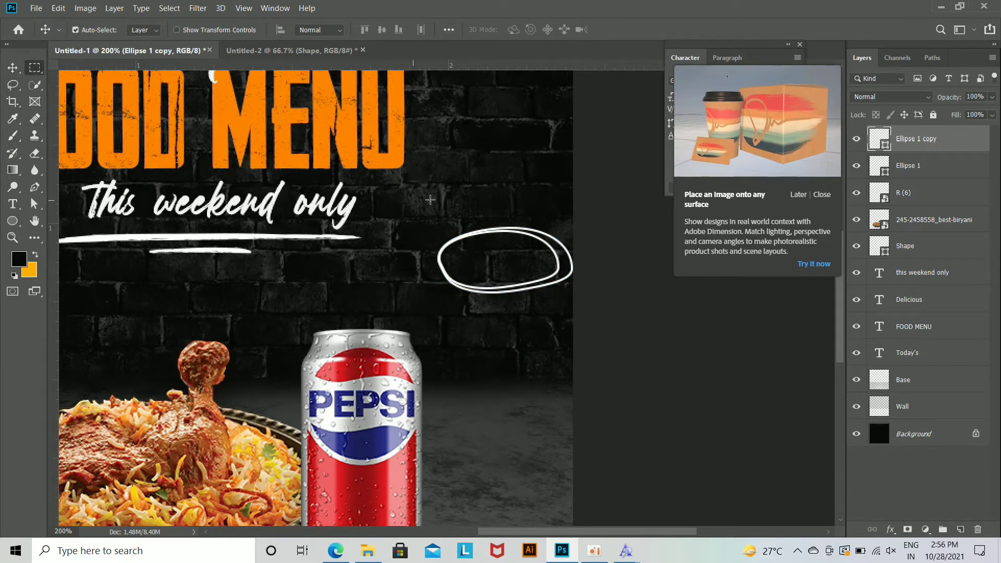
# Step: Try to delete the right part of the ellipse copy using a rectangular selection
pyautogui.click(35, 67)
pyautogui.moveTo(524, 221); pyautogui.dragTo(640, 339)
pyautogui.press('Delete')
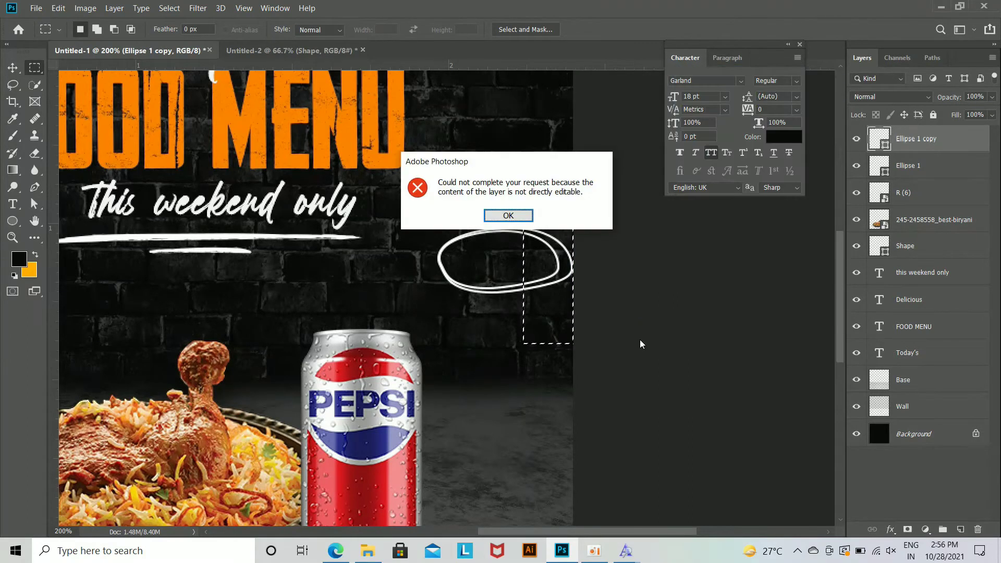
pyautogui.press('Return')
# Step: Rasterize the ellipse copy layer, erase its part inside the selection, and deselect
pyautogui.rightClick(927, 154)
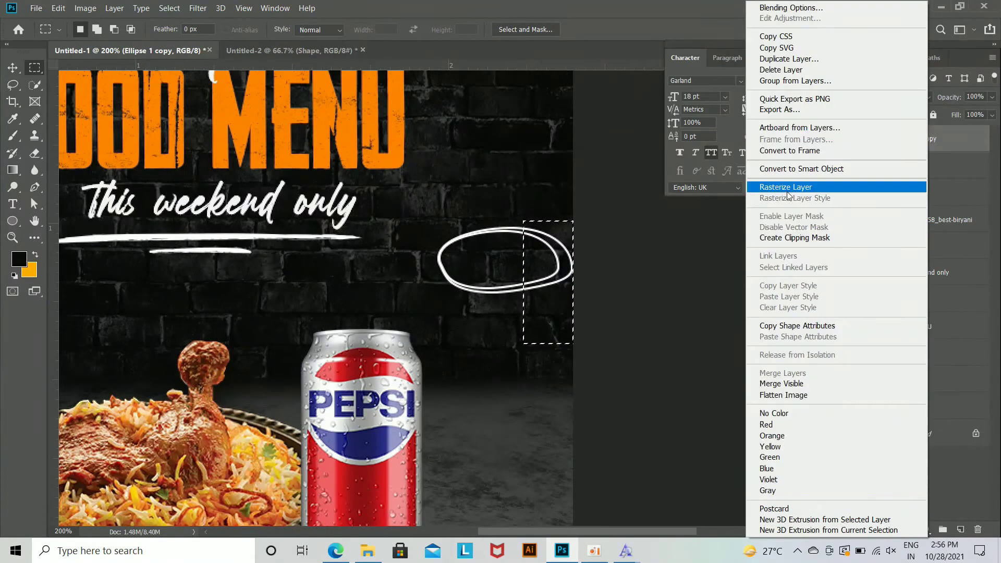
pyautogui.click(788, 190)
pyautogui.hotkey('ctrl', 'r')
pyautogui.hotkey('ctrl', 'd')
# Step: Delete both ellipse layers
pyautogui.hotkey('ctrl', '-')
pyautogui.hotkey('ctrl', 'r')
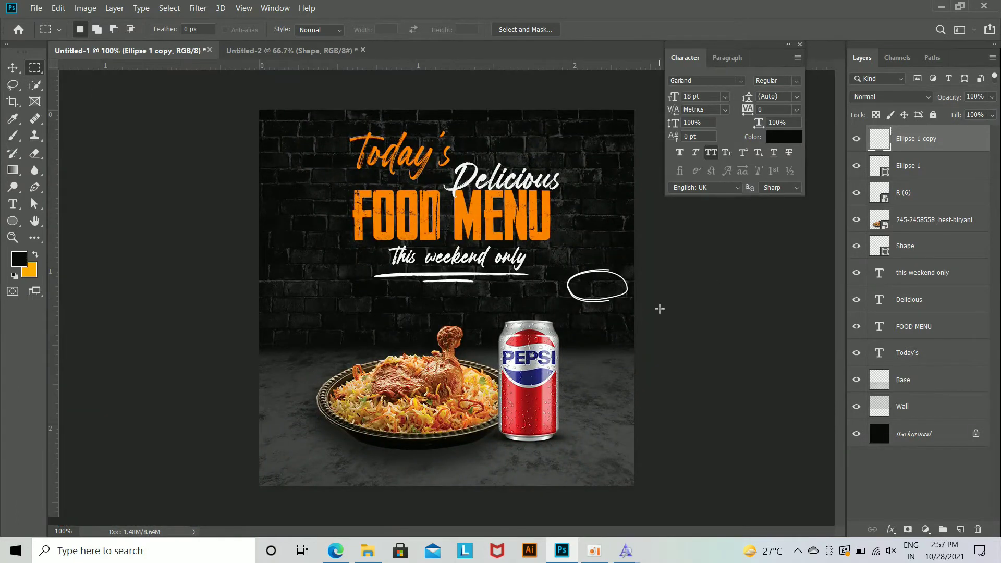
pyautogui.press('Delete')
pyautogui.press('Delete')
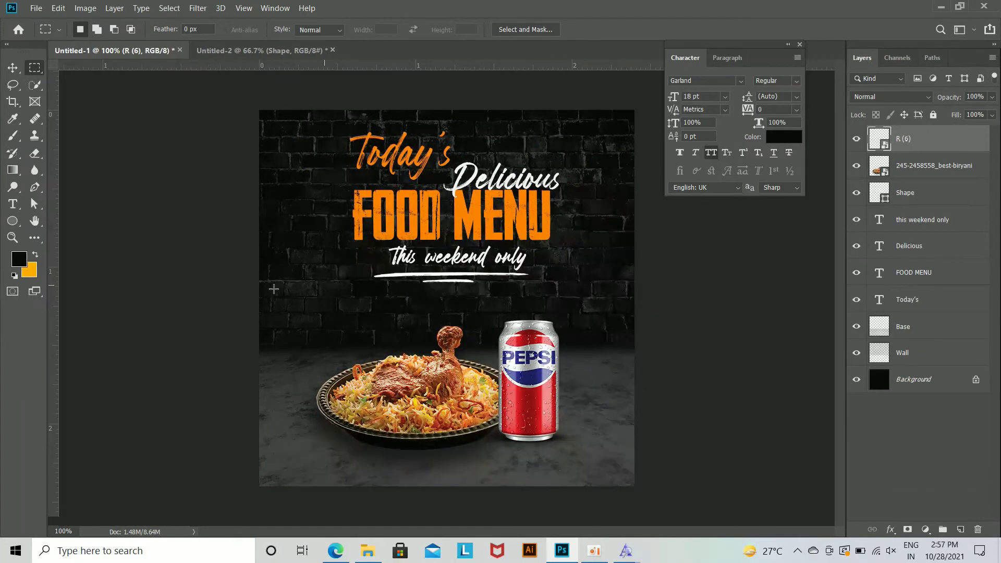
# Step: Duplicate the Today's text above the Pepsi can and change the copy's wording to "50%"
pyautogui.click(13, 205)
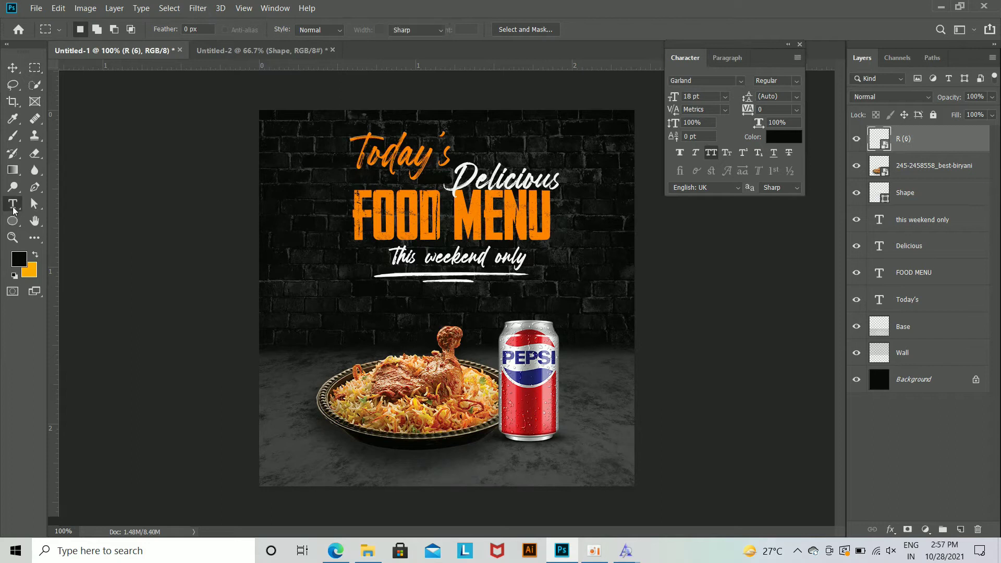
pyautogui.click(16, 69)
pyautogui.keyDown('alt'); pyautogui.moveTo(415, 169); pyautogui.dragTo(595, 302); pyautogui.keyUp('alt')
pyautogui.doubleClick(584, 295)
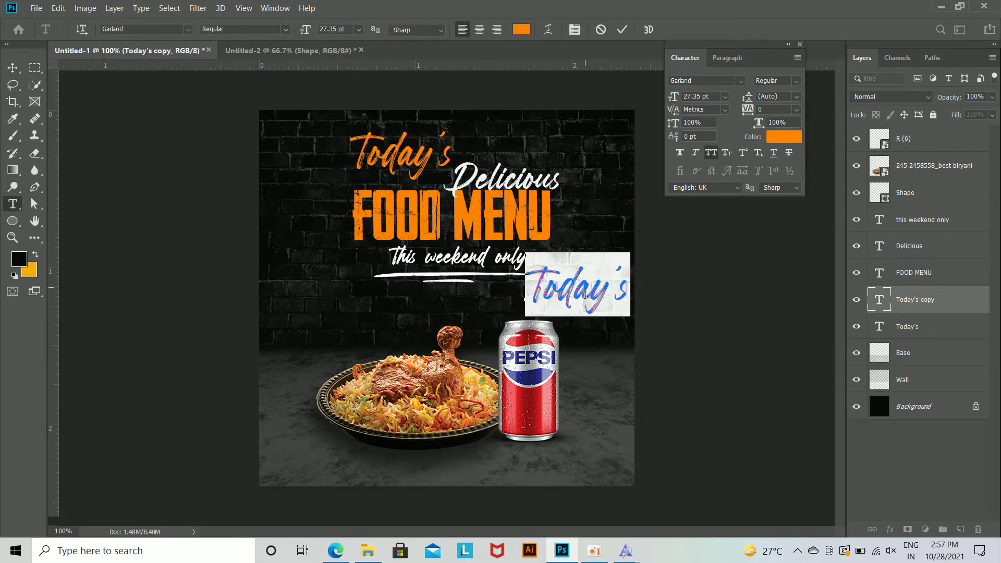
pyautogui.write('50')
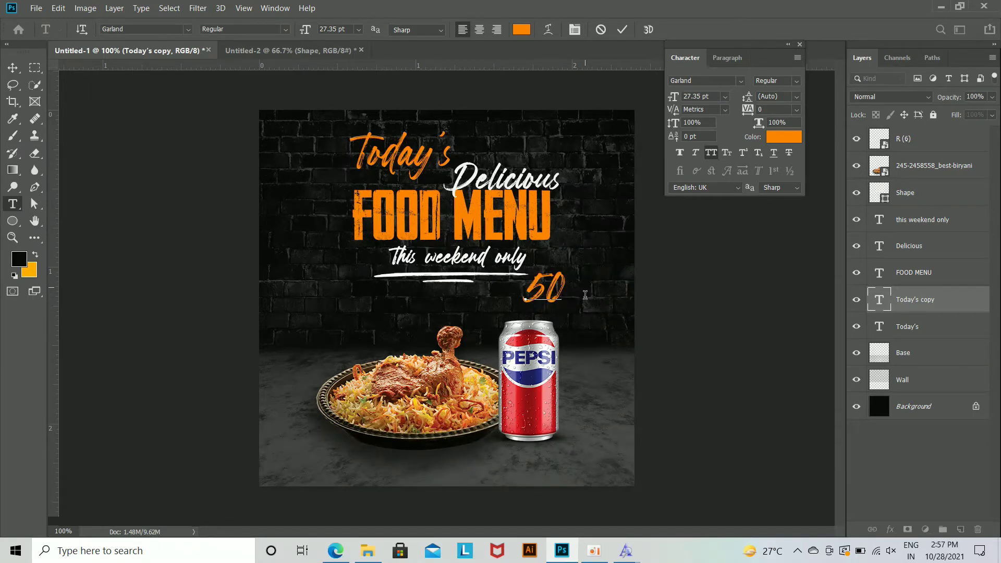
pyautogui.hotkey('ctrl', 'Return')
# Step: Move the 50% text toward the poster's right edge, duplicate it just below, and change the copy's wording to "OFF"
pyautogui.moveTo(581, 294); pyautogui.dragTo(621, 300)
pyautogui.press('t')
pyautogui.click(622, 297)
pyautogui.hotkey('ctrl', 'a')
pyautogui.press('BackSpace')
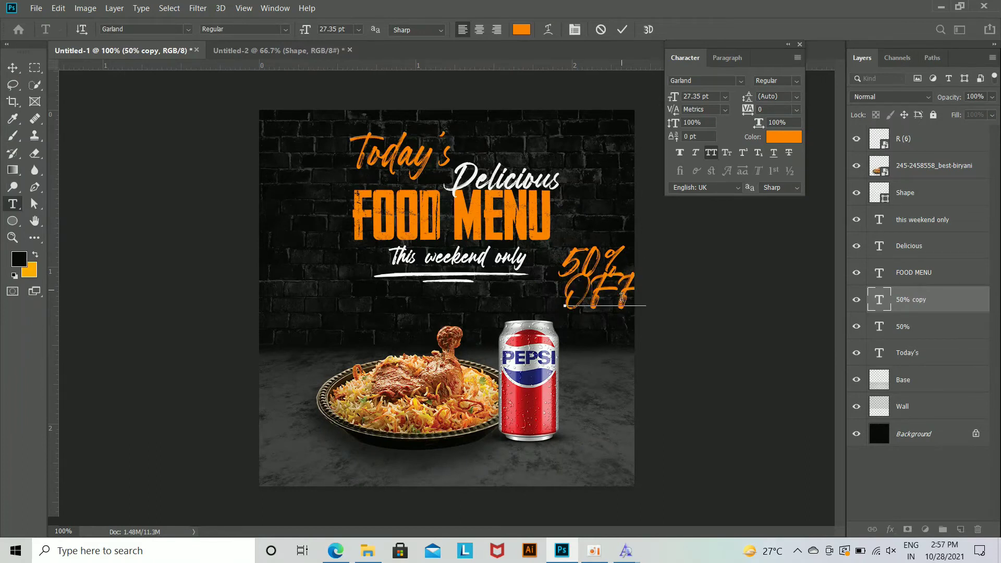
# Step: Change the wording of the copy under 50% to "off" and scale it down to about 22 pt
pyautogui.write('off')
pyautogui.click(12, 68)
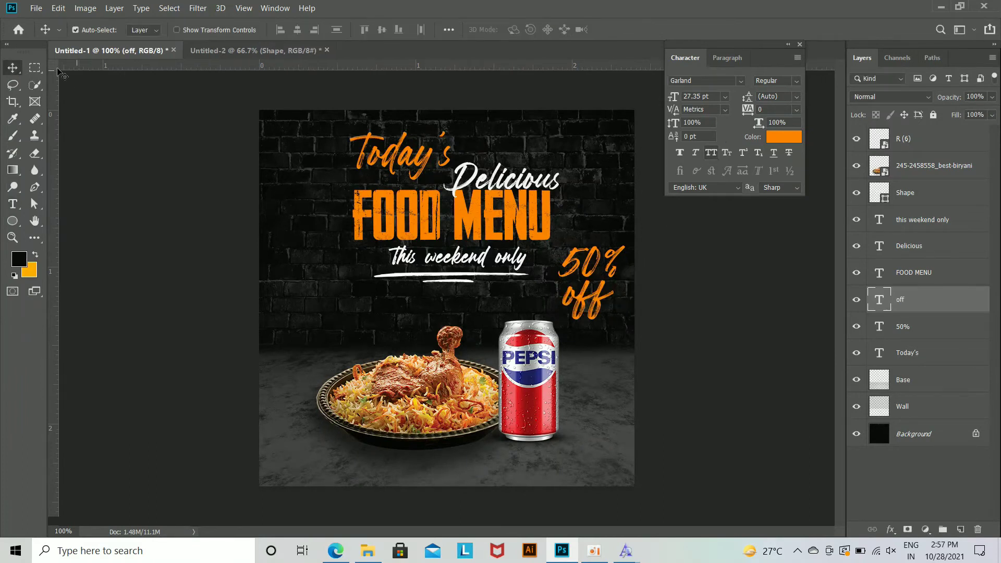
pyautogui.hotkey('ctrl', 't')
pyautogui.moveTo(618, 328); pyautogui.dragTo(608, 314)
pyautogui.press('Return')
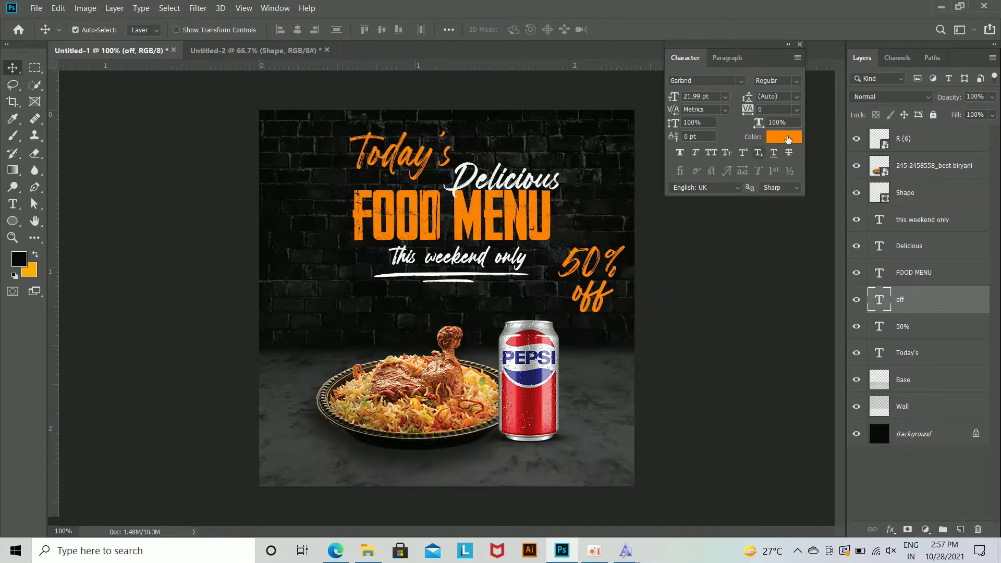
# Step: Colour the off text white (#ffffff) and scale the off and 50% texts down slightly together
pyautogui.click(783, 137)
pyautogui.write('ffffff')
pyautogui.click(937, 148)
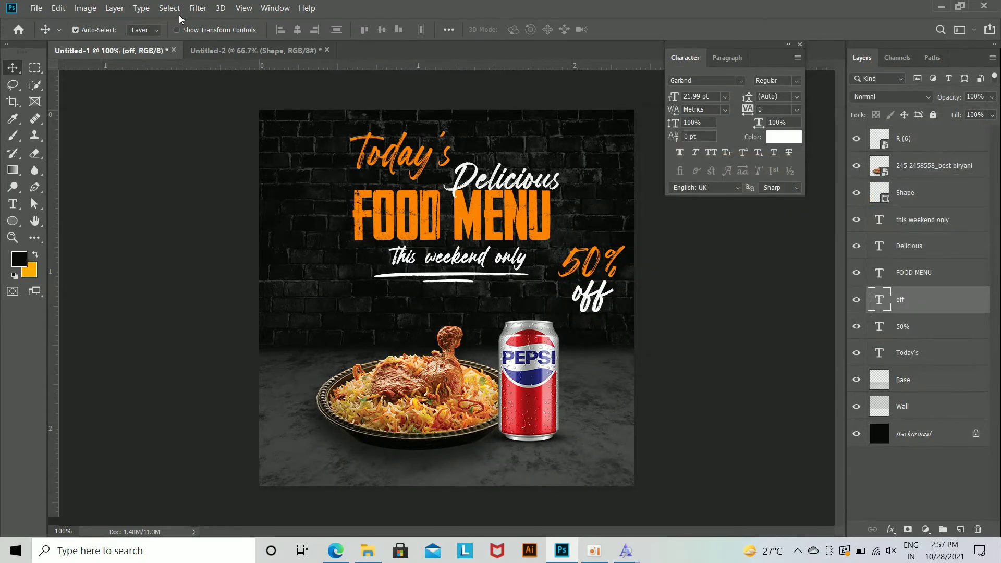
pyautogui.keyDown('shift'); pyautogui.click(955, 319); pyautogui.keyUp('shift')
pyautogui.hotkey('ctrl', 't')
pyautogui.moveTo(626, 315); pyautogui.dragTo(618, 306)
pyautogui.press('Return')
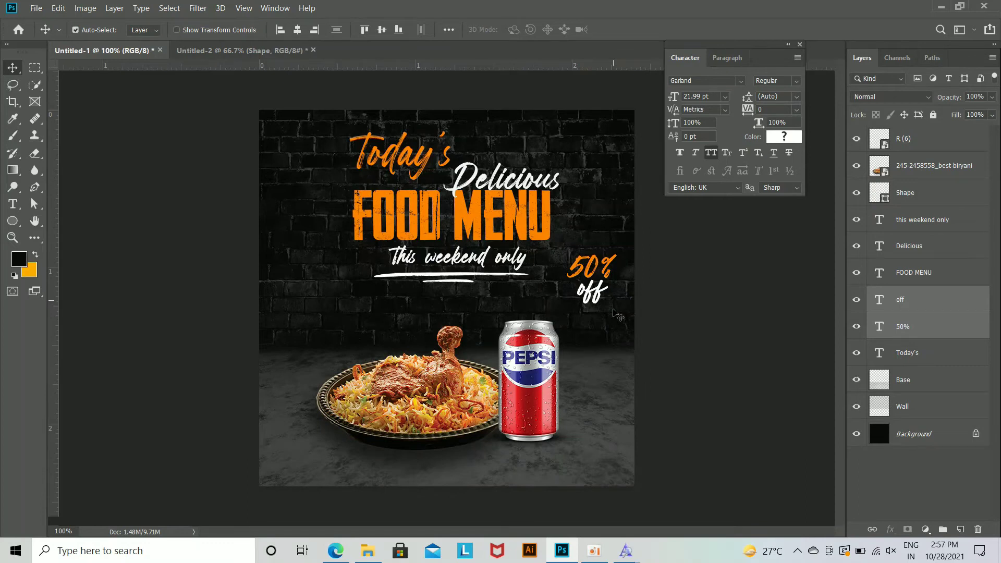
# Step: Set the opacity of the 50% and off text layers to 56%
pyautogui.press('i')
pyautogui.press('5')
pyautogui.press('6')
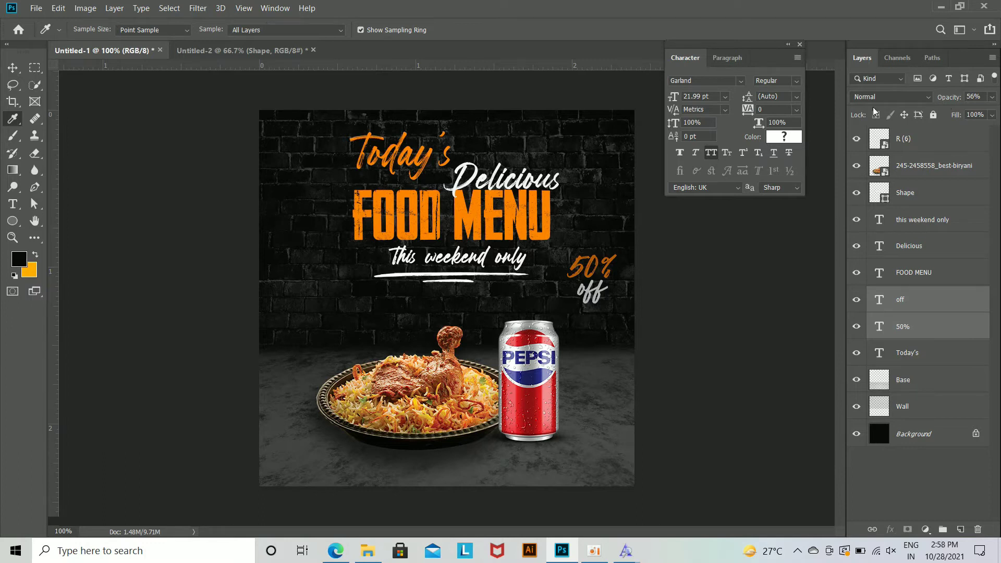
# Step: Enlarge the biryani and Pepsi can layers together slightly and adjust their position on the floor
pyautogui.click(13, 66)
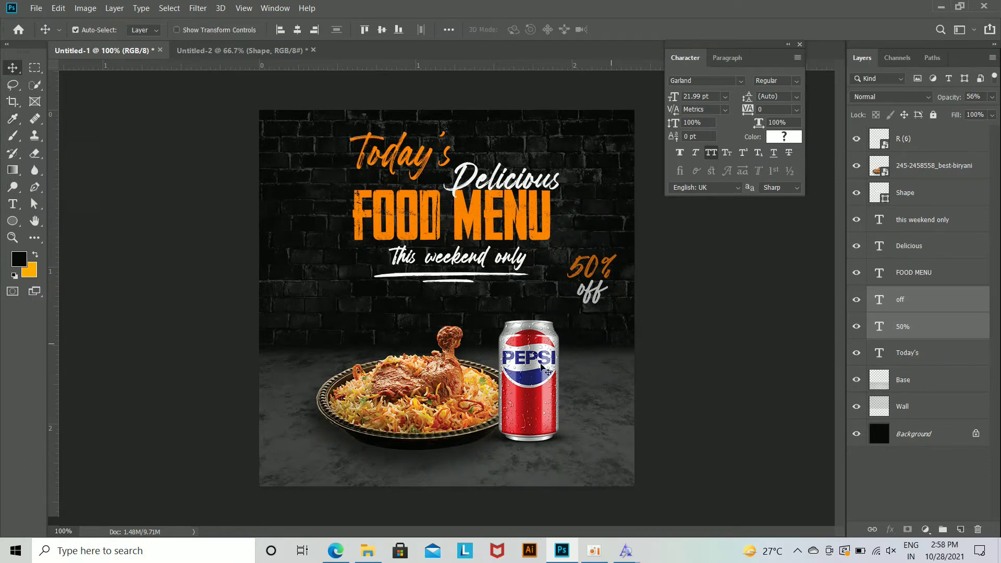
pyautogui.keyDown('ctrl'); pyautogui.click(481, 401); pyautogui.keyUp('ctrl')
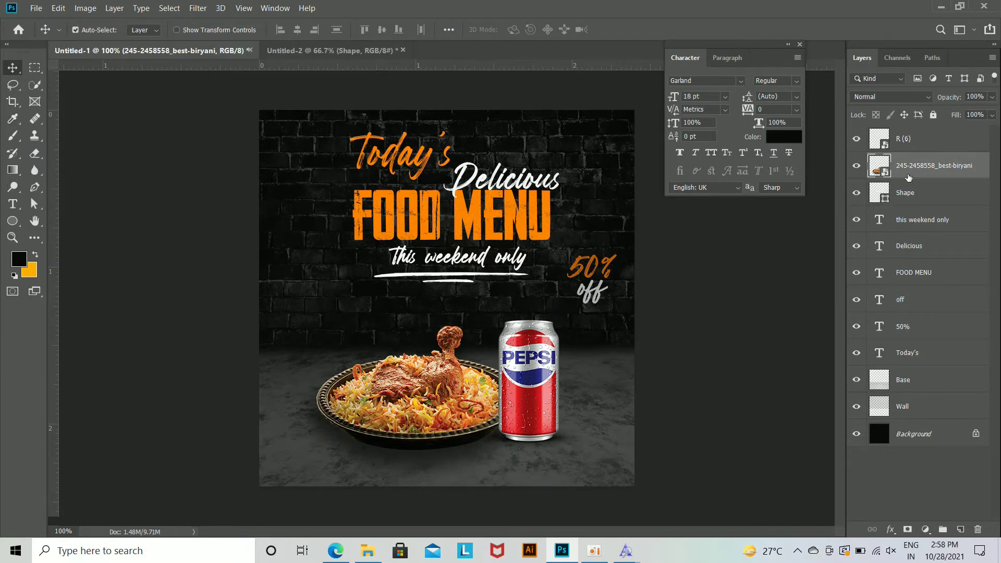
pyautogui.keyDown('ctrl'); pyautogui.click(919, 144); pyautogui.keyUp('ctrl')
pyautogui.hotkey('ctrl', 't')
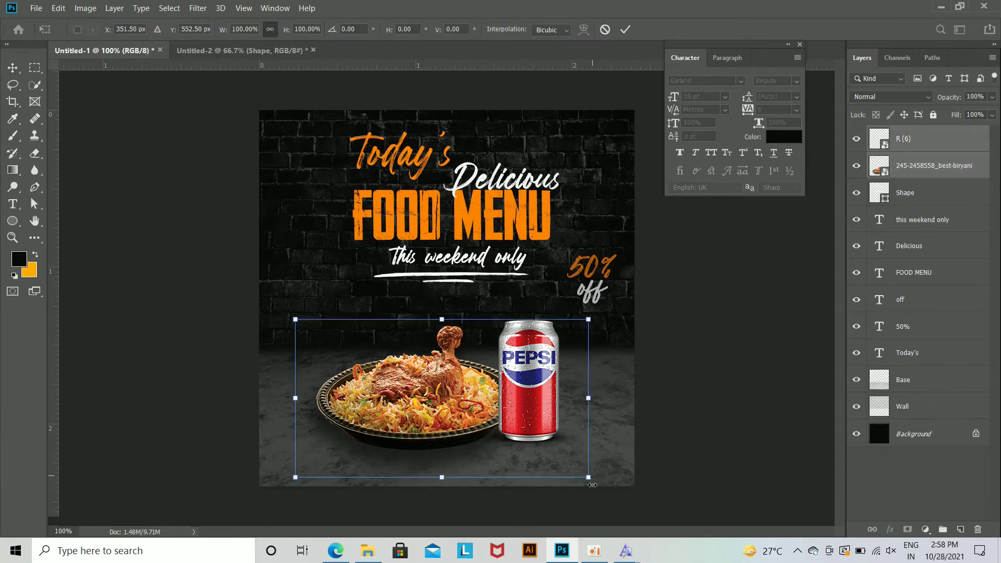
pyautogui.moveTo(588, 481); pyautogui.dragTo(603, 485)
pyautogui.moveTo(556, 379); pyautogui.dragTo(560, 376)
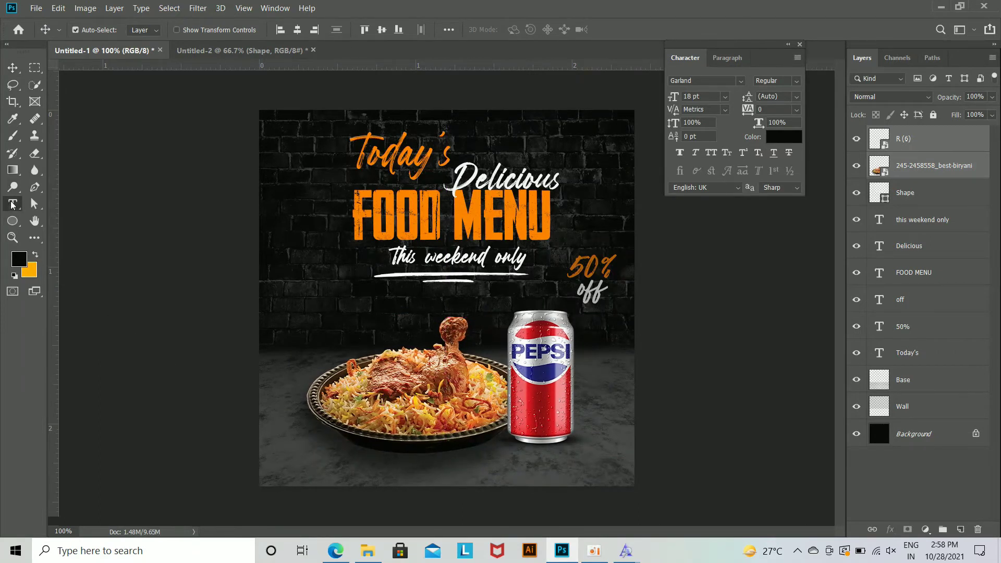
# Step: Duplicate the 50% text to the poster's lower-left corner and change the copy's wording to "24/7"
pyautogui.click(12, 204)
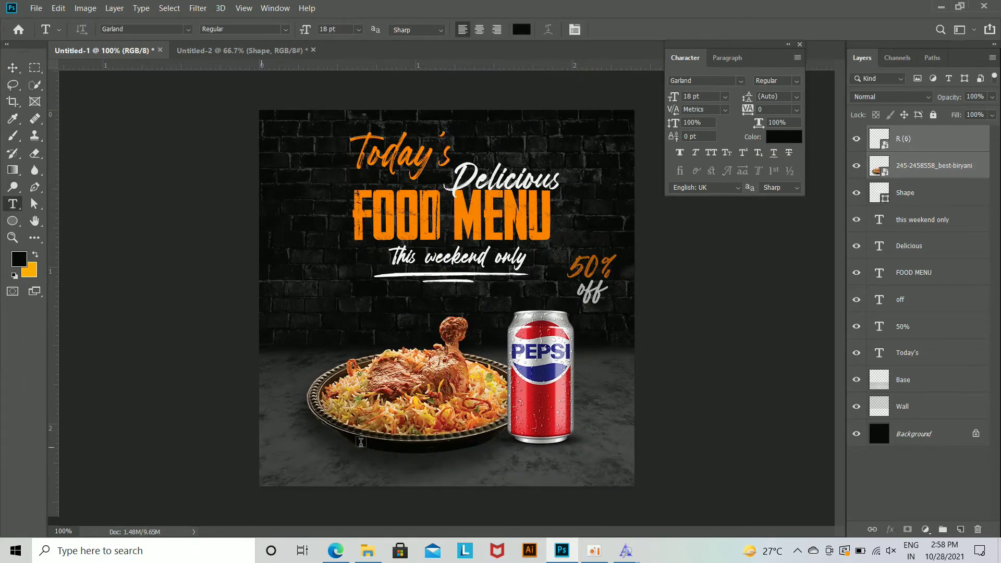
pyautogui.click(13, 67)
pyautogui.click(600, 274)
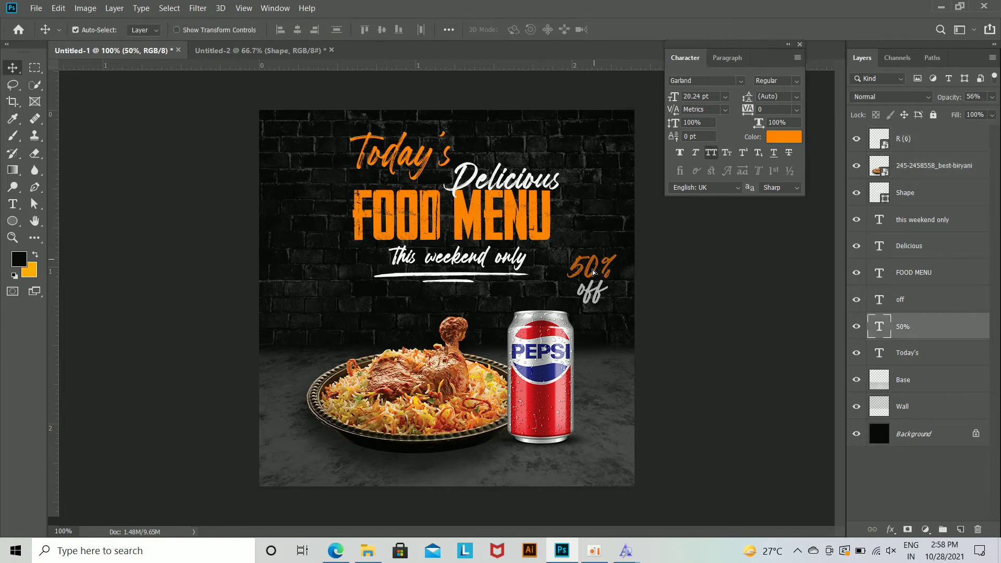
pyautogui.moveTo(425, 445); pyautogui.dragTo(301, 462)
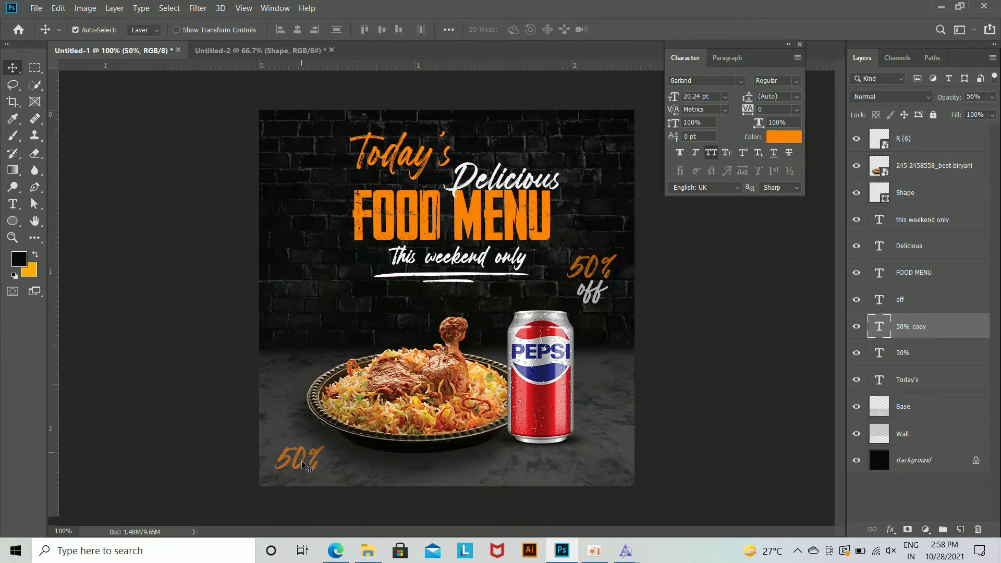
pyautogui.doubleClick(302, 459)
pyautogui.write('24/7')
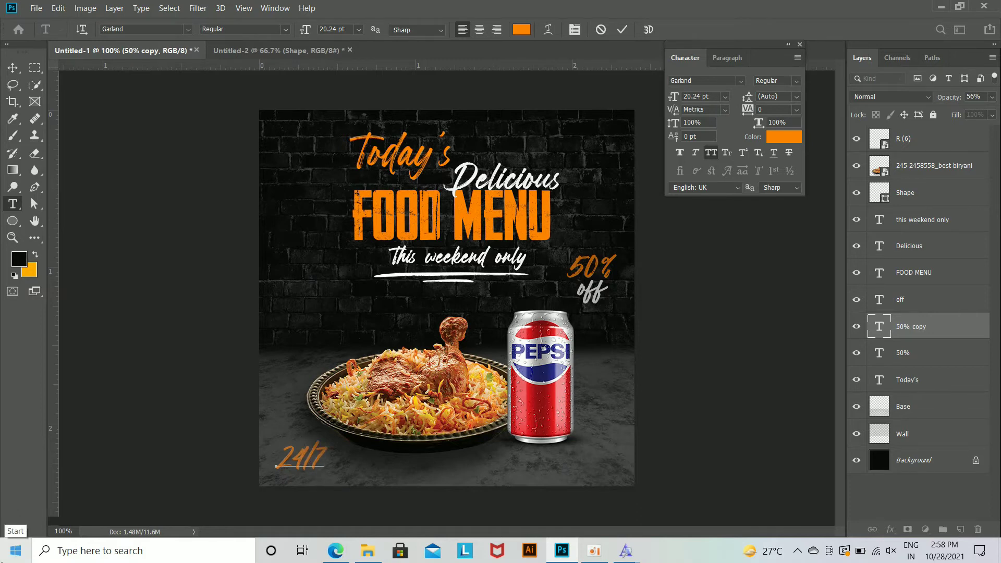
pyautogui.click(13, 68)
# Step: Scale the 24/7 text down to about 14.76 pt
pyautogui.hotkey('ctrl', '+')
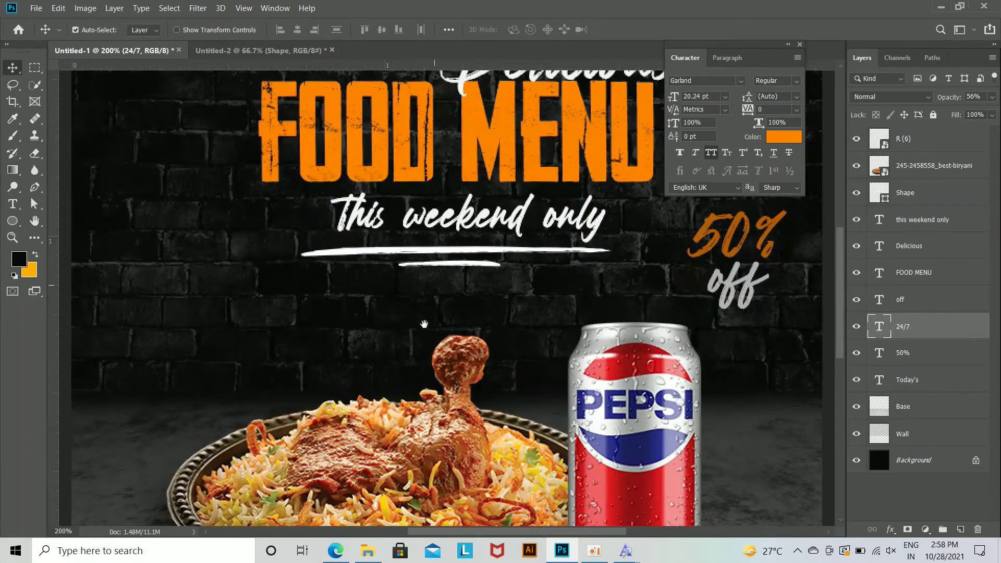
pyautogui.moveTo(425, 323); pyautogui.dragTo(470, 167)
pyautogui.moveTo(428, 368); pyautogui.dragTo(443, 208)
pyautogui.hotkey('ctrl', 't')
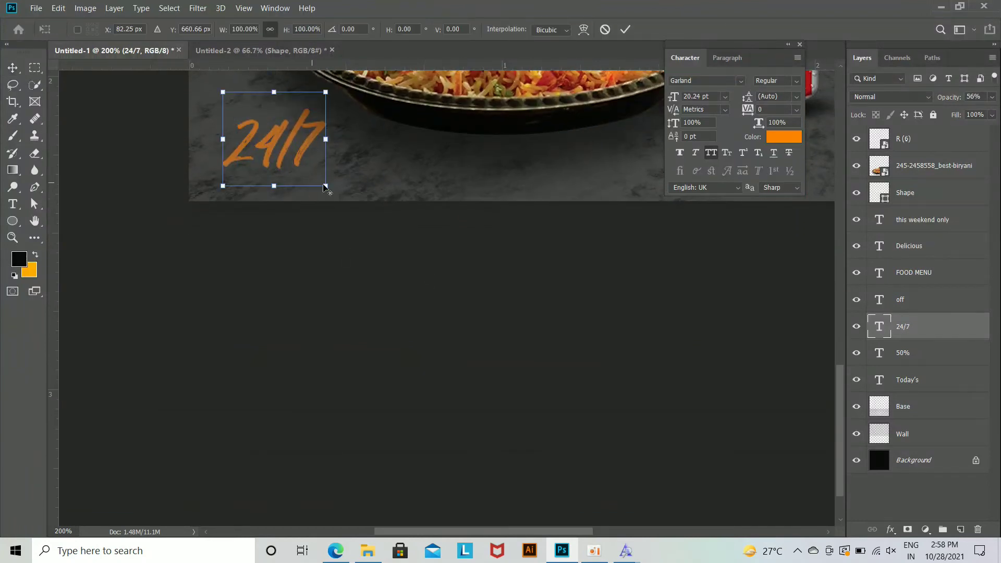
pyautogui.moveTo(313, 182); pyautogui.dragTo(282, 175)
pyautogui.press('Return')
# Step: Duplicate the 24/7 text just below itself and change the copy's wording to "Home delivery"
pyautogui.doubleClick(283, 175)
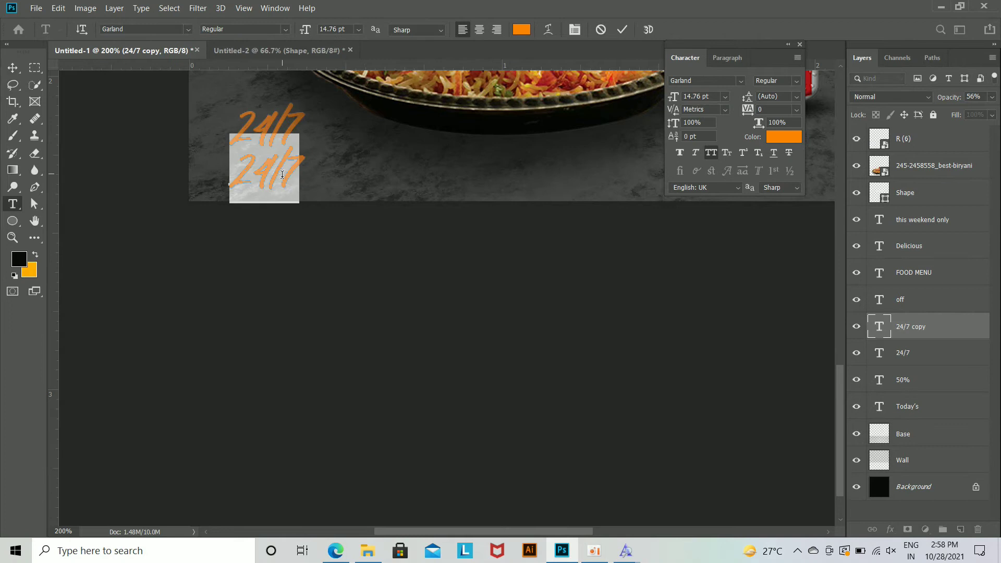
pyautogui.press('BackSpace')
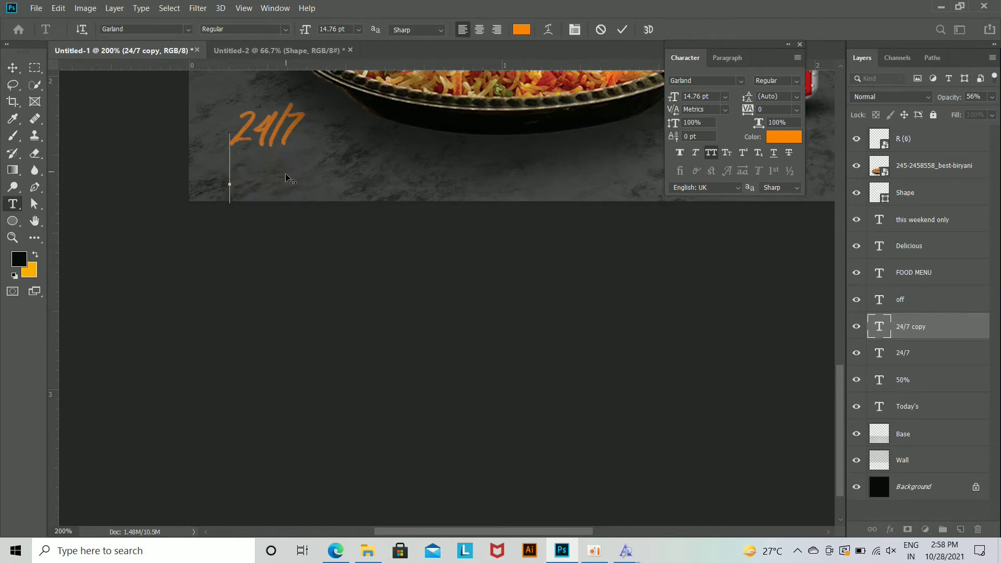
pyautogui.write('HO')
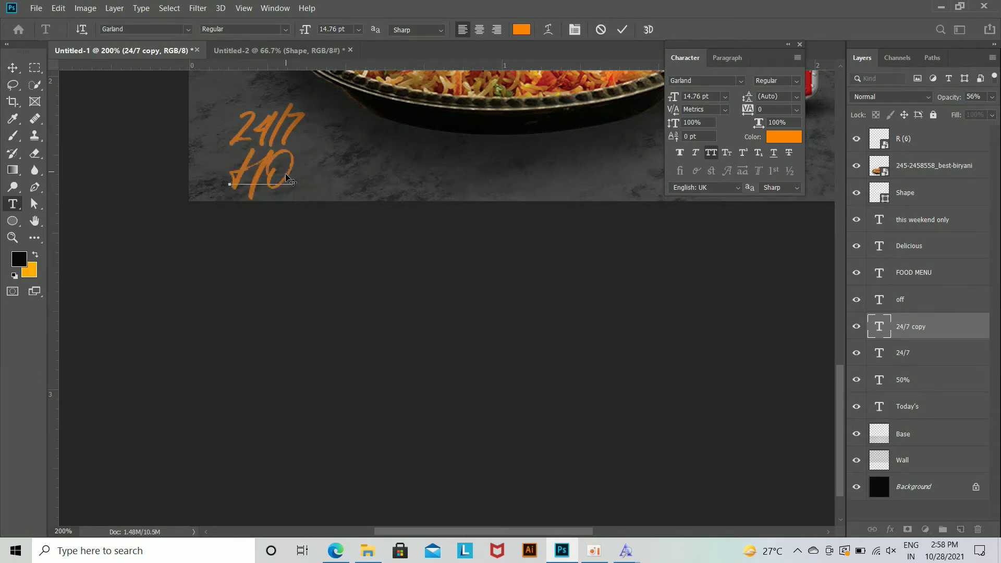
pyautogui.write('DE')
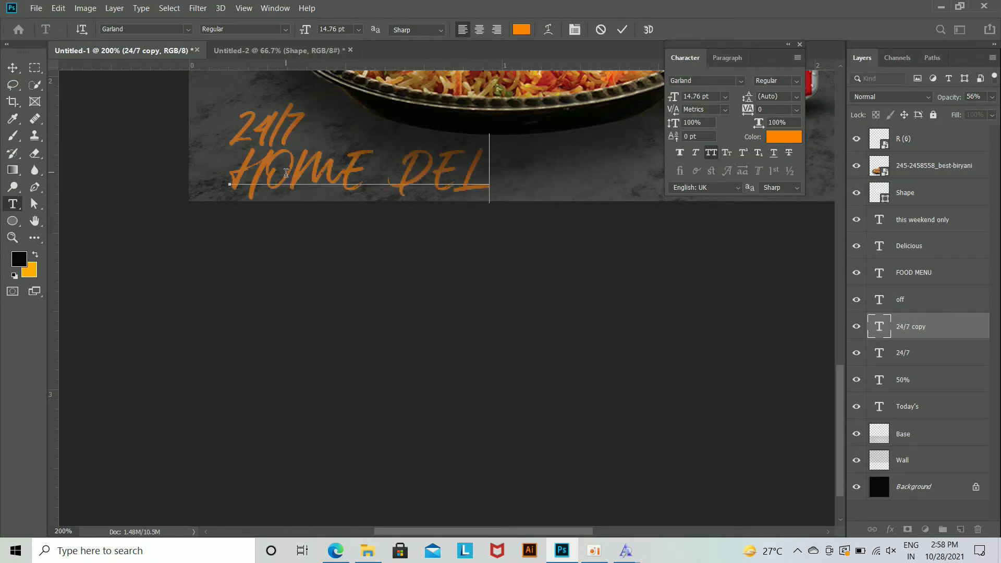
pyautogui.write('livery')
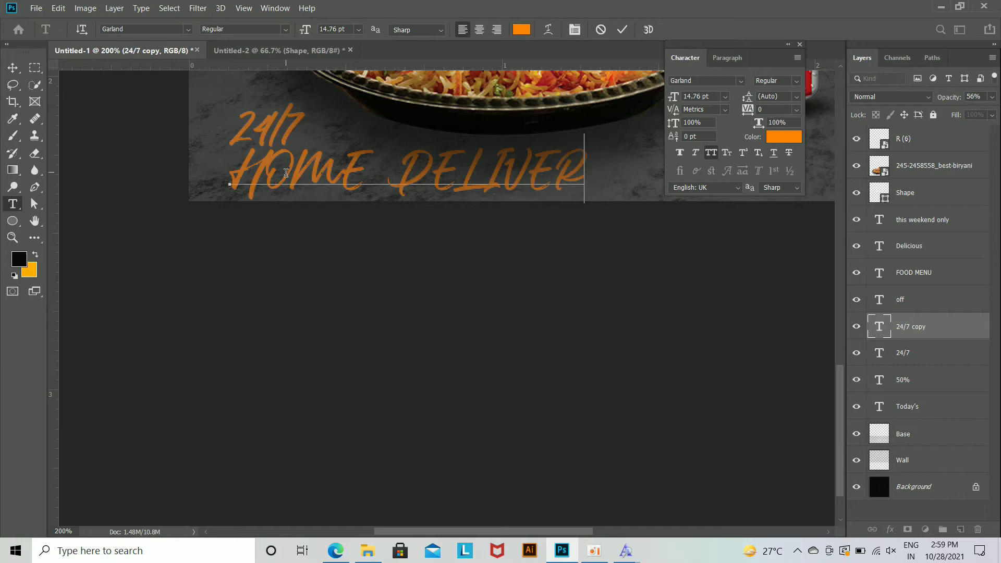
pyautogui.hotkey('ctrl', 'Return')
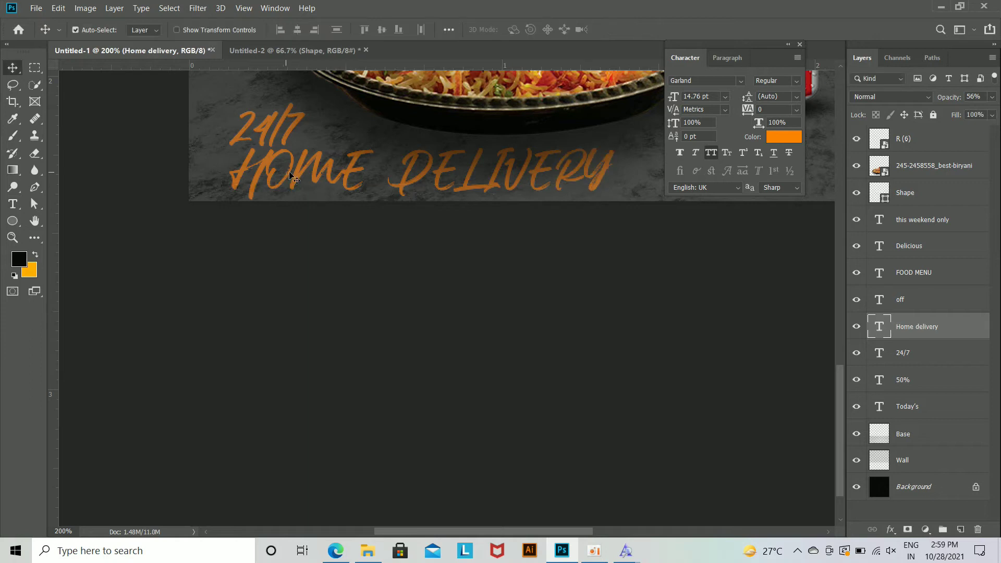
# Step: Remove All Caps from the letters after the H and D so the text reads "Home Delivery"
pyautogui.click(21, 203)
pyautogui.moveTo(267, 185); pyautogui.dragTo(407, 191)
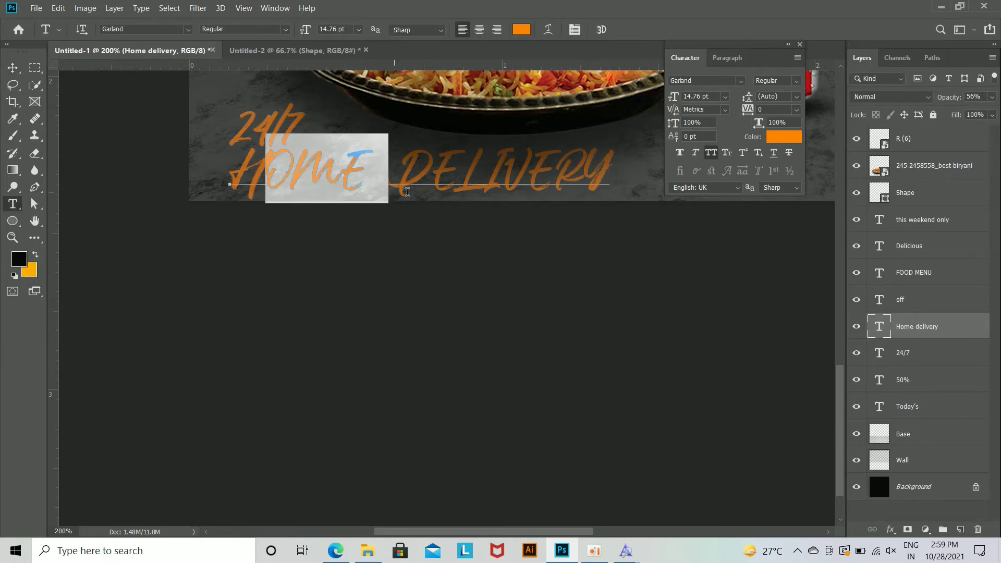
pyautogui.click(711, 152)
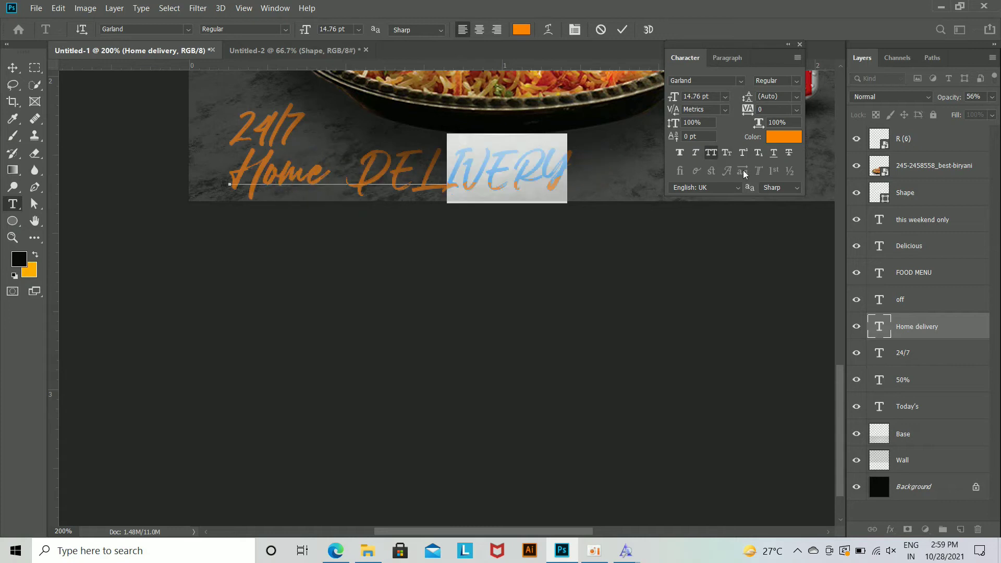
pyautogui.moveTo(395, 177); pyautogui.dragTo(624, 186)
pyautogui.click(712, 154)
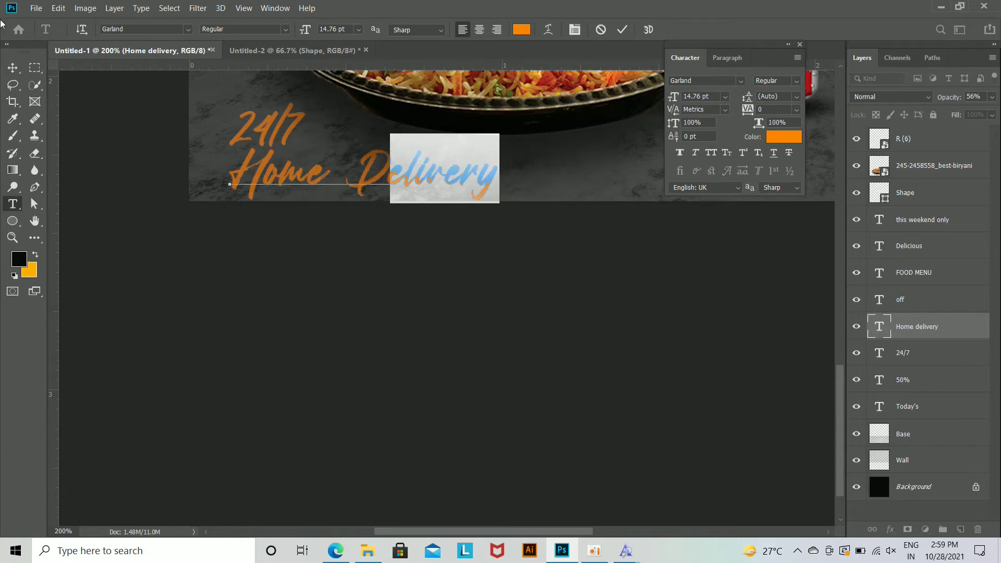
# Step: Colour the Home Delivery text white (#ffffff) and scale it down to about 9.47 pt beneath 24/7
pyautogui.click(13, 67)
pyautogui.click(784, 137)
pyautogui.write('ffffff')
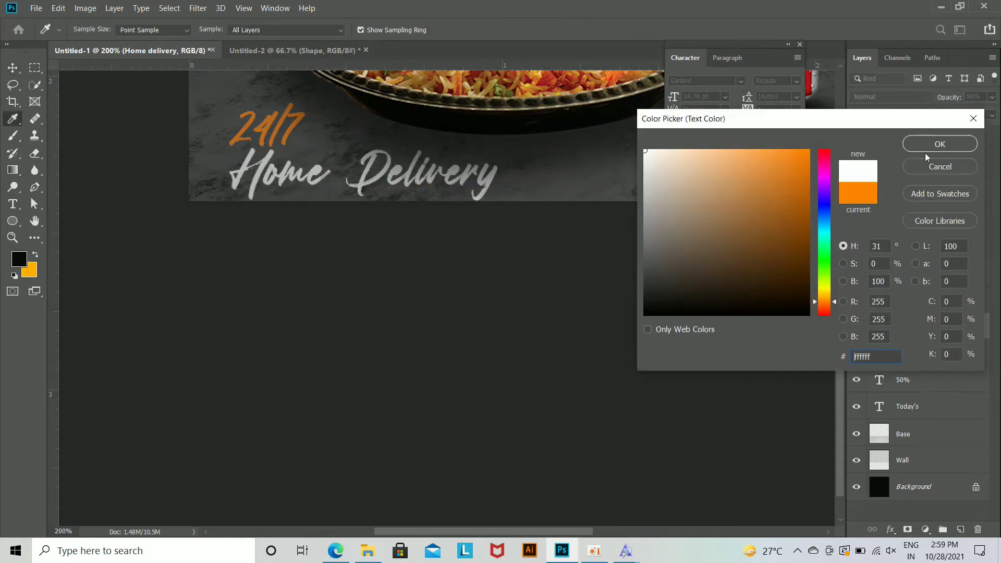
pyautogui.press('Return')
pyautogui.hotkey('ctrl', 't')
pyautogui.moveTo(497, 205); pyautogui.dragTo(356, 162)
pyautogui.press('Return')
pyautogui.hotkey('ctrl', '-')
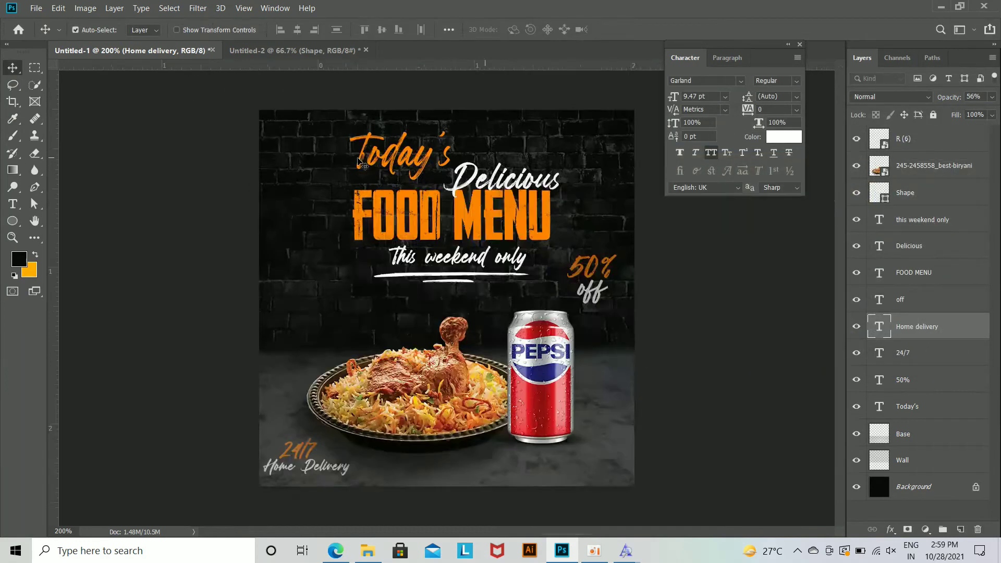
# Step: Set the opacity of the 24/7, Home Delivery, 50% and off text layers to 100%
pyautogui.keyDown('shift'); pyautogui.click(926, 359); pyautogui.keyUp('shift')
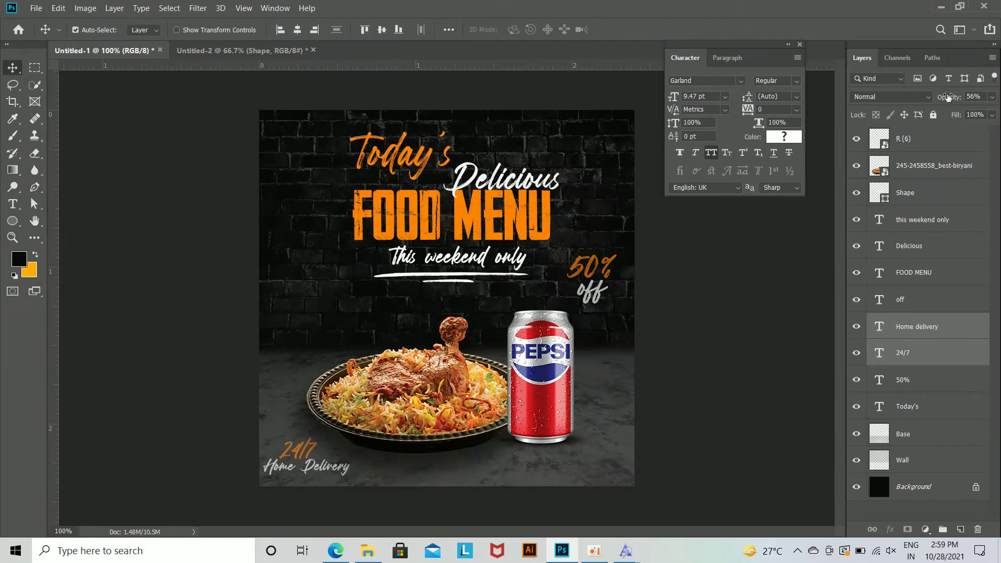
pyautogui.press('0')
pyautogui.click(747, 323)
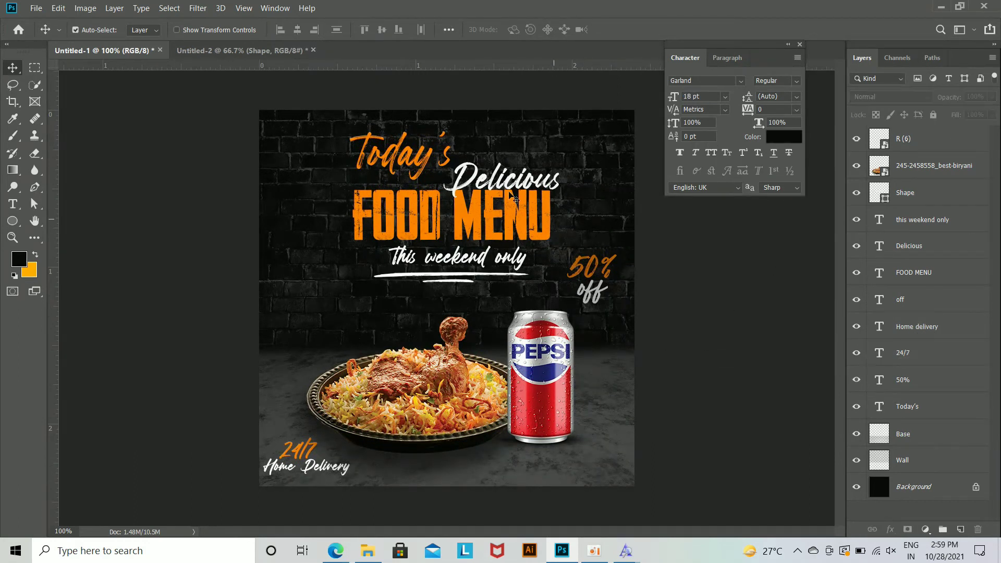
pyautogui.click(426, 169)
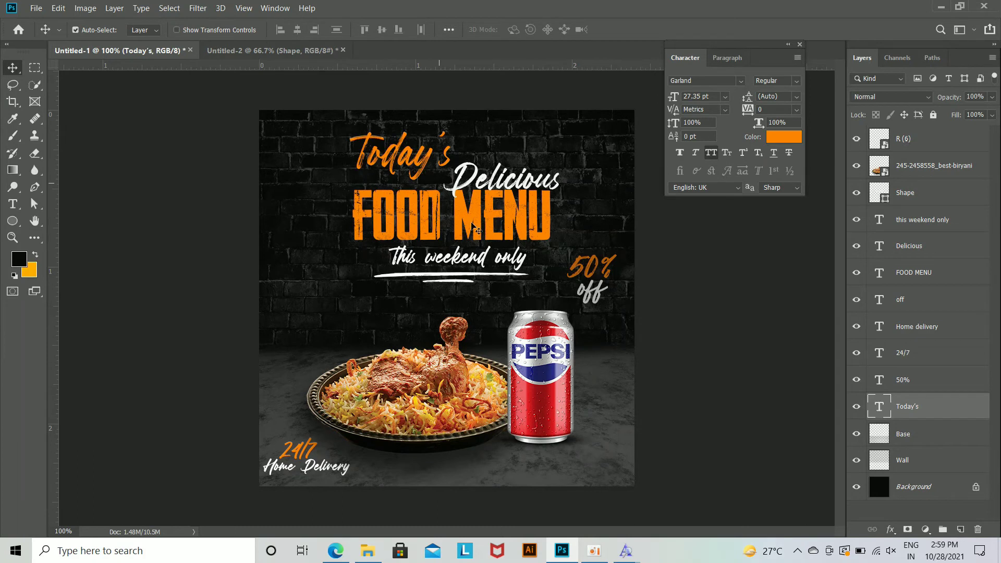
pyautogui.click(589, 276)
pyautogui.moveTo(944, 98); pyautogui.dragTo(997, 99)
pyautogui.click(596, 291)
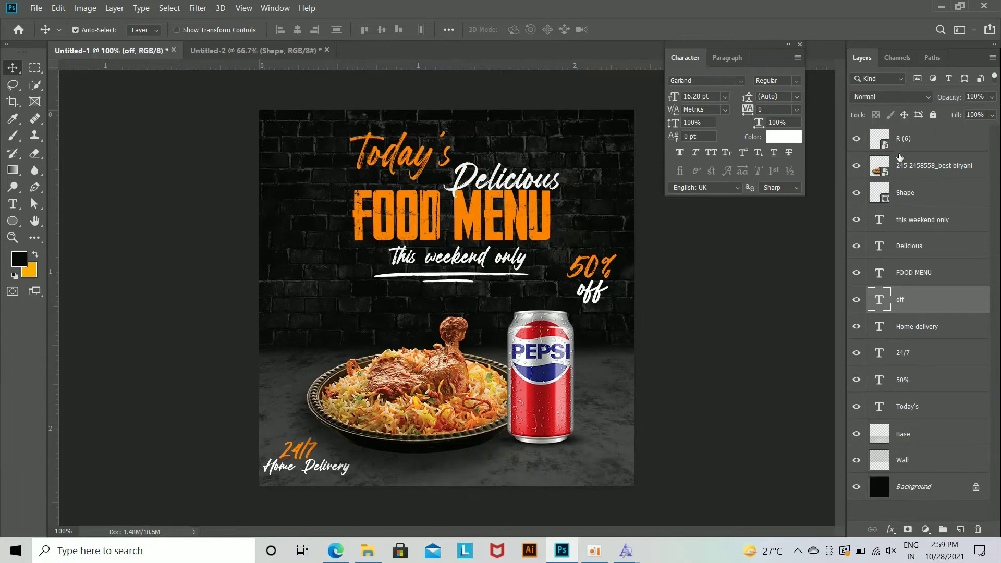
# Step: Copy the fork-and-knife Icon layer from the Untitled-2 document into the poster
pyautogui.click(260, 50)
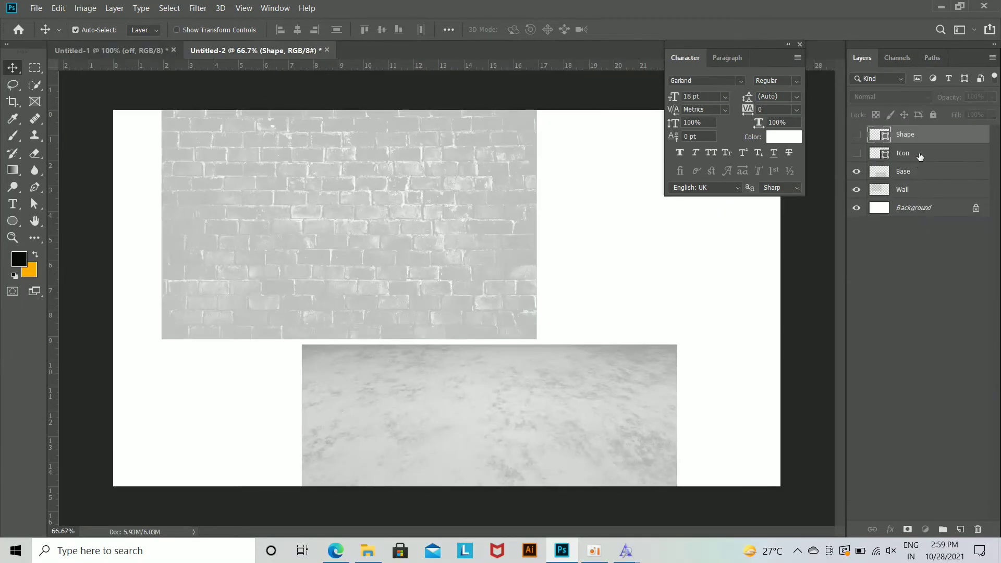
pyautogui.click(920, 157)
pyautogui.press('ctrl')
pyautogui.moveTo(213, 66); pyautogui.dragTo(325, 177)
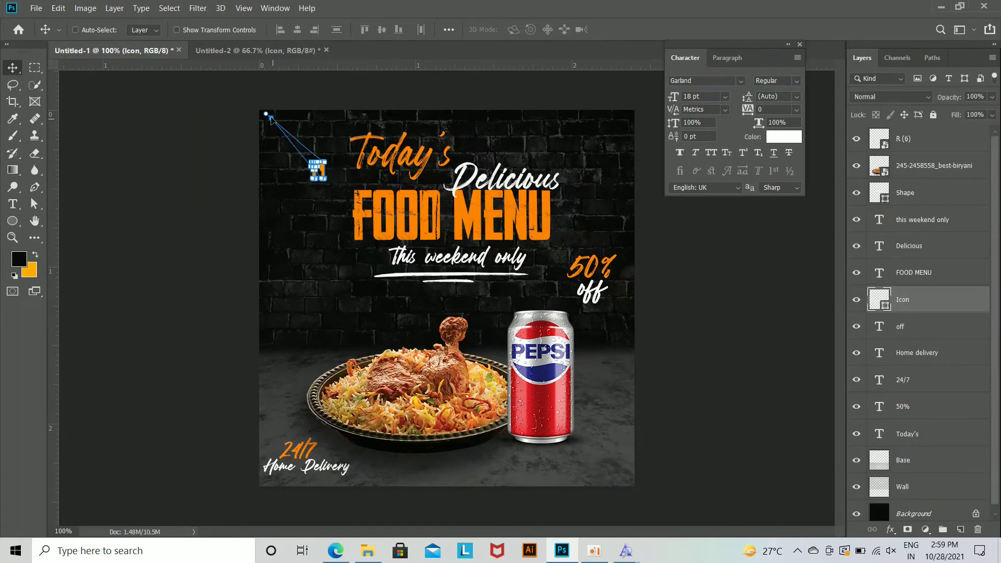
pyautogui.hotkey('ctrl', 'z')
pyautogui.hotkey('ctrl', 'shift', 'z')
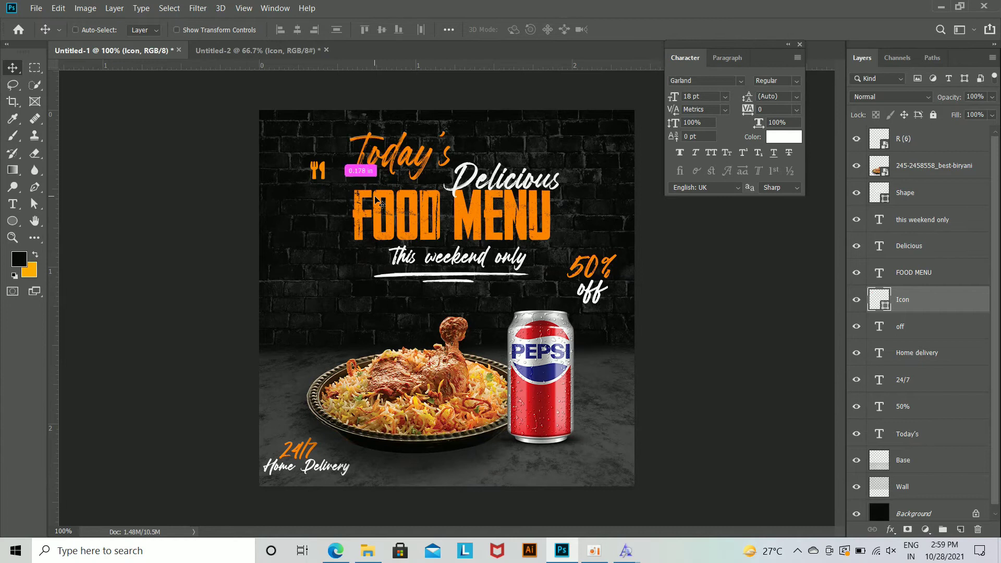
# Step: Move the fork-and-knife icon into the poster's upper-left corner
pyautogui.hotkey('ctrl', '+')
pyautogui.moveTo(302, 222); pyautogui.dragTo(650, 479)
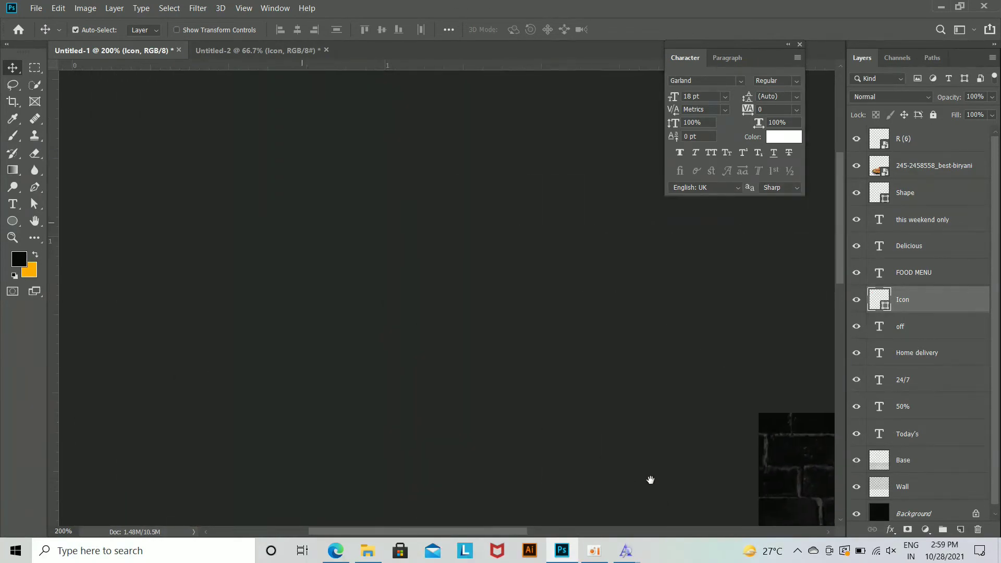
pyautogui.hotkey('ctrl', '+')
pyautogui.moveTo(712, 386); pyautogui.dragTo(416, 213)
pyautogui.moveTo(670, 454); pyautogui.dragTo(535, 316)
pyautogui.hotkey('ctrl', '-')
pyautogui.hotkey('ctrl', '-')
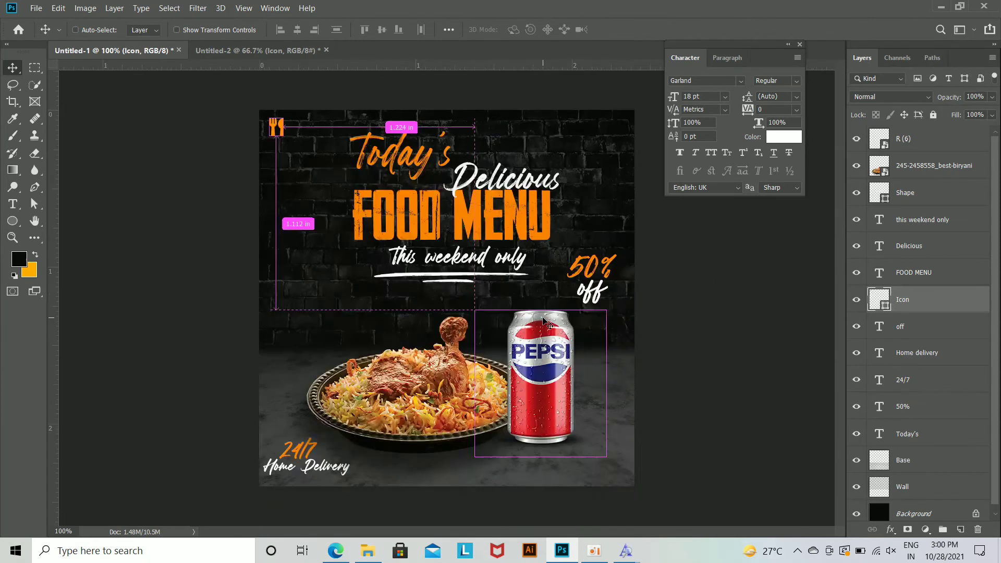
# Step: Add a white text layer reading "fppd" beside the fork-and-knife icon
pyautogui.hotkey('ctrl', '+')
pyautogui.moveTo(387, 308); pyautogui.dragTo(659, 511)
pyautogui.moveTo(407, 233); pyautogui.dragTo(480, 418)
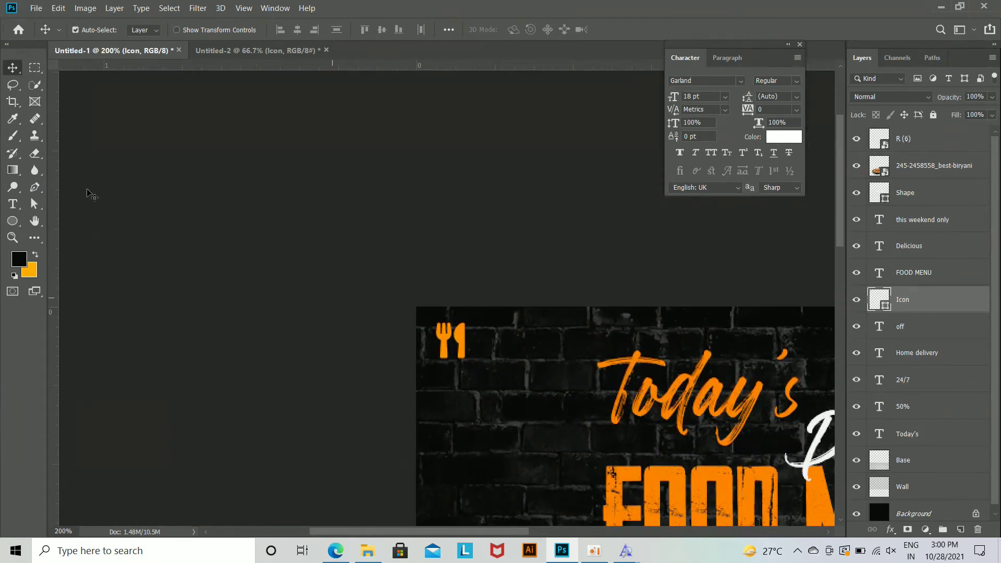
pyautogui.press('t')
pyautogui.click(497, 357)
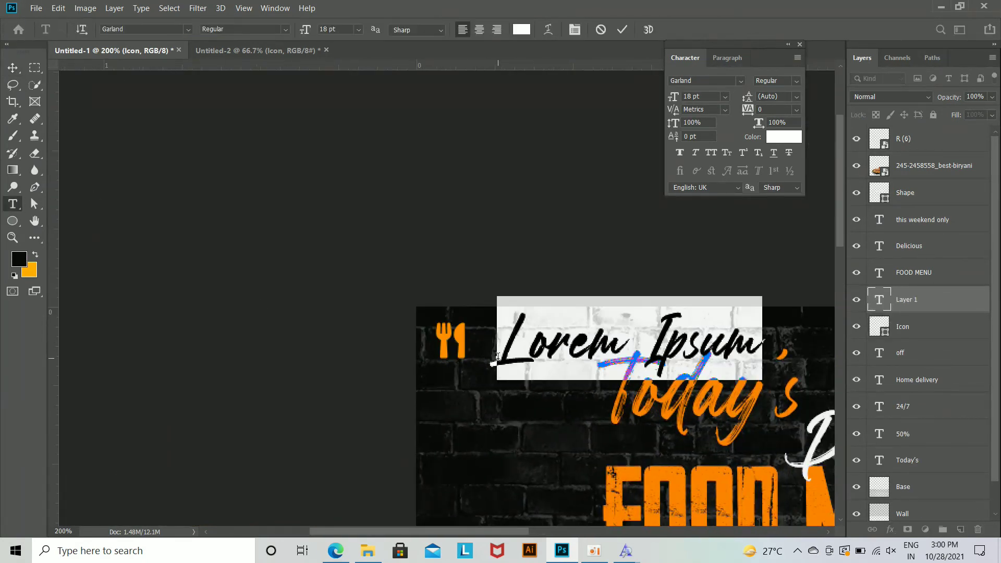
pyautogui.write('dod')
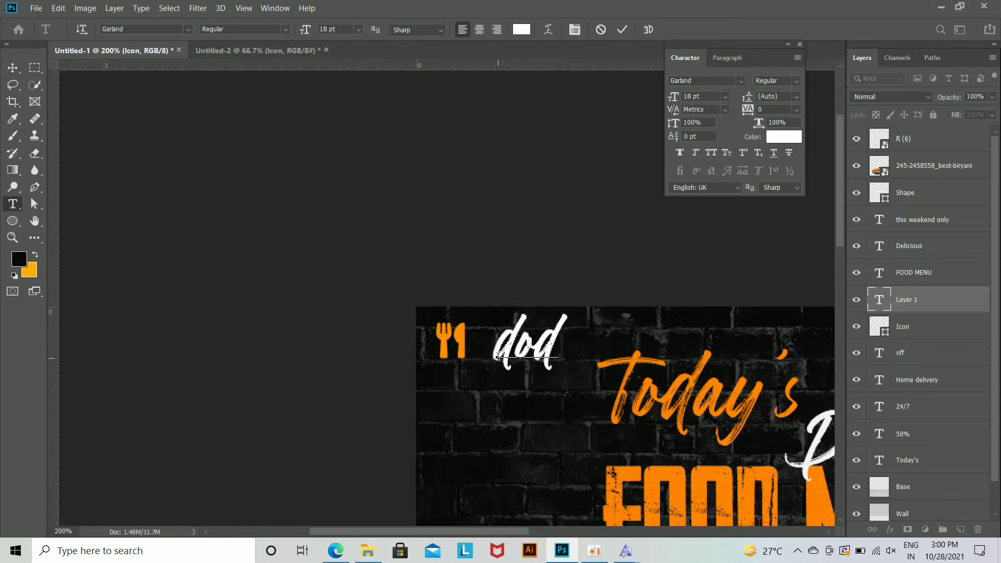
pyautogui.press('BackSpace')
pyautogui.press('BackSpace')
pyautogui.press('BackSpace')
pyautogui.write('fpp')
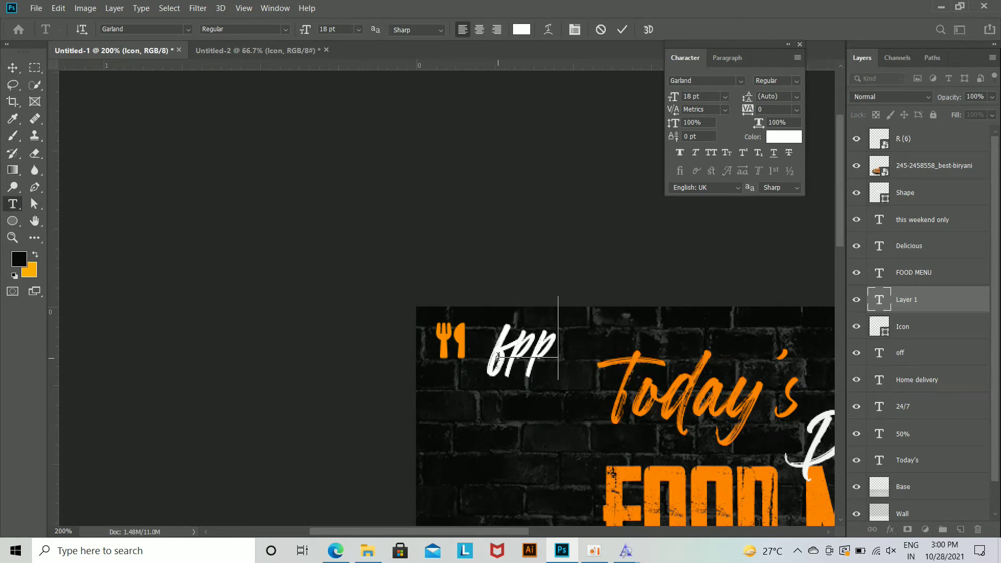
pyautogui.write('d')
pyautogui.hotkey('ctrl', 'Return')
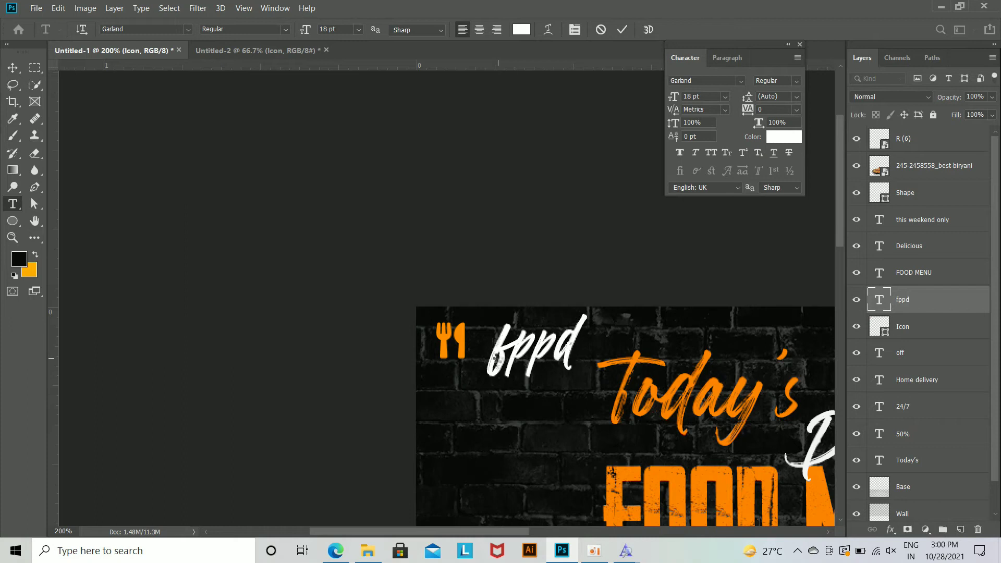
# Step: Set the new text beside the icon in all-caps Manila Sans Bold
pyautogui.click(737, 82)
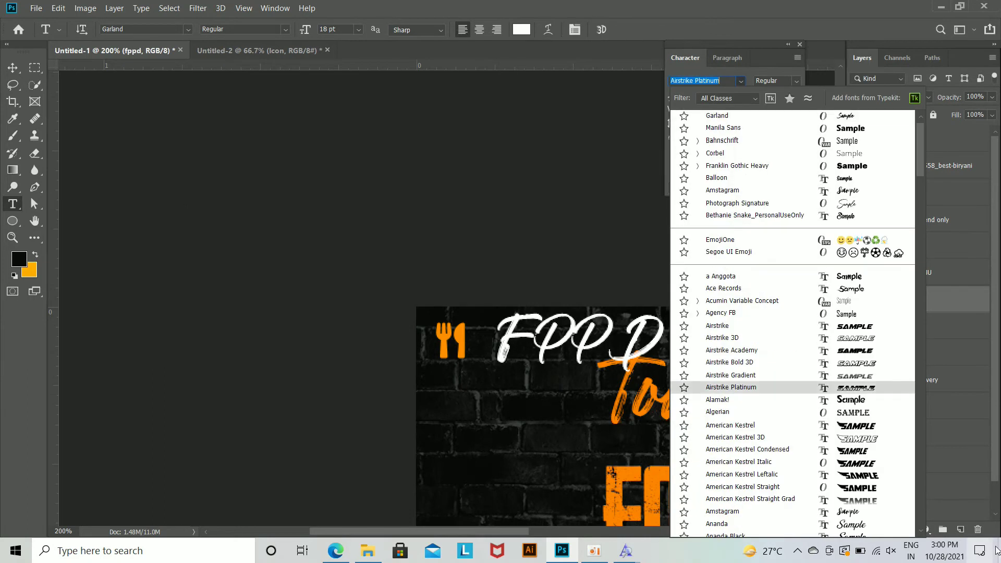
pyautogui.moveTo(920, 159); pyautogui.dragTo(925, 358)
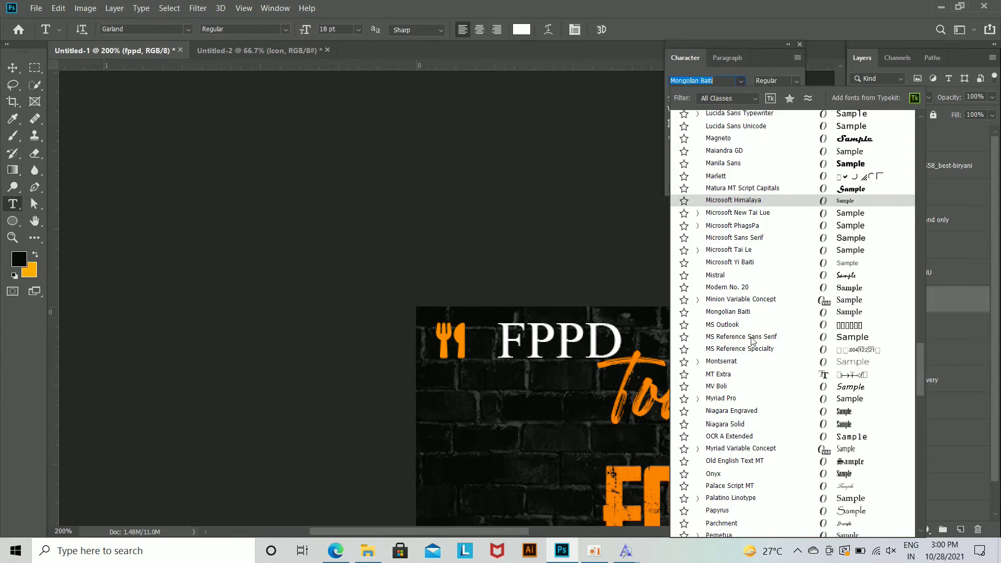
pyautogui.scroll(-1, 753, 342)
pyautogui.scroll(2, 747, 320)
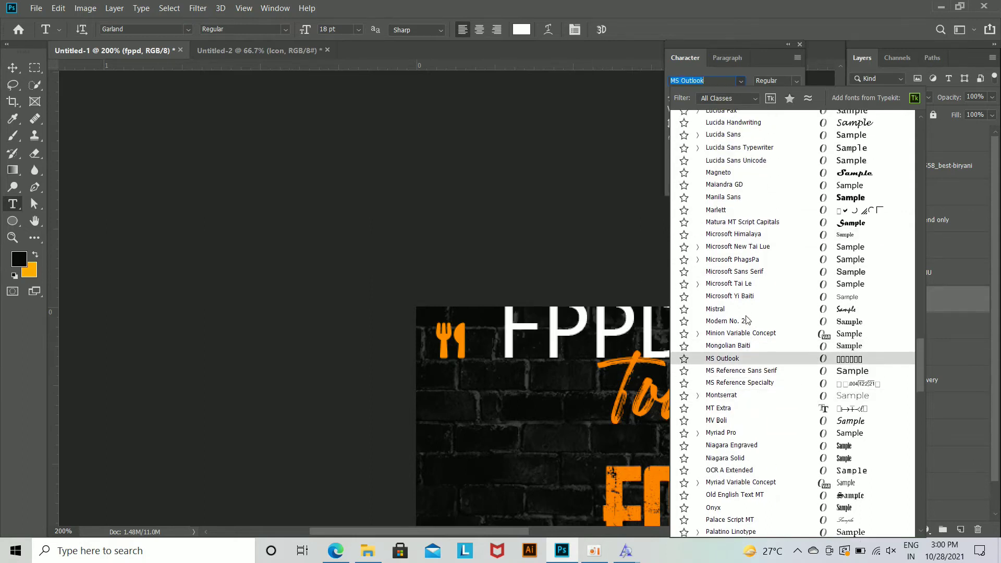
pyautogui.scroll(2, 746, 319)
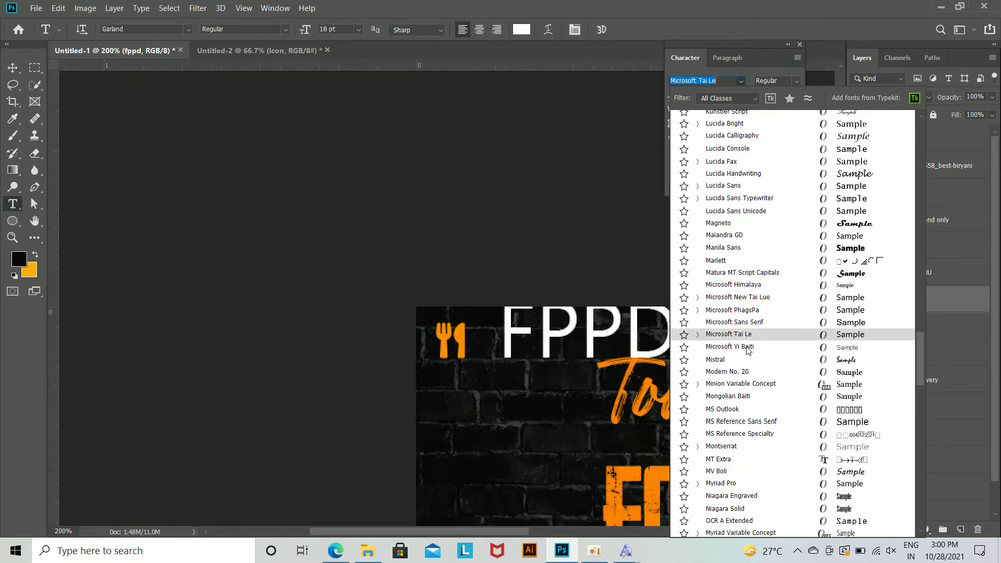
pyautogui.scroll(-9, 756, 390)
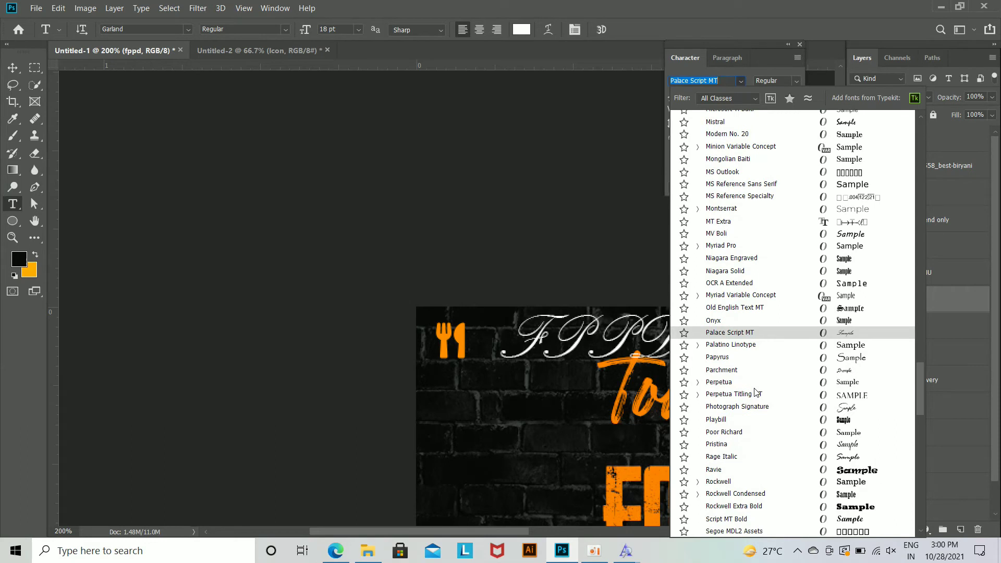
pyautogui.scroll(3, 748, 237)
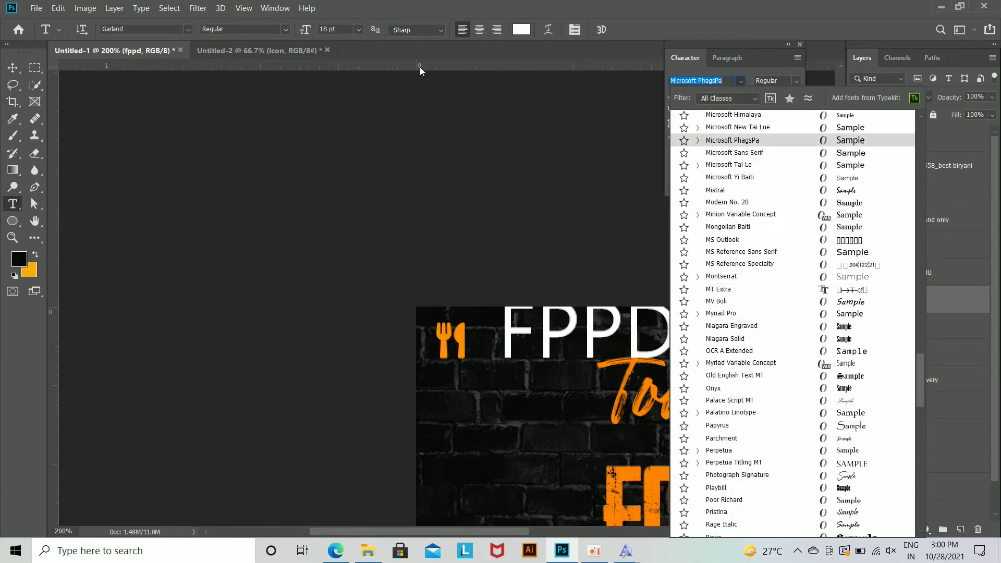
pyautogui.click(21, 70)
pyautogui.hotkey('ctrl', '1')
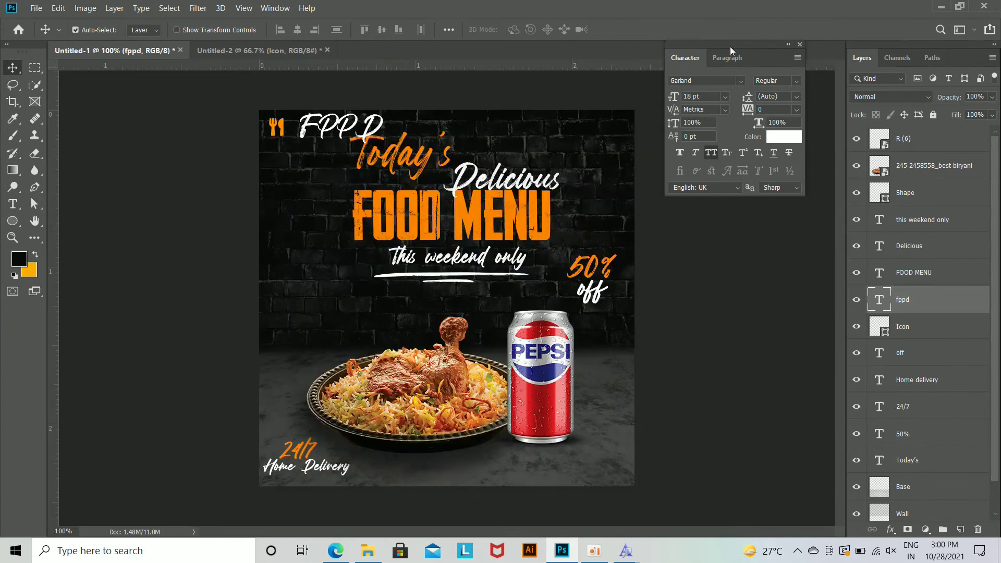
pyautogui.click(740, 80)
pyautogui.click(694, 128)
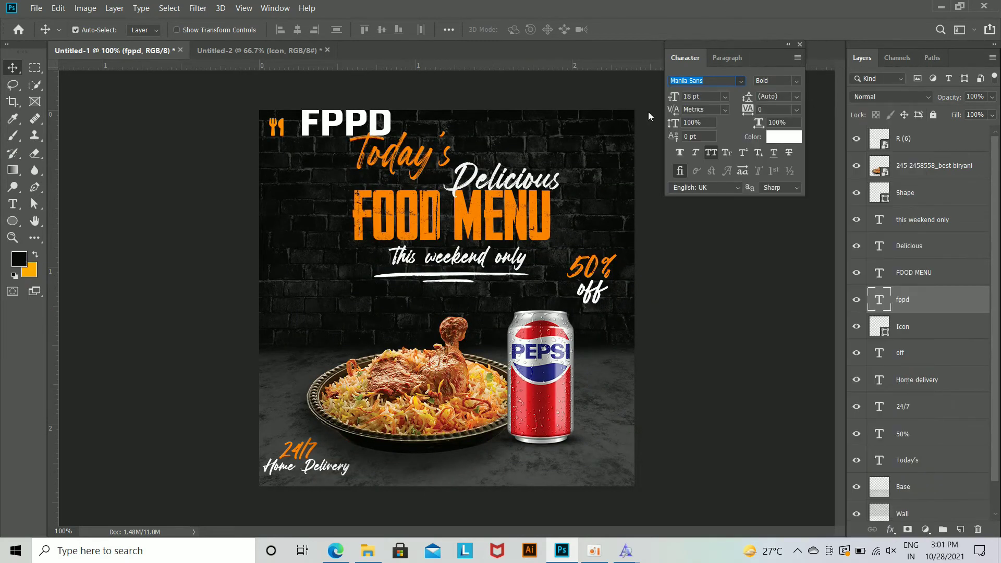
# Step: Correct the text beside the icon so that it reads FOOD
pyautogui.click(12, 204)
pyautogui.click(319, 125)
pyautogui.press('Delete')
pyautogui.press('Delete')
pyautogui.write('OO')
pyautogui.hotkey('ctrl', 'Return')
# Step: Scale the FOOD text down to about 3.67 pt and place it next to the upper half of the fork-and-knife icon
pyautogui.hotkey('ctrl', '+')
pyautogui.hotkey('ctrl', '+')
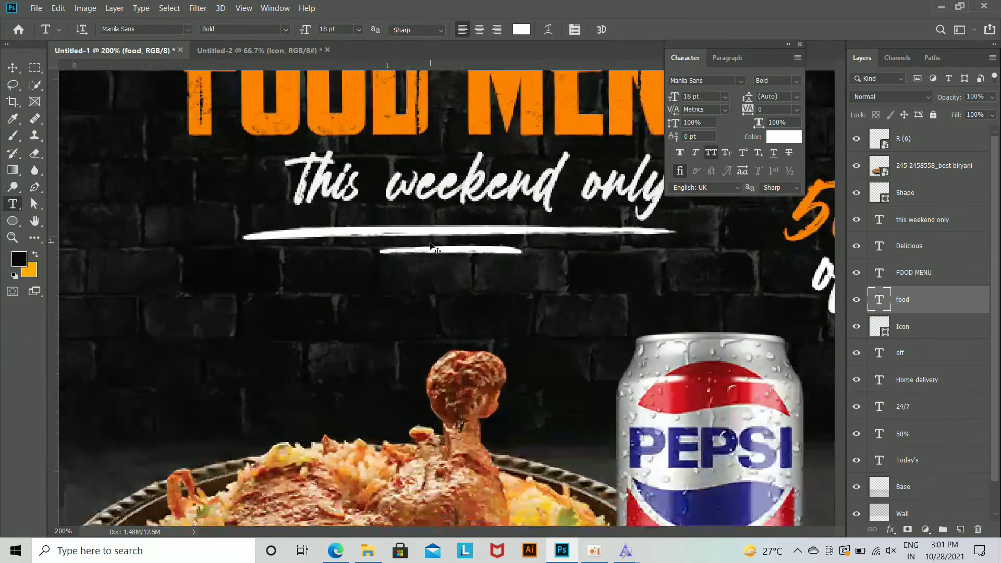
pyautogui.moveTo(311, 86); pyautogui.dragTo(535, 425)
pyautogui.hotkey('ctrl', 't')
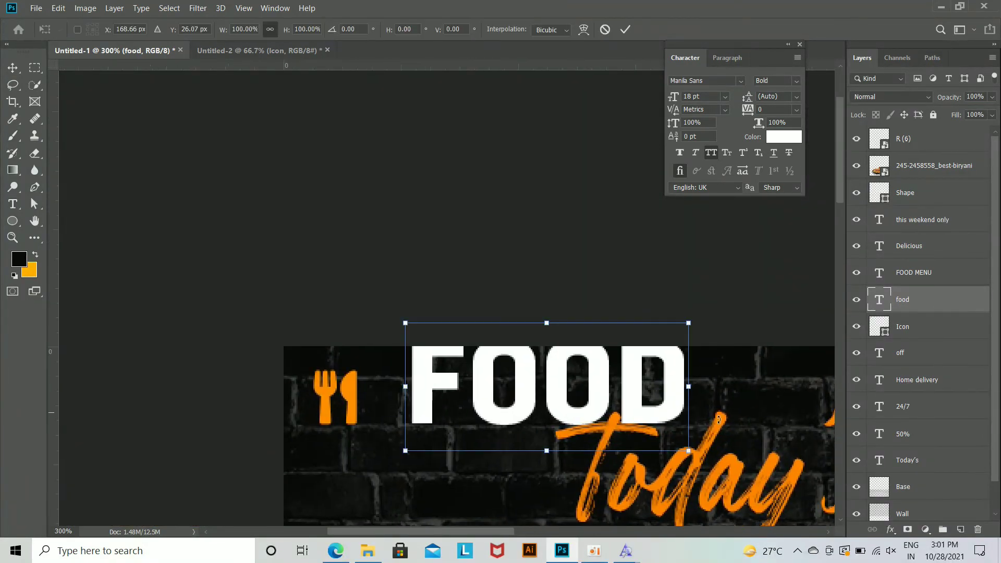
pyautogui.moveTo(687, 453); pyautogui.dragTo(429, 392)
pyautogui.press('Return')
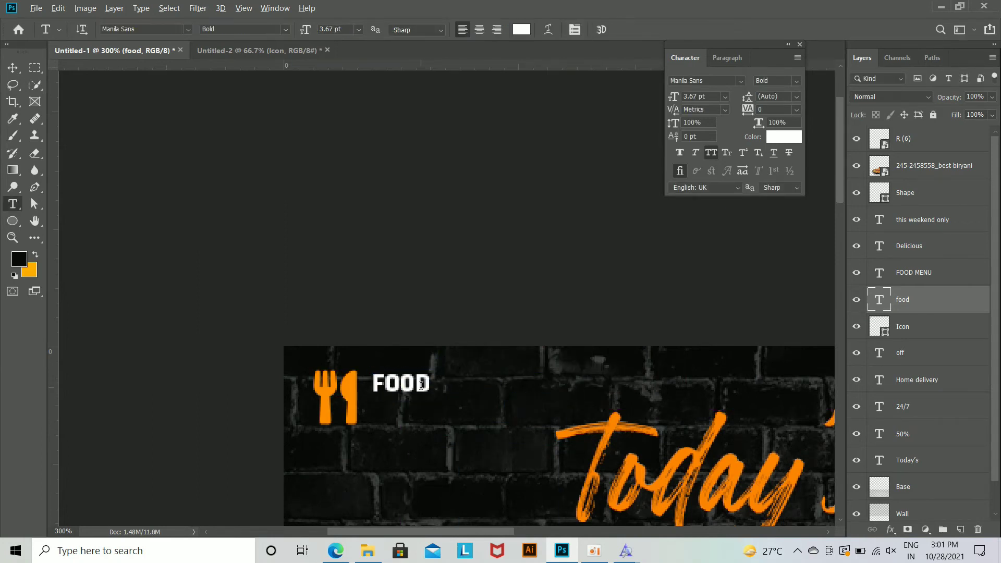
# Step: Duplicate the FOOD text directly beneath itself and change the copy to HERE
pyautogui.press('v')
pyautogui.moveTo(421, 395); pyautogui.dragTo(422, 408)
pyautogui.doubleClick(422, 408)
pyautogui.write('HERE')
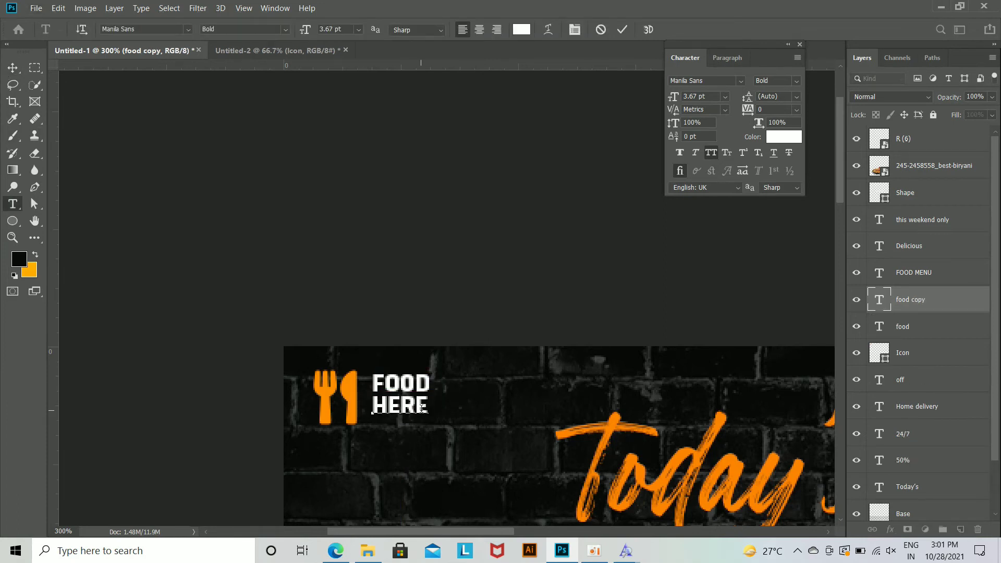
pyautogui.hotkey('ctrl', 'Return')
# Step: Draw a rounded rectangle about 188 by 36 px near the poster's lower-right corner
pyautogui.hotkey('ctrl', '-')
pyautogui.hotkey('ctrl', '-')
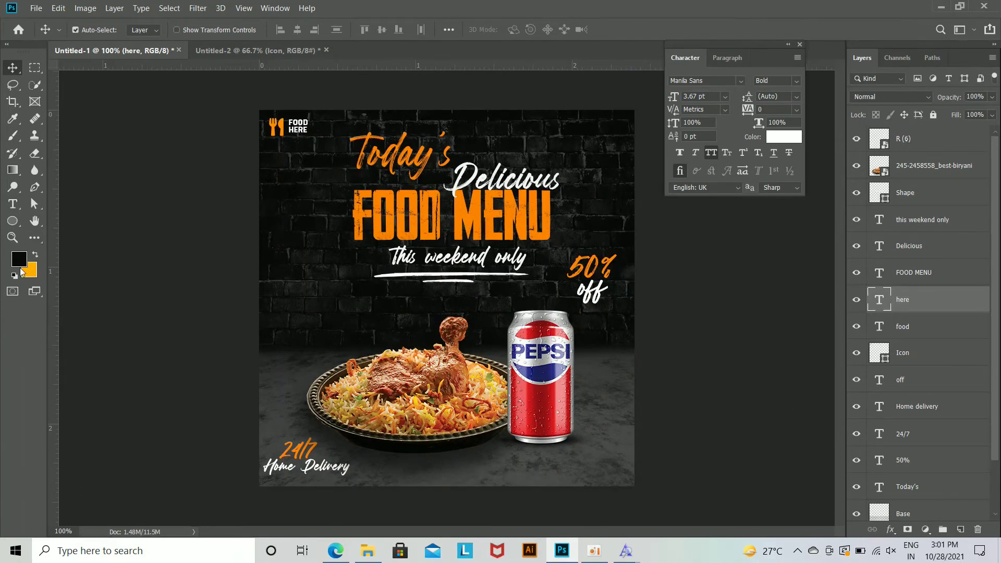
pyautogui.click(10, 218)
pyautogui.click(68, 233)
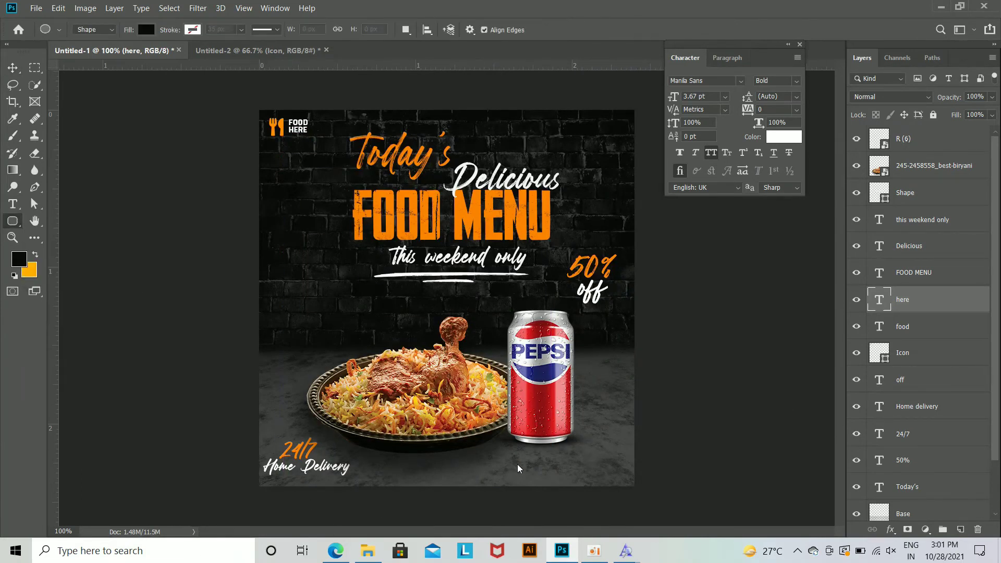
pyautogui.moveTo(520, 458); pyautogui.dragTo(618, 476)
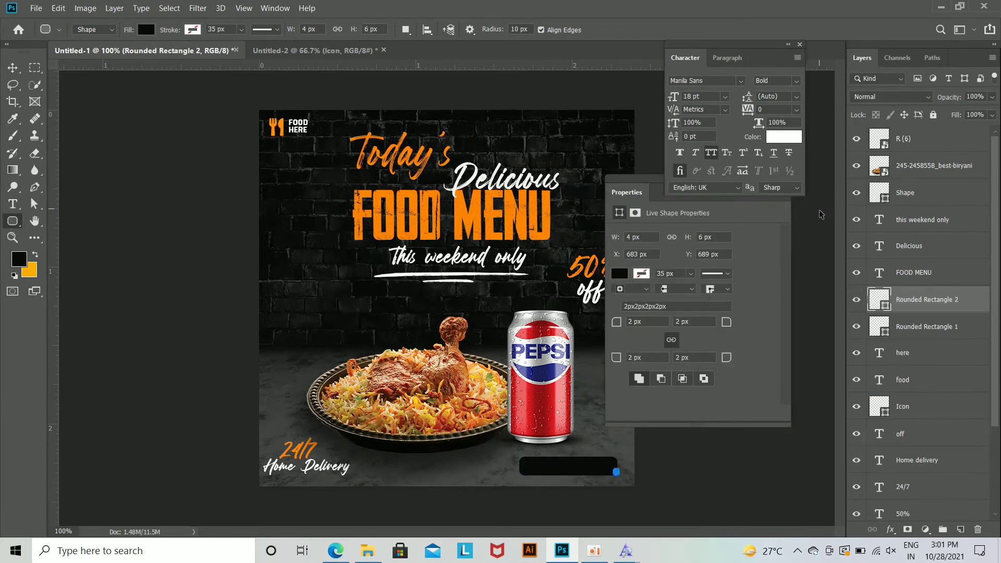
# Step: Fill the rounded rectangle with the orange of the poster lettering (RGB 255, 132, 0)
pyautogui.click(146, 29)
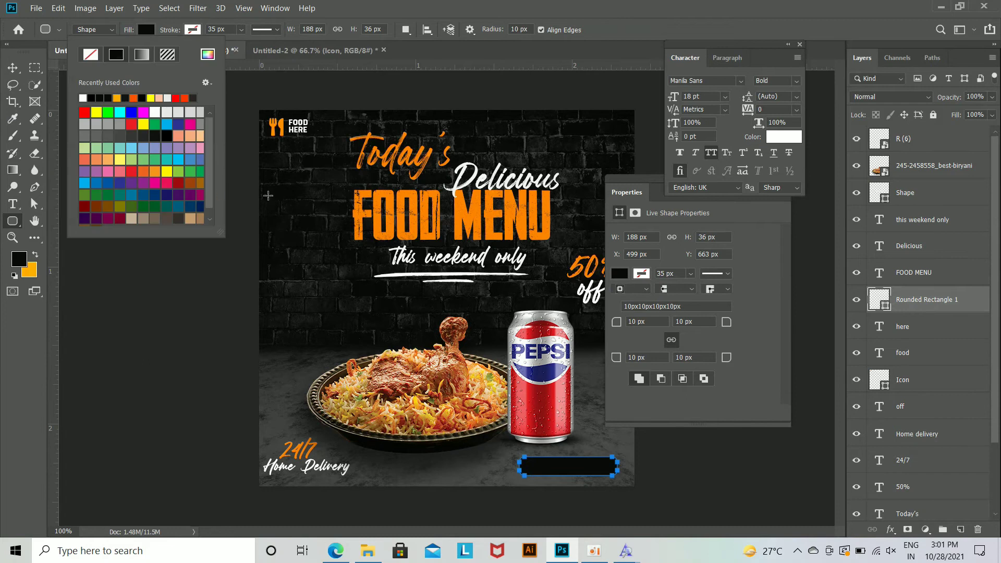
pyautogui.click(207, 55)
pyautogui.click(588, 267)
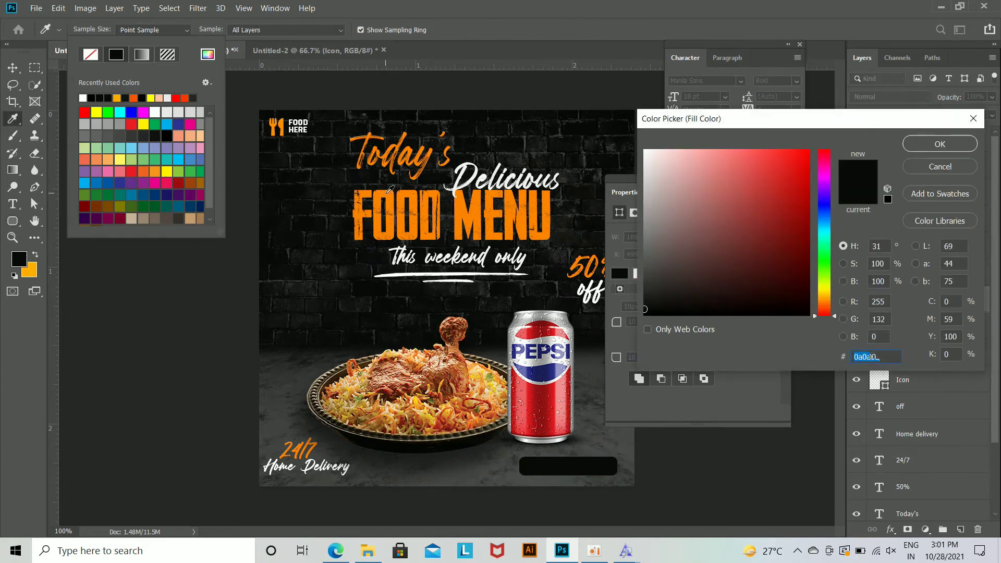
pyautogui.click(941, 145)
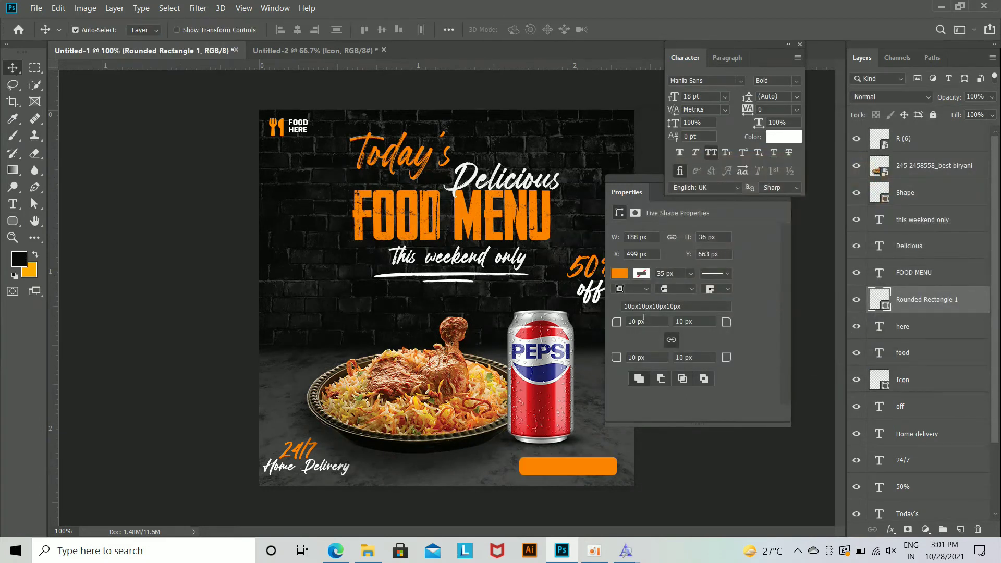
# Step: Set all four corner radii of the orange rectangle to 18 px and close its shape properties
pyautogui.moveTo(621, 322); pyautogui.dragTo(623, 324)
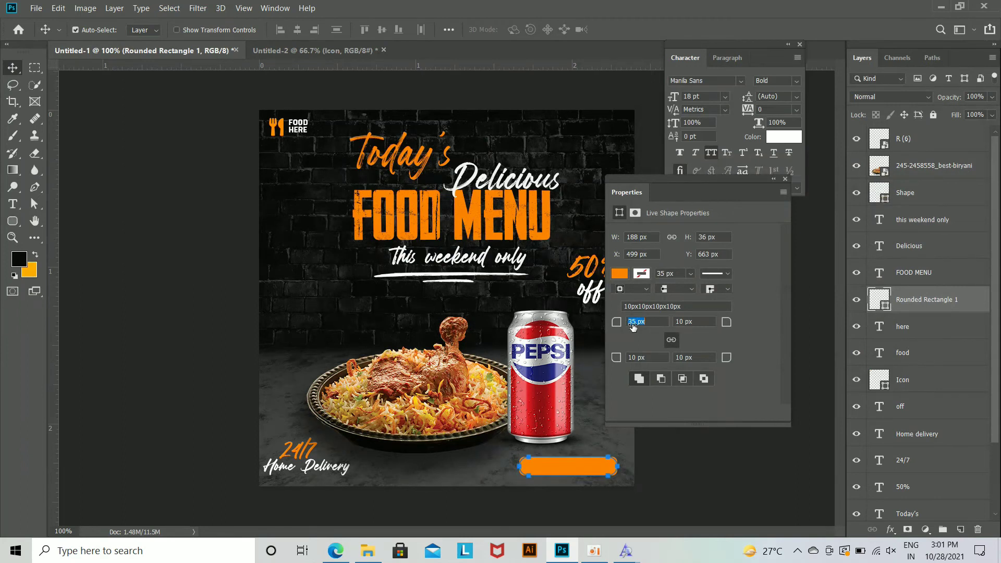
pyautogui.write('18')
pyautogui.press('Return')
pyautogui.moveTo(629, 179); pyautogui.dragTo(662, 207)
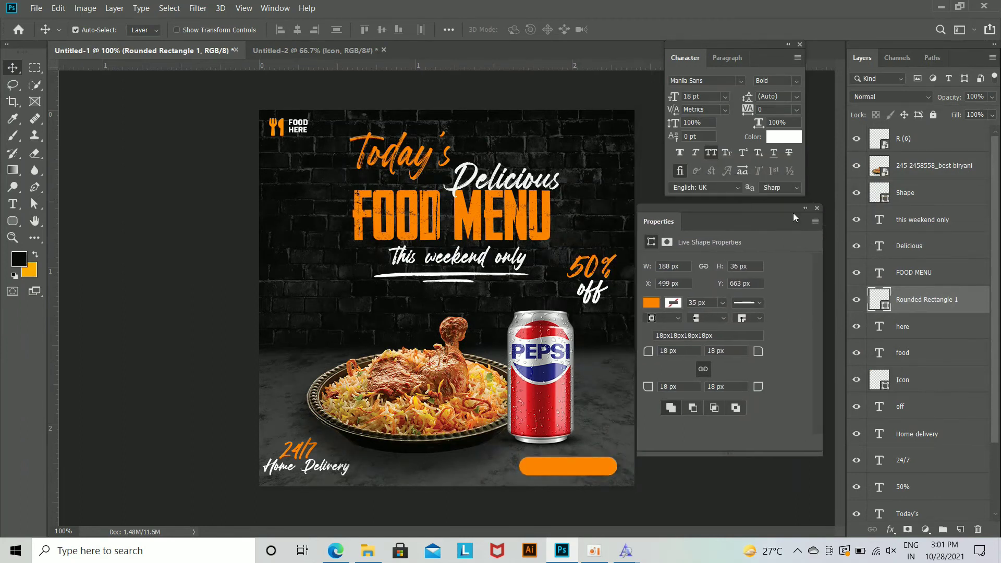
pyautogui.click(819, 209)
# Step: Scale the orange rounded rectangle down slightly and move it closer to the poster's lower-right corner
pyautogui.hotkey('ctrl', '+')
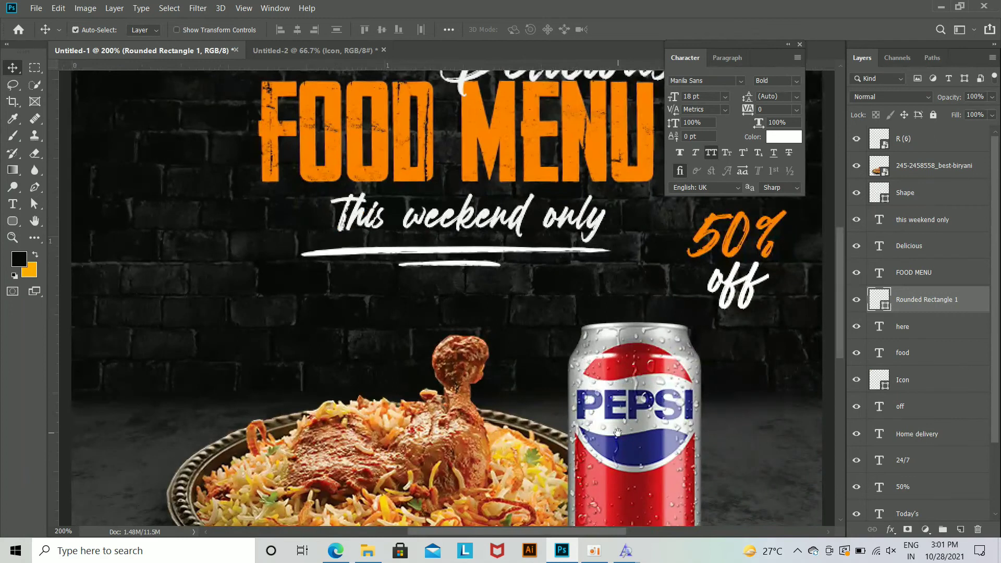
pyautogui.moveTo(629, 426); pyautogui.dragTo(514, 180)
pyautogui.moveTo(629, 384); pyautogui.dragTo(671, 397)
pyautogui.hotkey('ctrl', 't')
pyautogui.press('Return')
pyautogui.moveTo(255, 150); pyautogui.dragTo(278, 466)
pyautogui.moveTo(282, 104); pyautogui.dragTo(449, 385)
pyautogui.hotkey('ctrl', '-')
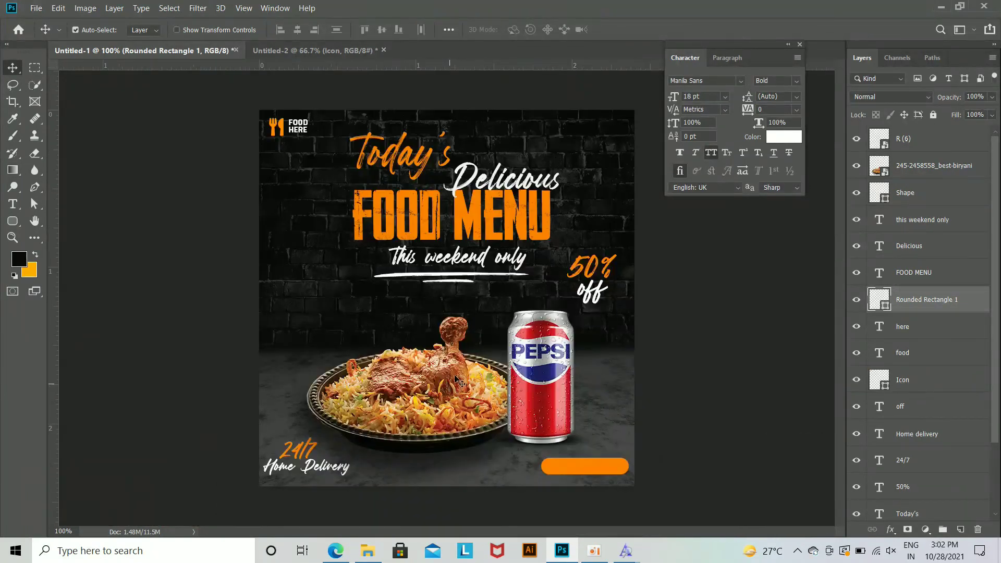
# Step: Duplicate the FOOD text, stack the copy above the Rounded Rectangle 1 layer and place it on the orange button
pyautogui.click(309, 132)
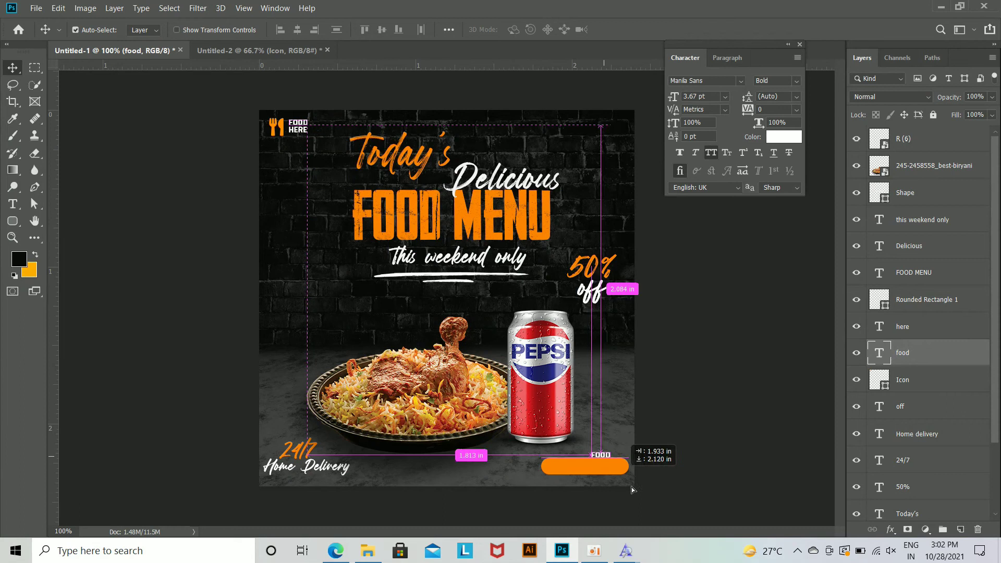
pyautogui.hotkey('ctrl', 'j')
pyautogui.moveTo(949, 357); pyautogui.dragTo(942, 314)
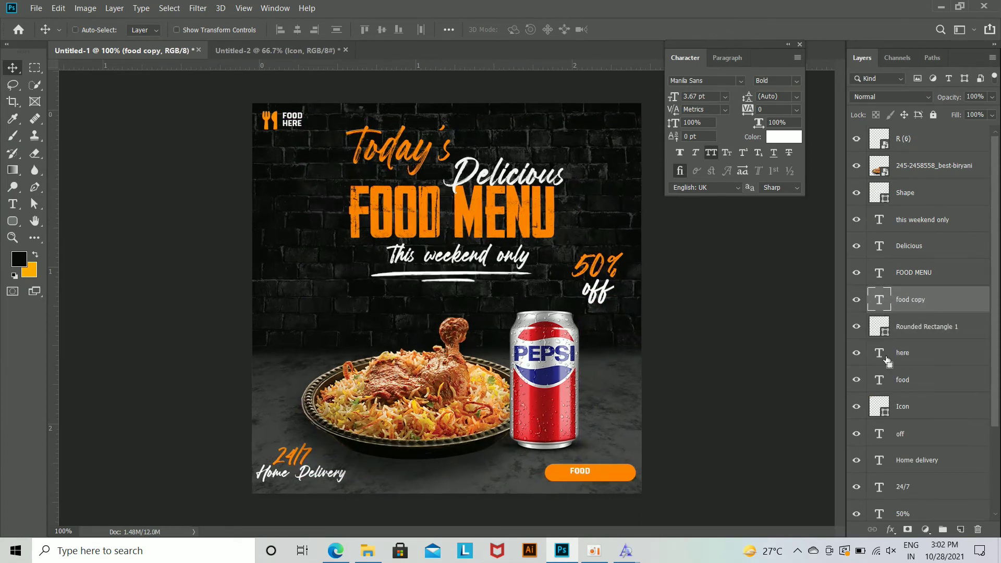
pyautogui.hotkey('ctrl', '+')
pyautogui.hotkey('ctrl', '+')
pyautogui.moveTo(640, 428); pyautogui.dragTo(438, 175)
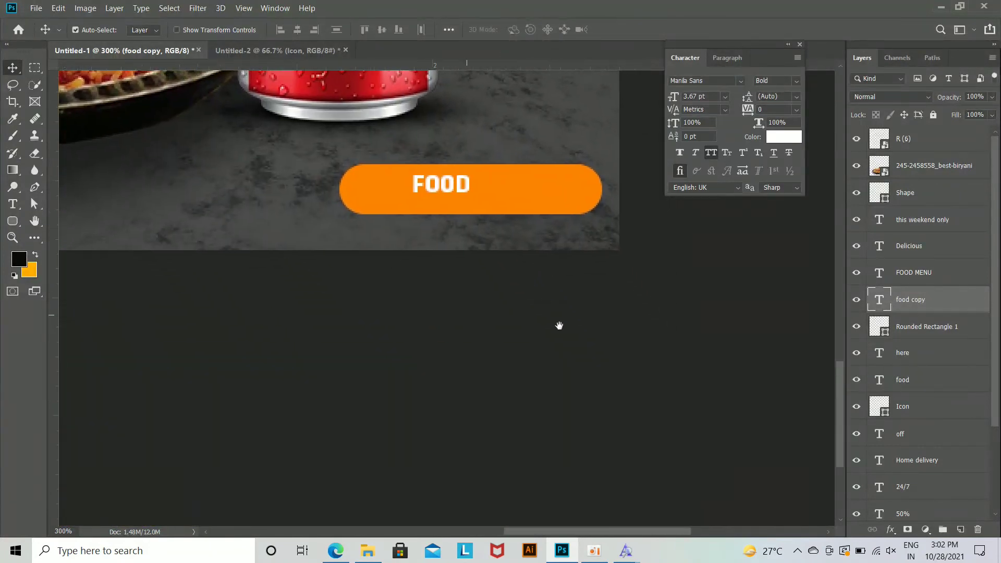
pyautogui.moveTo(498, 240); pyautogui.dragTo(472, 239)
# Step: Change the copied text on the orange button to ORDER NOW and adjust its placement
pyautogui.press('t')
pyautogui.doubleClick(469, 238)
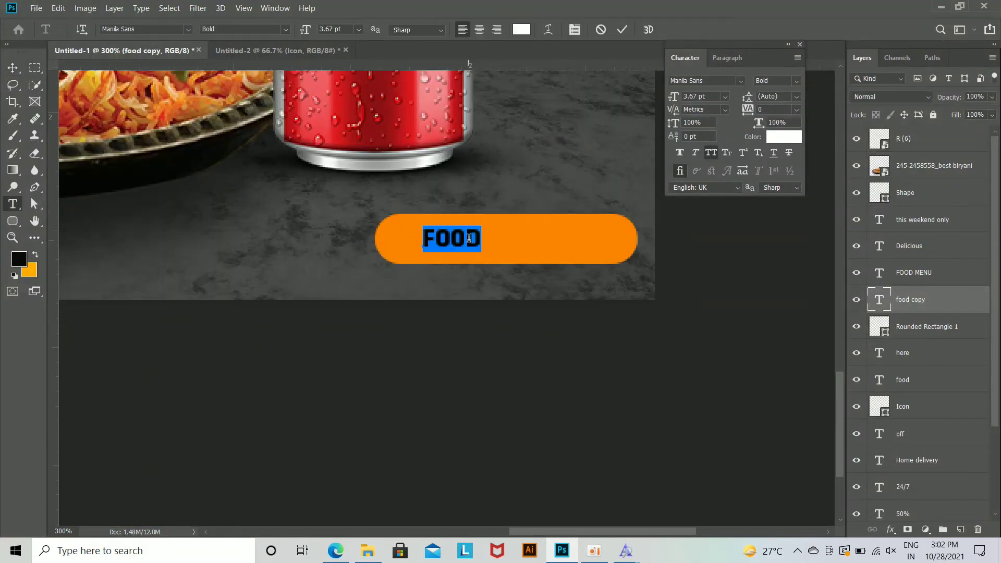
pyautogui.write('O')
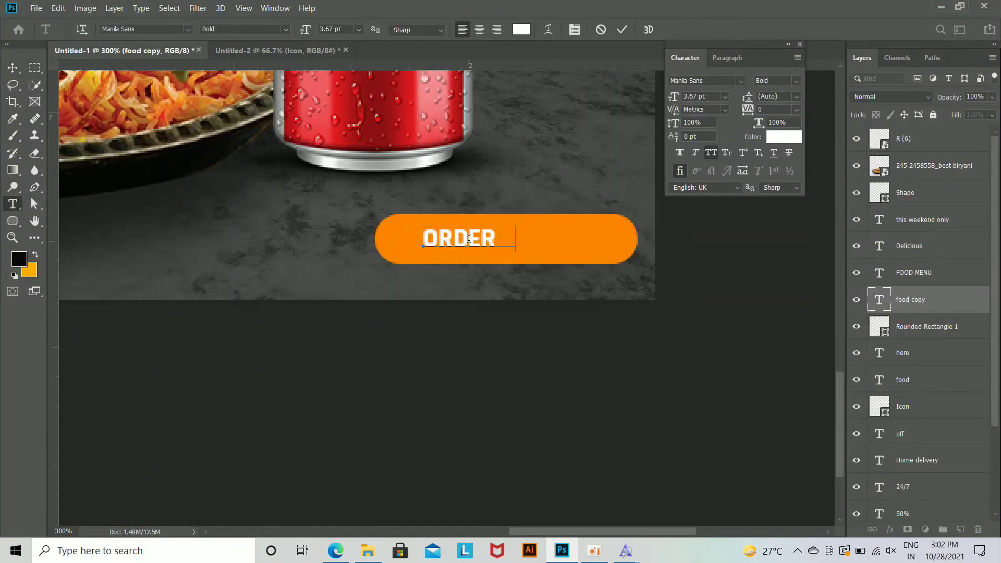
pyautogui.hotkey('ctrl', 'Return')
pyautogui.press('v')
pyautogui.moveTo(506, 240); pyautogui.dragTo(528, 242)
pyautogui.hotkey('ctrl', 't')
pyautogui.press('Return')
# Step: Shrink the orange rounded rectangle to fit closely around the ORDER NOW text
pyautogui.click(426, 238)
pyautogui.hotkey('ctrl', 't')
pyautogui.moveTo(638, 262); pyautogui.dragTo(602, 254)
pyautogui.press('Return')
pyautogui.hotkey('ctrl', '-')
pyautogui.hotkey('ctrl', '-')
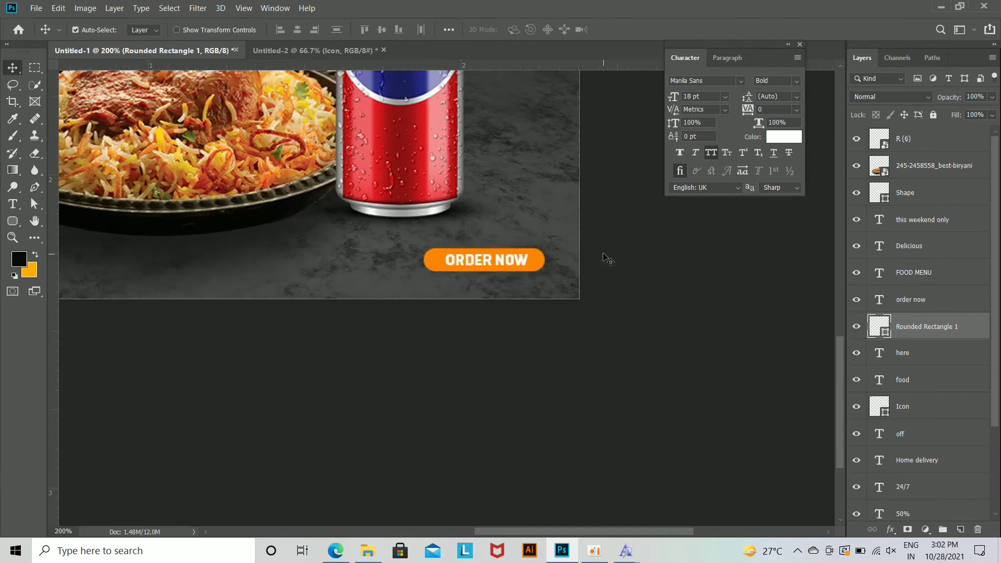
pyautogui.click(19, 207)
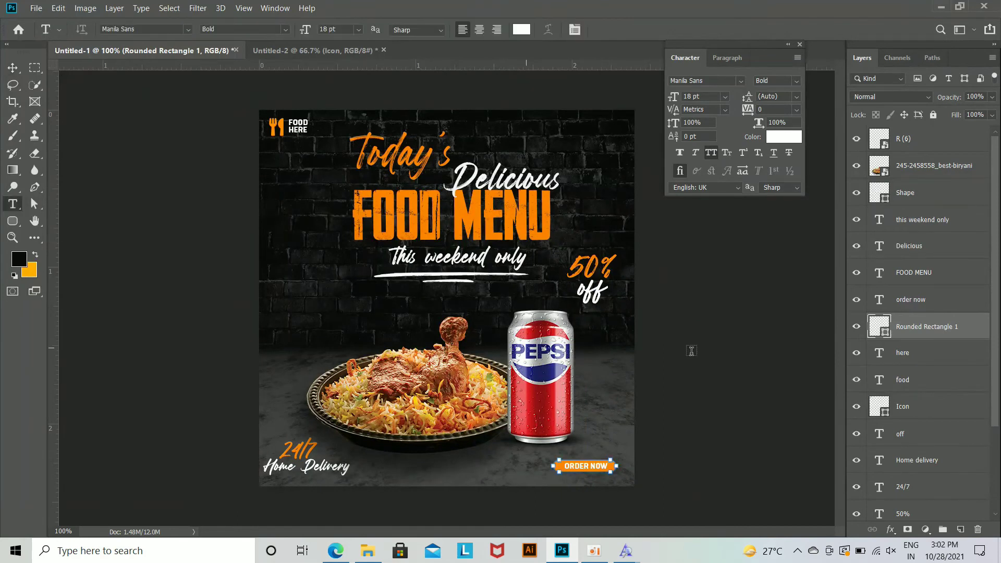
pyautogui.click(922, 277)
pyautogui.click(395, 468)
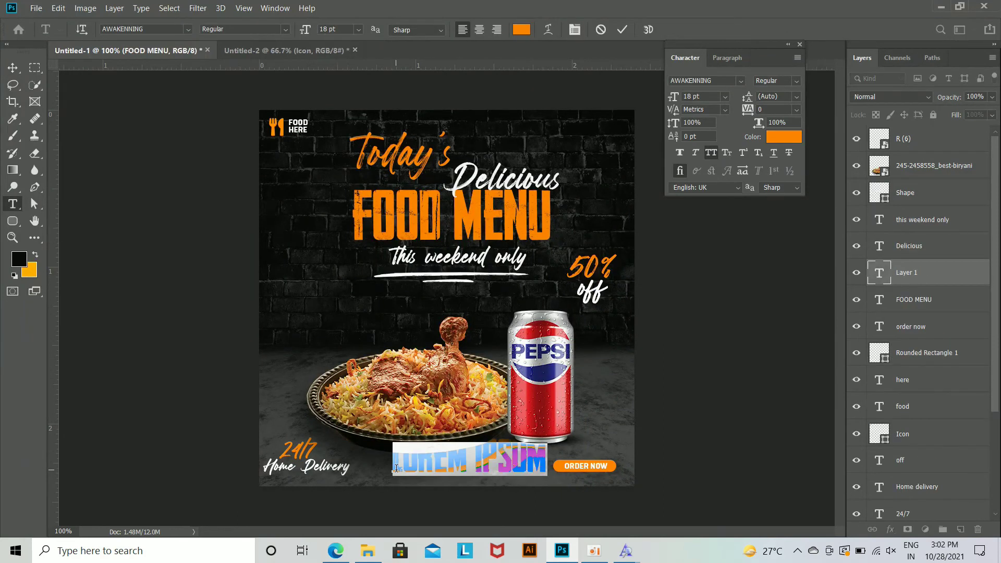
pyautogui.write('ww')
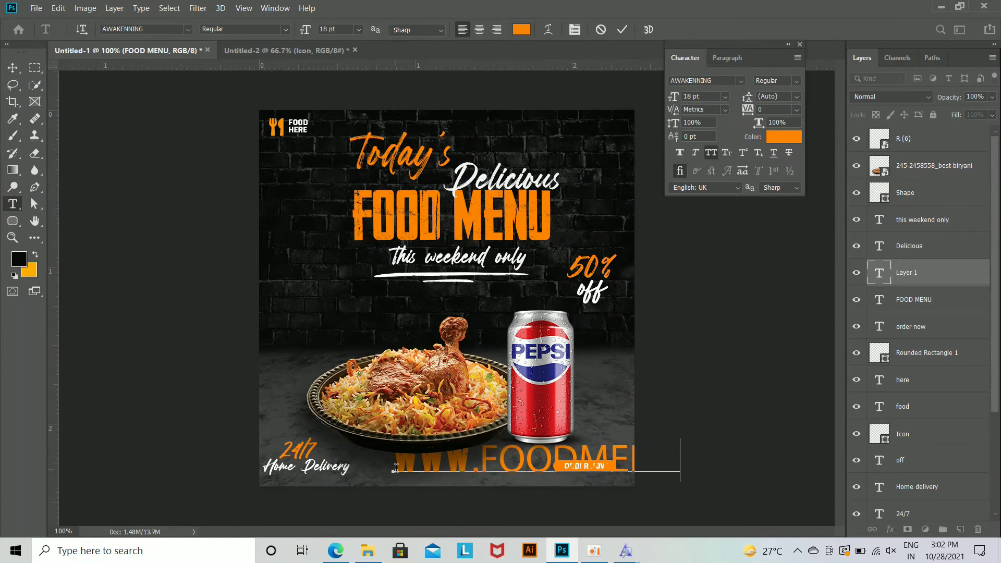
pyautogui.hotkey('ctrl', 'Return')
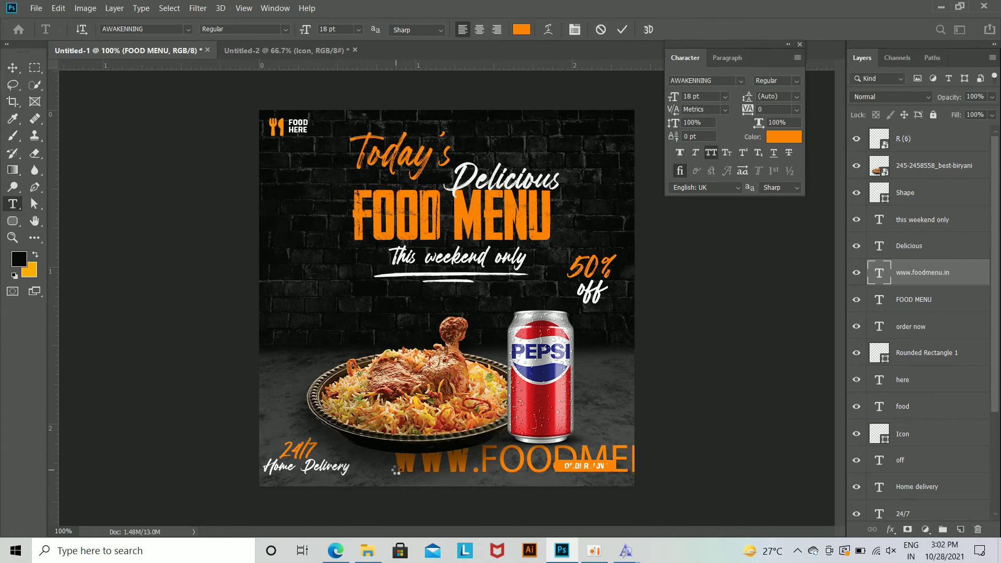
pyautogui.hotkey('ctrl', 't')
pyautogui.moveTo(720, 473); pyautogui.dragTo(458, 64)
pyautogui.press('Return')
pyautogui.hotkey('ctrl', '+')
pyautogui.hotkey('ctrl', '+')
pyautogui.click(779, 137)
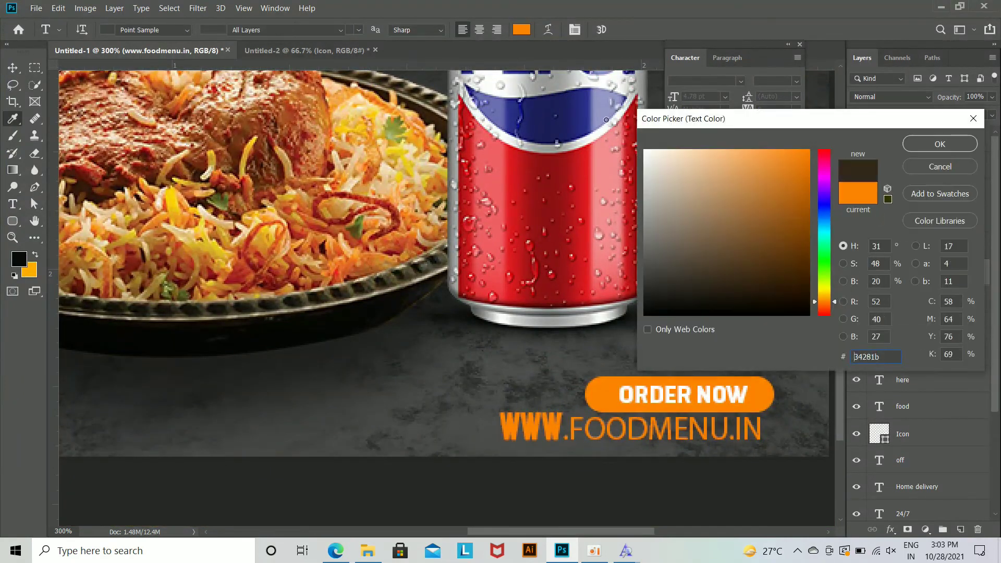
pyautogui.write('ffffff')
pyautogui.click(928, 146)
pyautogui.click(741, 81)
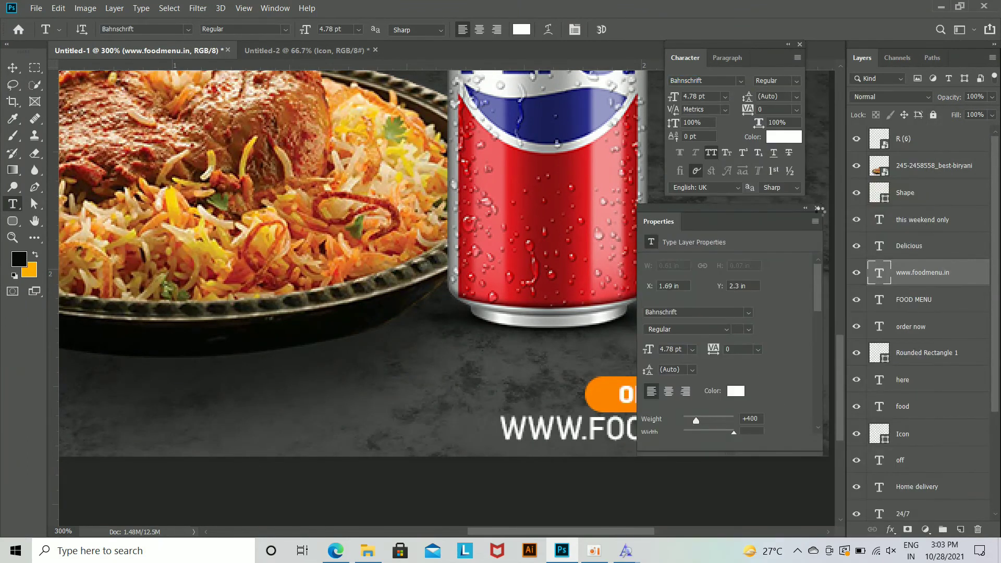
pyautogui.click(817, 208)
# Step: Scale the web address to about 51% and position it beneath the ORDER NOW button
pyautogui.hotkey('ctrl', 't')
pyautogui.moveTo(798, 438); pyautogui.dragTo(735, 427)
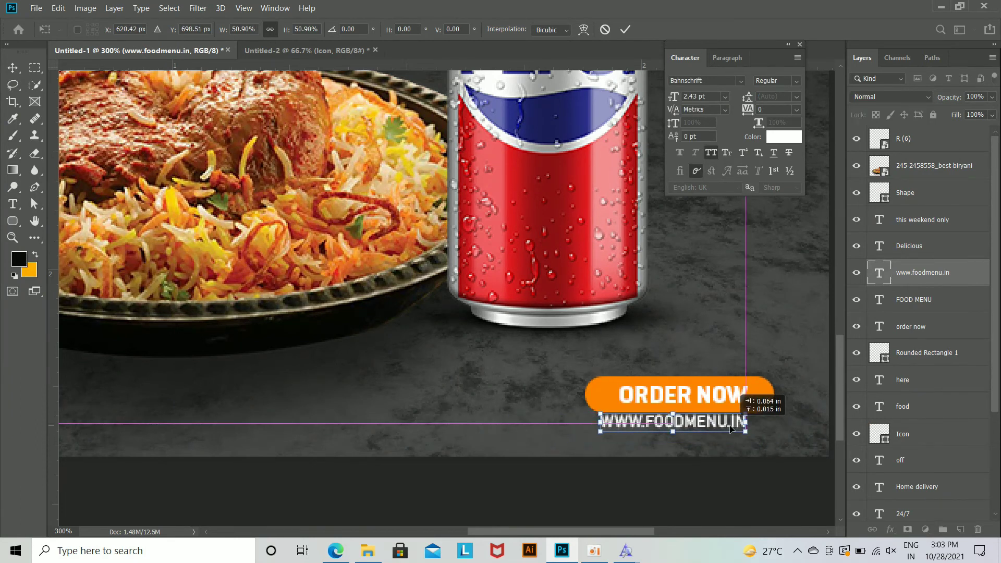
pyautogui.press('Return')
# Step: Set the web address's tracking to 320 and centre it under the ORDER NOW button
pyautogui.moveTo(755, 114); pyautogui.dragTo(761, 110)
pyautogui.keyDown('ctrl'); pyautogui.click(798, 439); pyautogui.keyUp('ctrl')
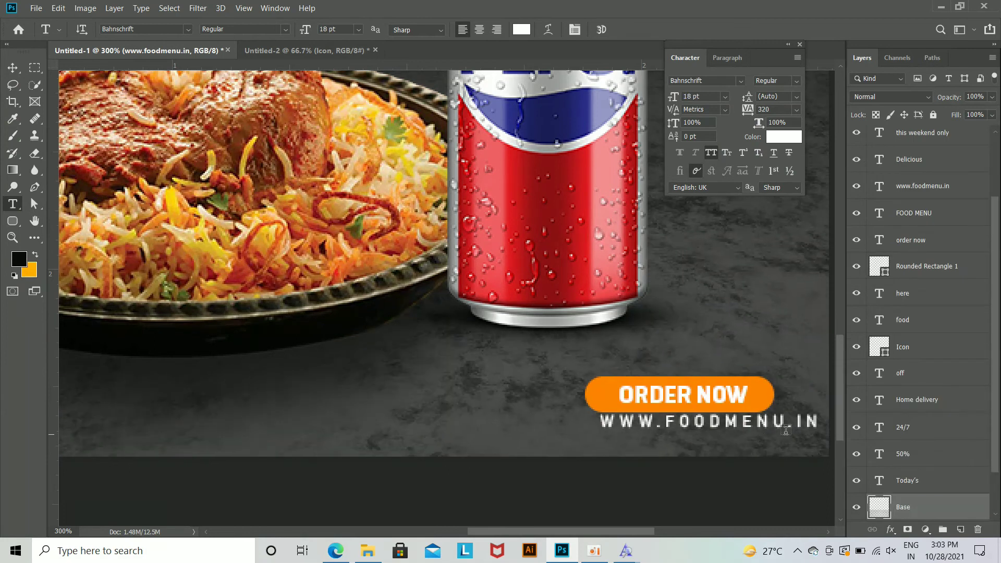
pyautogui.keyDown('ctrl'); pyautogui.click(781, 428); pyautogui.keyUp('ctrl')
pyautogui.moveTo(781, 428); pyautogui.dragTo(753, 427)
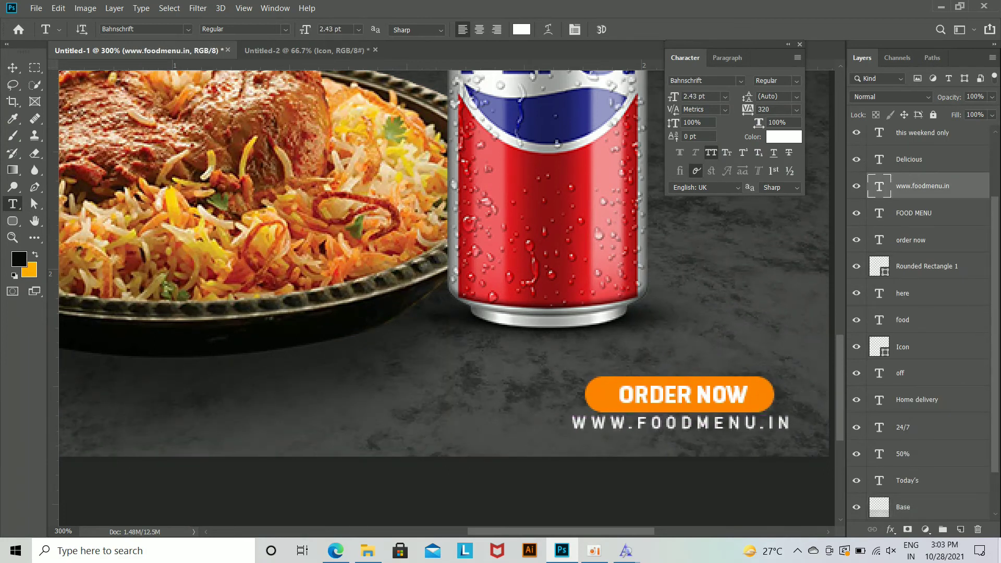
pyautogui.hotkey('ctrl', '1')
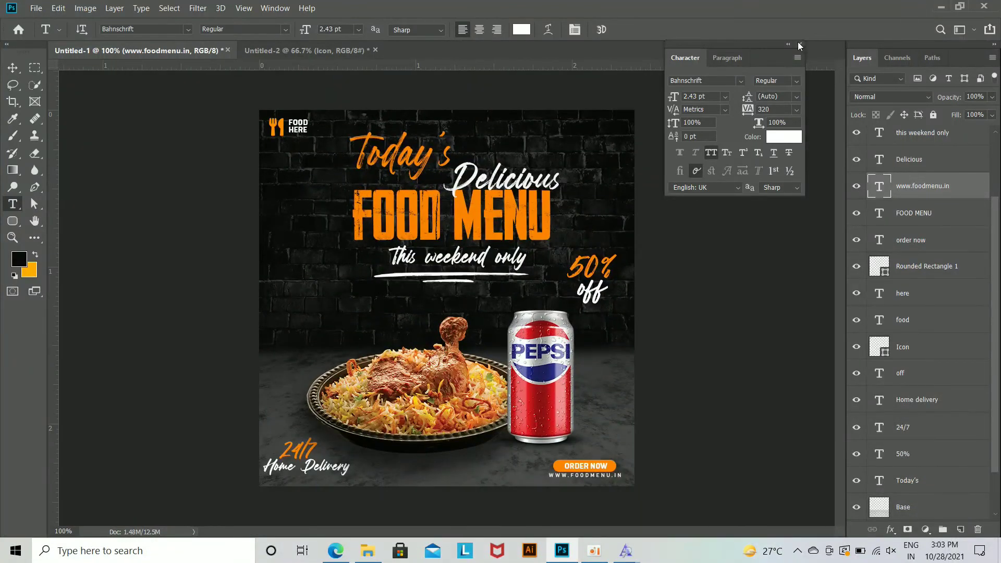
pyautogui.click(799, 44)
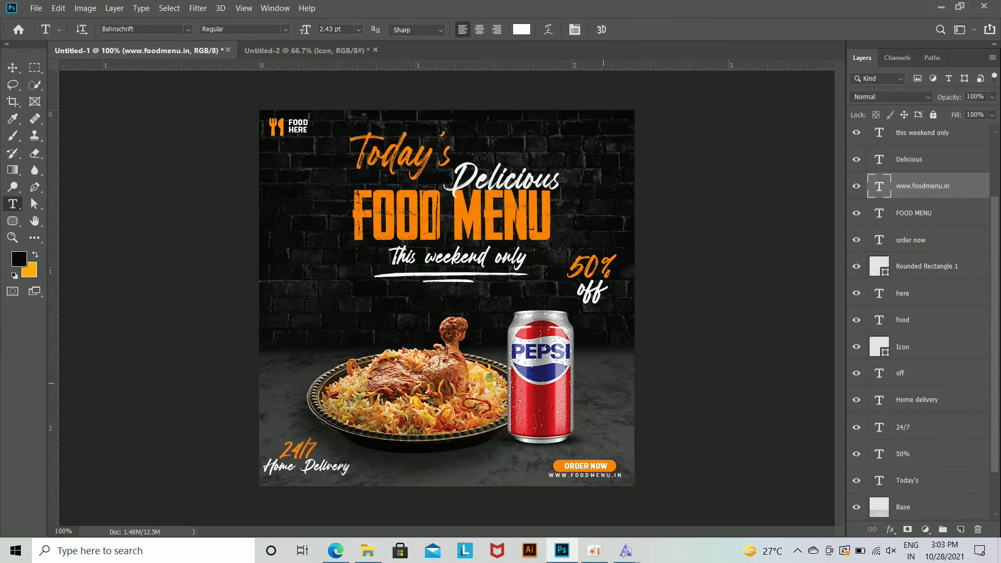
# Step: Place the snacks_hotwings_snackbox image from File Explorer into the poster
pyautogui.hotkey('ctrl', '+')
pyautogui.hotkey('ctrl', '-')
pyautogui.click(368, 551)
pyautogui.moveTo(808, 130); pyautogui.dragTo(400, 402)
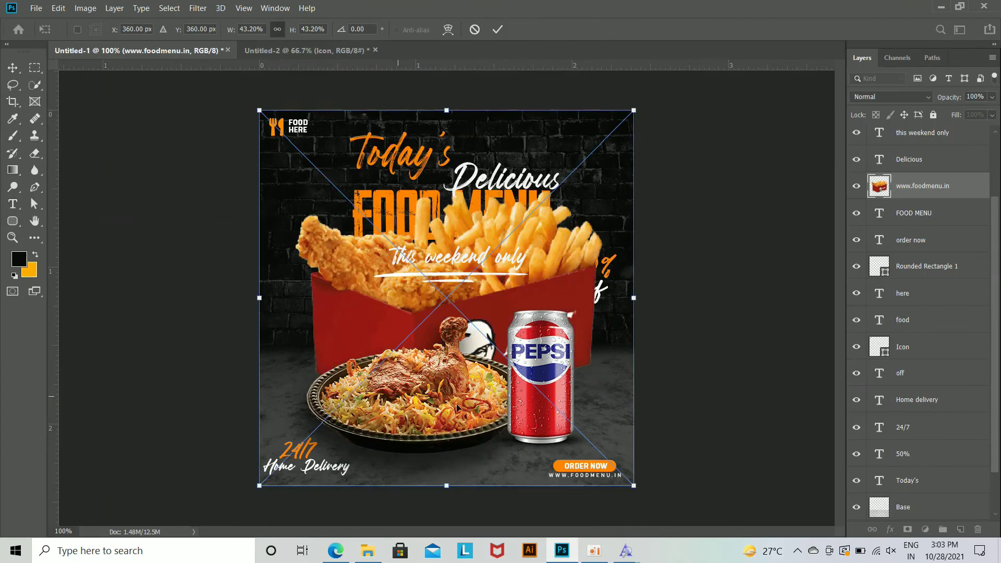
# Step: Scale the snack box image to about 19.7% and position it behind the biryani plate, next to the Pepsi can
pyautogui.moveTo(635, 486); pyautogui.dragTo(525, 407)
pyautogui.moveTo(489, 326); pyautogui.dragTo(485, 372)
pyautogui.moveTo(536, 439); pyautogui.dragTo(529, 432)
pyautogui.moveTo(495, 388); pyautogui.dragTo(486, 391)
pyautogui.press('t')
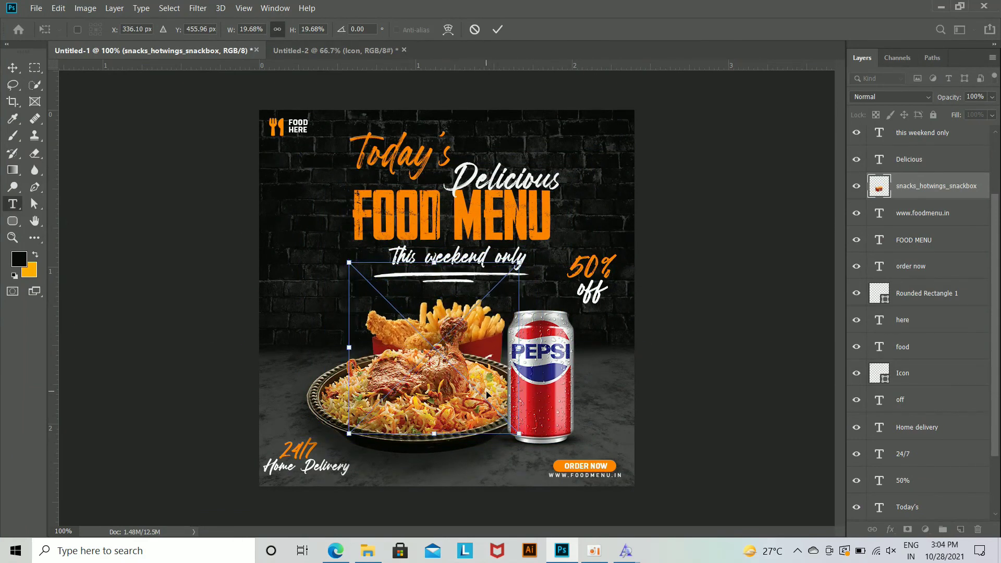
pyautogui.moveTo(421, 304); pyautogui.dragTo(387, 304)
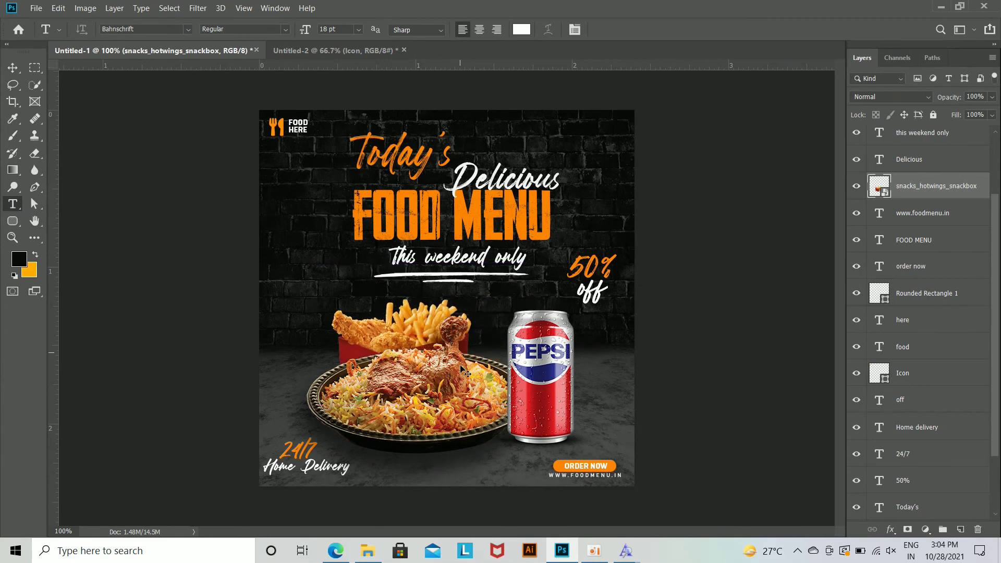
pyautogui.hotkey('ctrl', 'z')
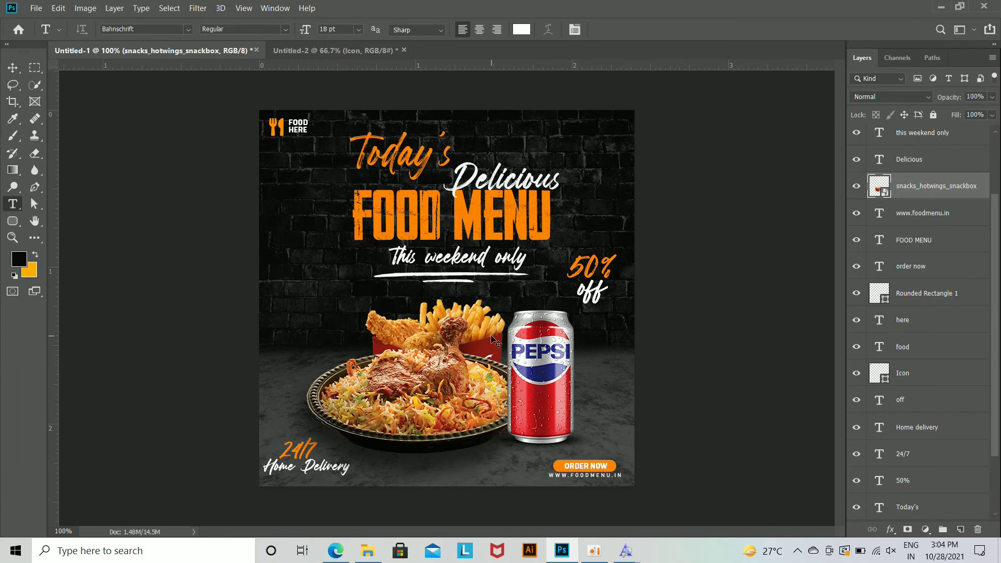
# Step: Draw a rounded rectangle about 691 × 686 px over the poster and move its layer to the top of the stack
pyautogui.click(13, 220)
pyautogui.moveTo(263, 120); pyautogui.dragTo(623, 477)
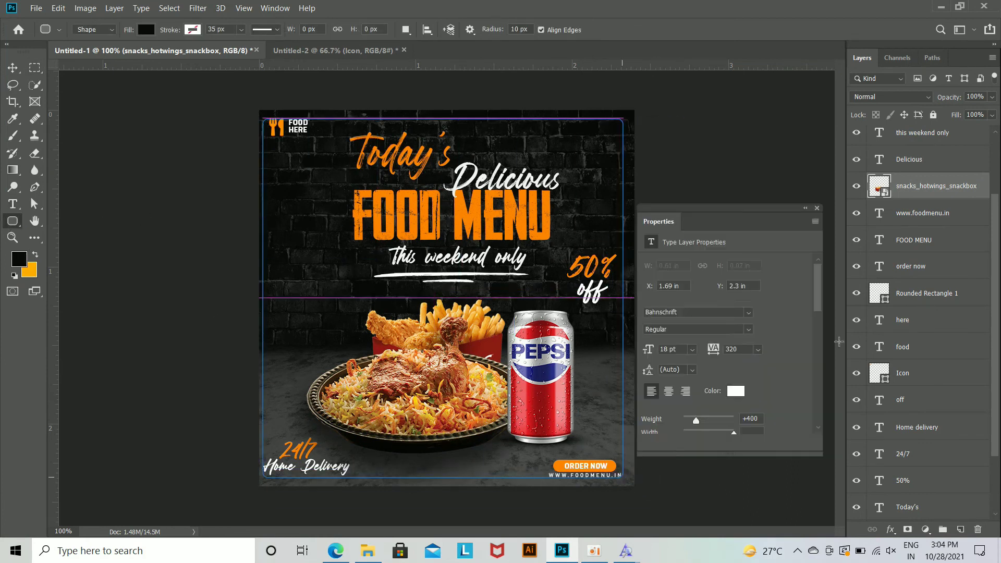
pyautogui.click(817, 208)
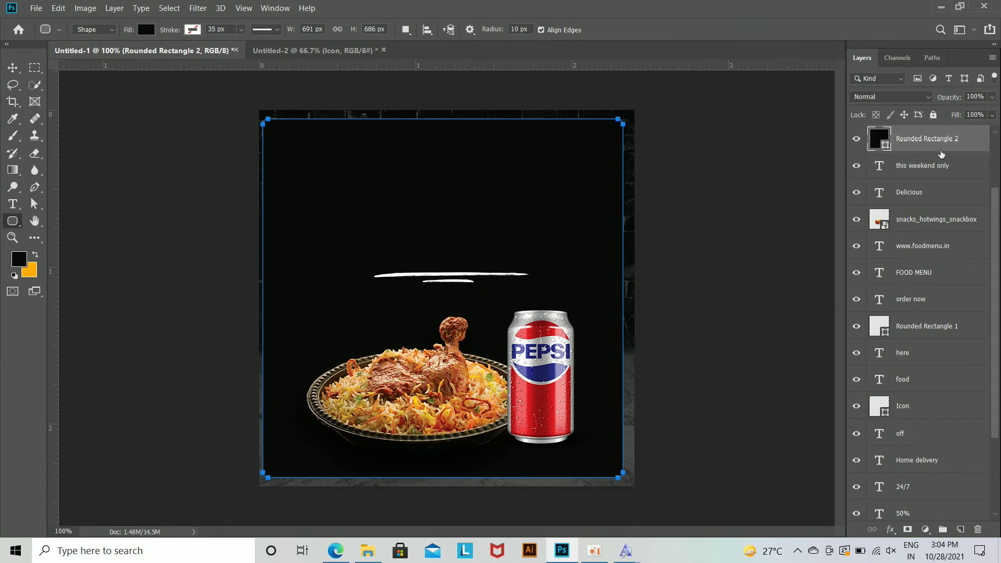
pyautogui.scroll(2, 942, 155)
pyautogui.moveTo(969, 224); pyautogui.dragTo(938, 140)
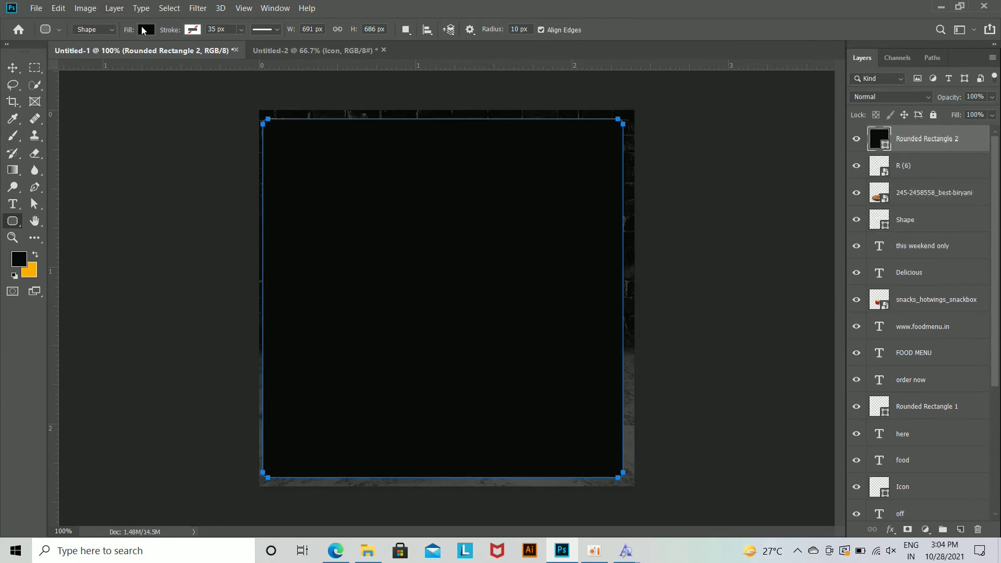
# Step: Remove the large rounded rectangle's fill and give it an orange 2 px stroke
pyautogui.click(142, 29)
pyautogui.click(89, 54)
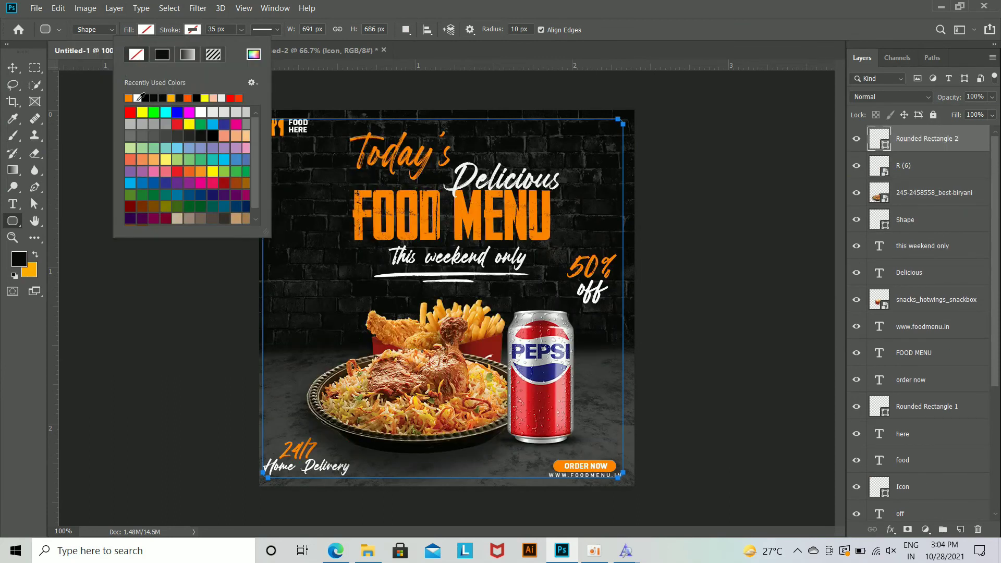
pyautogui.click(134, 97)
pyautogui.click(12, 68)
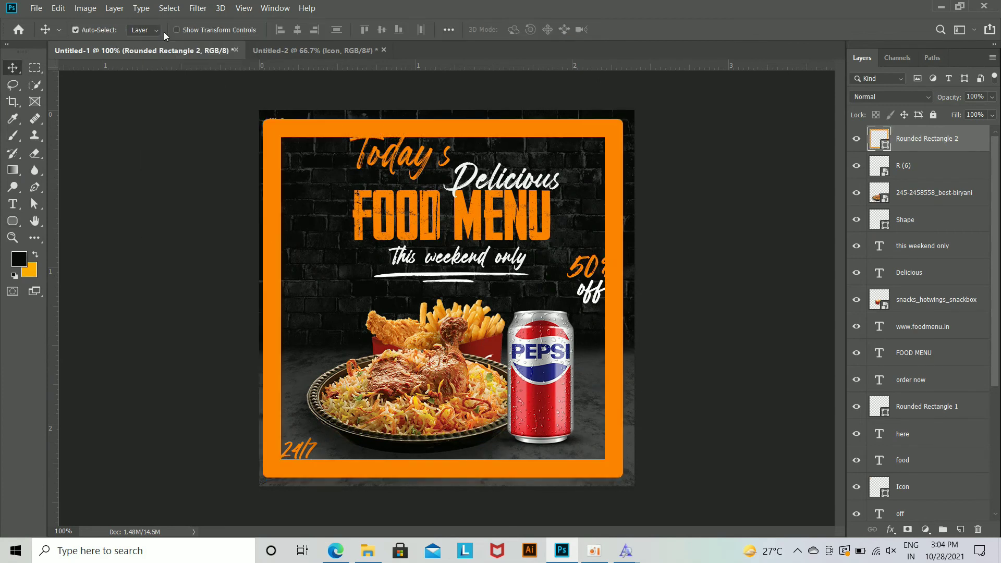
pyautogui.click(19, 223)
pyautogui.click(219, 29)
pyautogui.write('2')
pyautogui.press('Return')
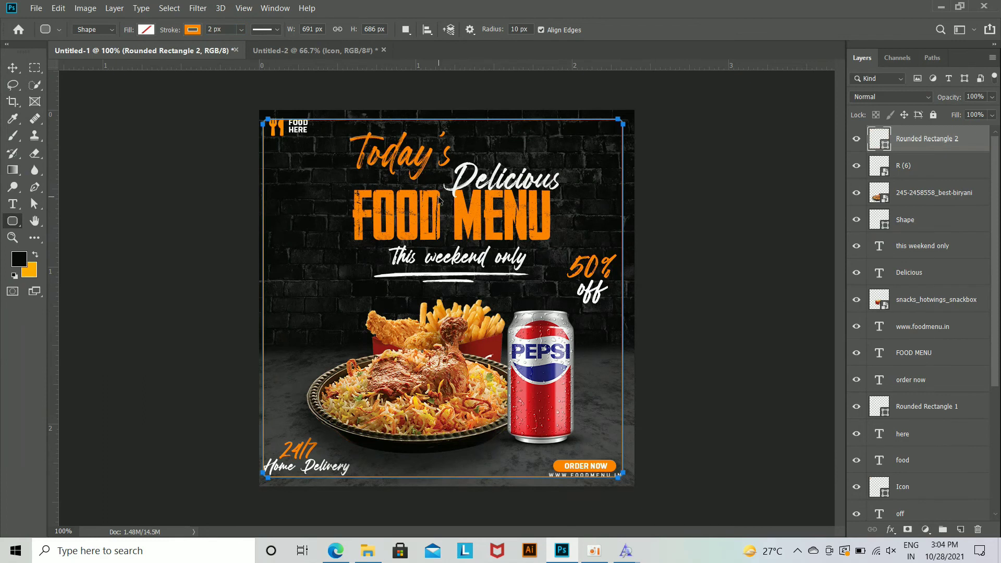
# Step: Undo the stroke settings of the large rounded rectangle
pyautogui.hotkey('ctrl', '5')
pyautogui.hotkey('ctrl', 'z')
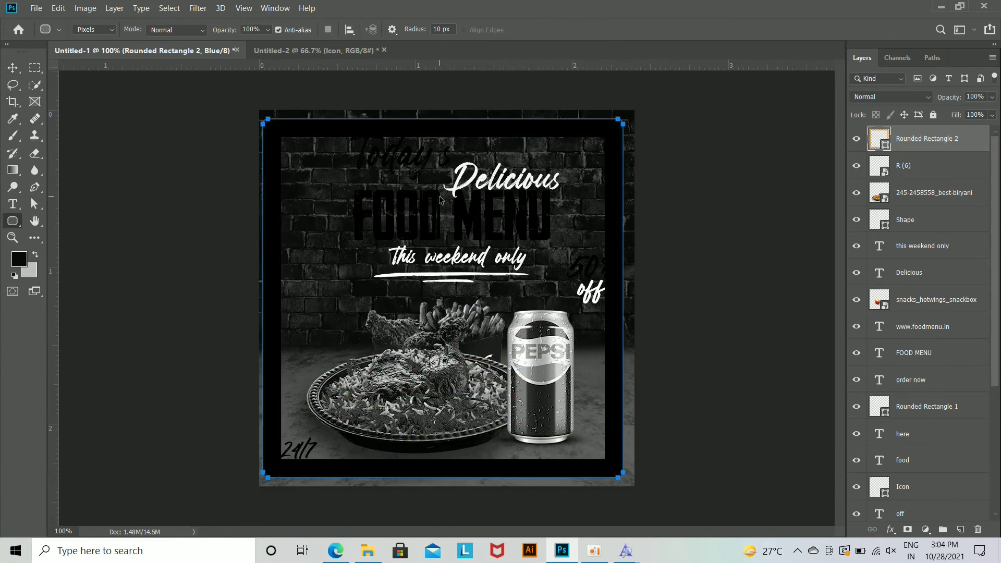
pyautogui.hotkey('ctrl', 'z')
pyautogui.hotkey('ctrl', 'z')
pyautogui.hotkey('ctrl', 'z')
pyautogui.click(18, 224)
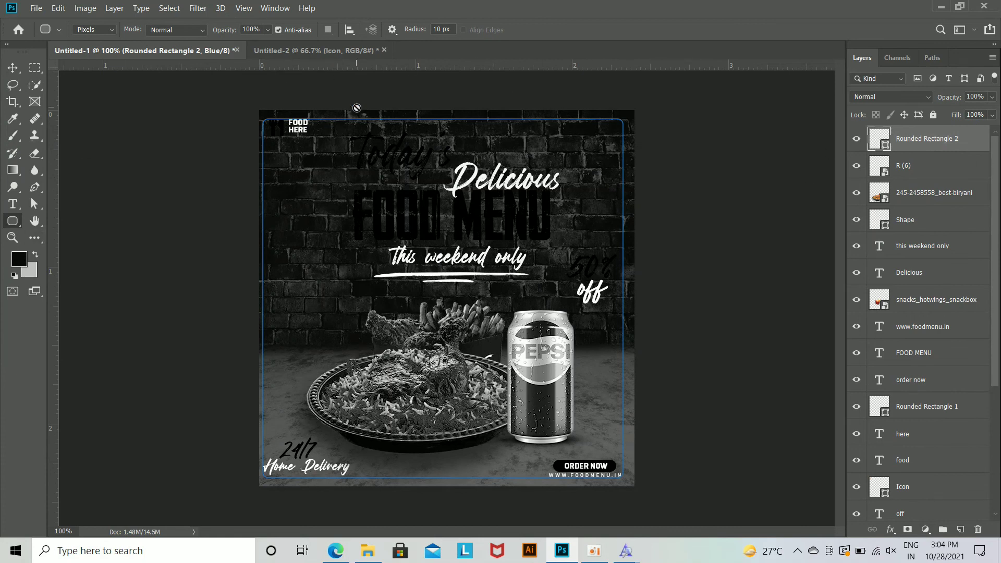
pyautogui.click(13, 68)
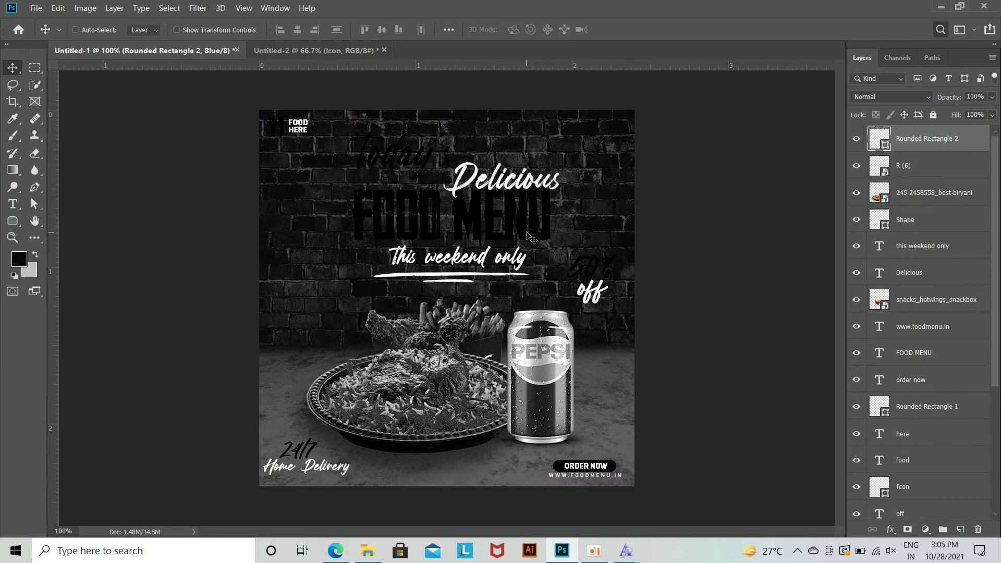
pyautogui.hotkey('ctrl', 'f')
pyautogui.click(197, 214)
pyautogui.click(514, 216)
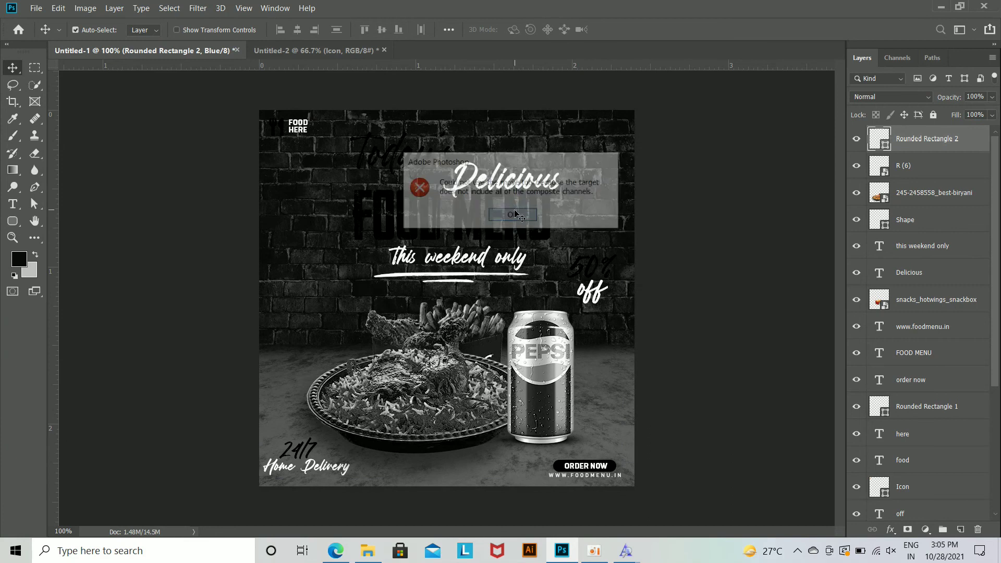
pyautogui.hotkey('ctrl', 'w')
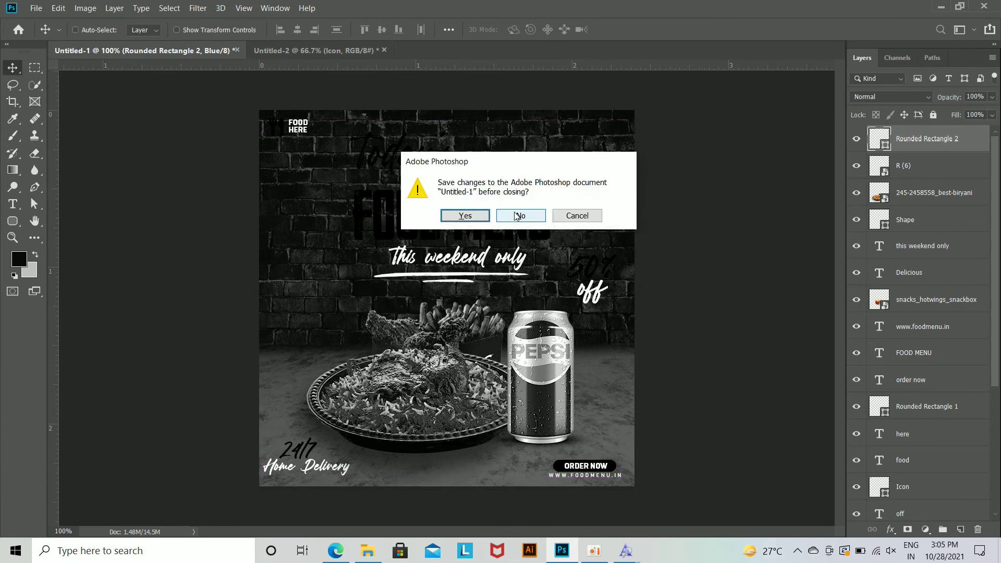
pyautogui.click(578, 217)
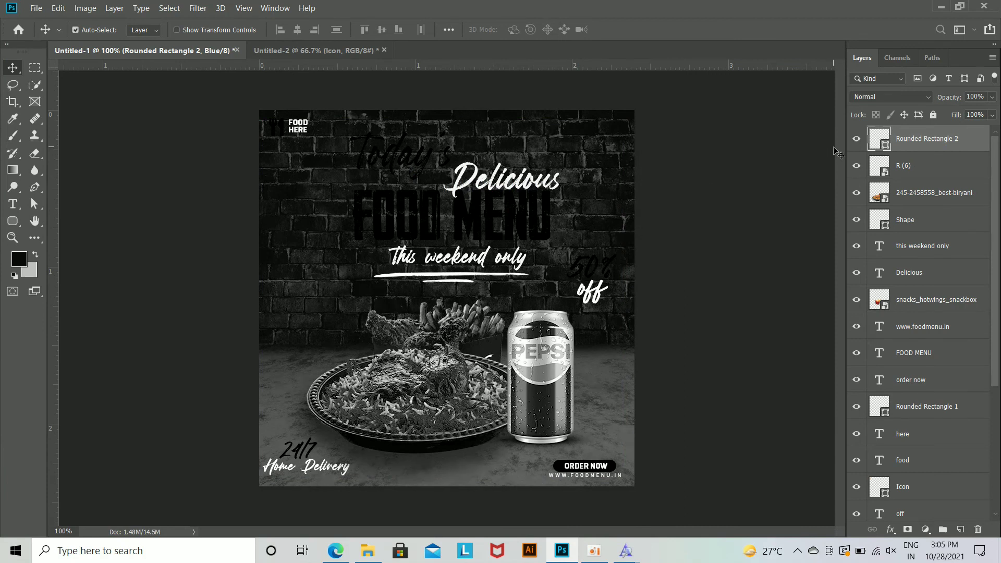
# Step: Undo the first large rounded rectangle and draw a new one about 702 × 707 px over the poster
pyautogui.hotkey('ctrl', 'z')
pyautogui.click(13, 221)
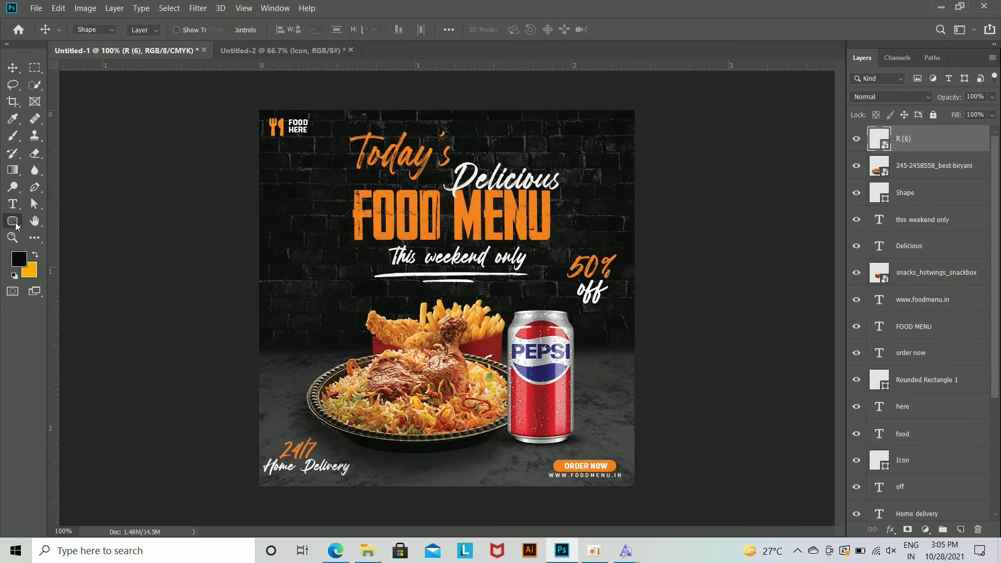
pyautogui.click(78, 232)
pyautogui.moveTo(267, 114); pyautogui.dragTo(631, 483)
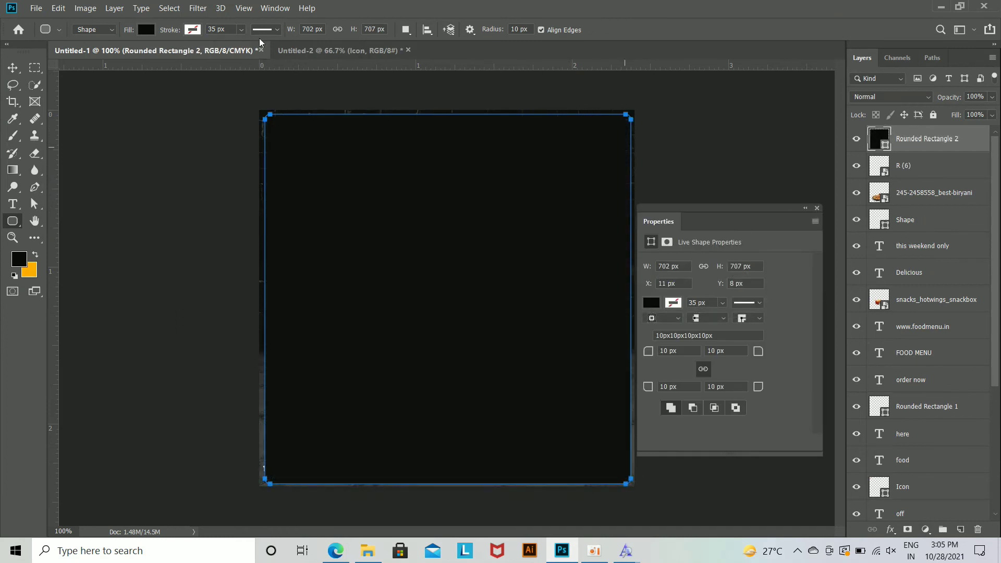
pyautogui.click(818, 208)
# Step: Remove the new rounded rectangle's fill and give it an orange 3 px stroke as a thin frame
pyautogui.click(146, 29)
pyautogui.click(85, 80)
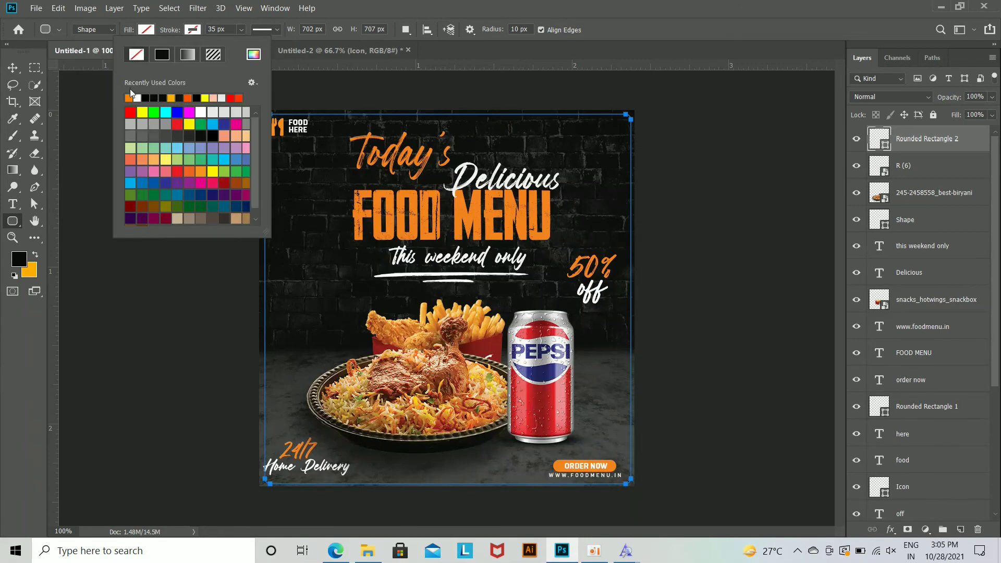
pyautogui.click(130, 88)
pyautogui.click(229, 29)
pyautogui.write('3')
pyautogui.press('Return')
pyautogui.click(16, 67)
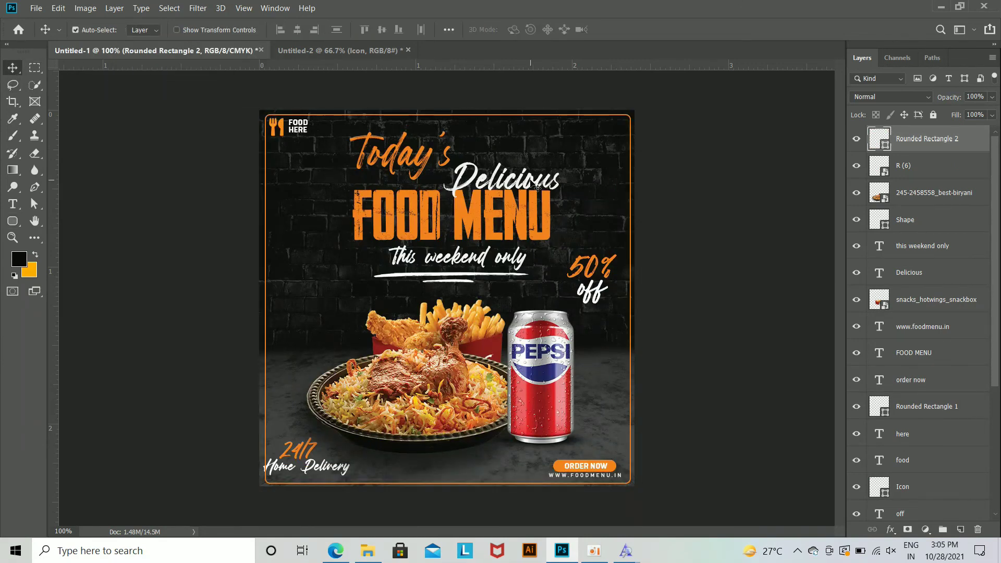
# Step: Shift the orange frame to centre it on the poster and enlarge it to about 101% for even margins
pyautogui.hotkey('ctrl', '+')
pyautogui.hotkey('ctrl', '-')
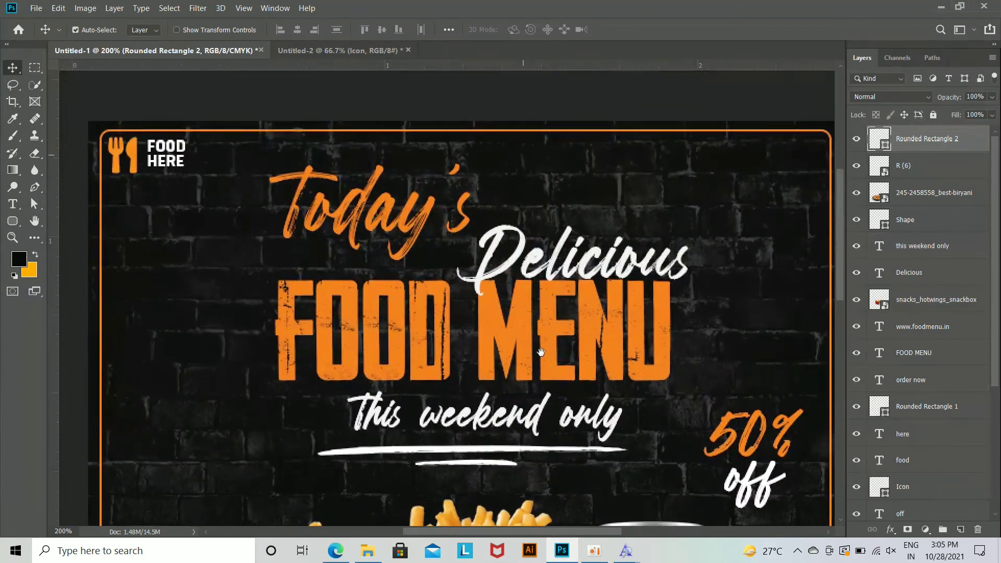
pyautogui.hotkey('ctrl', '-')
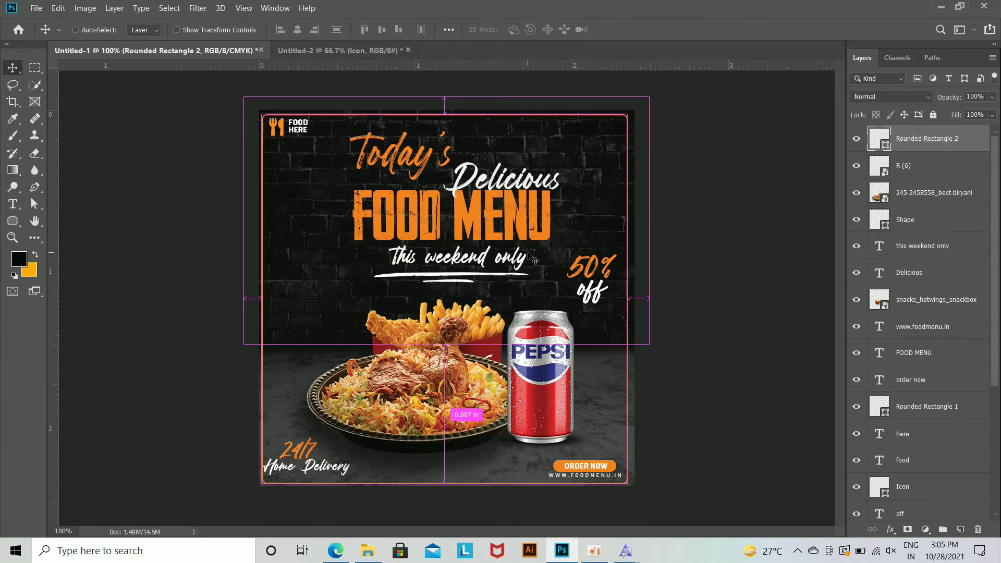
pyautogui.hotkey('ctrl', 't')
pyautogui.hotkey('ctrl', '+')
pyautogui.hscroll(5, 597, 252)
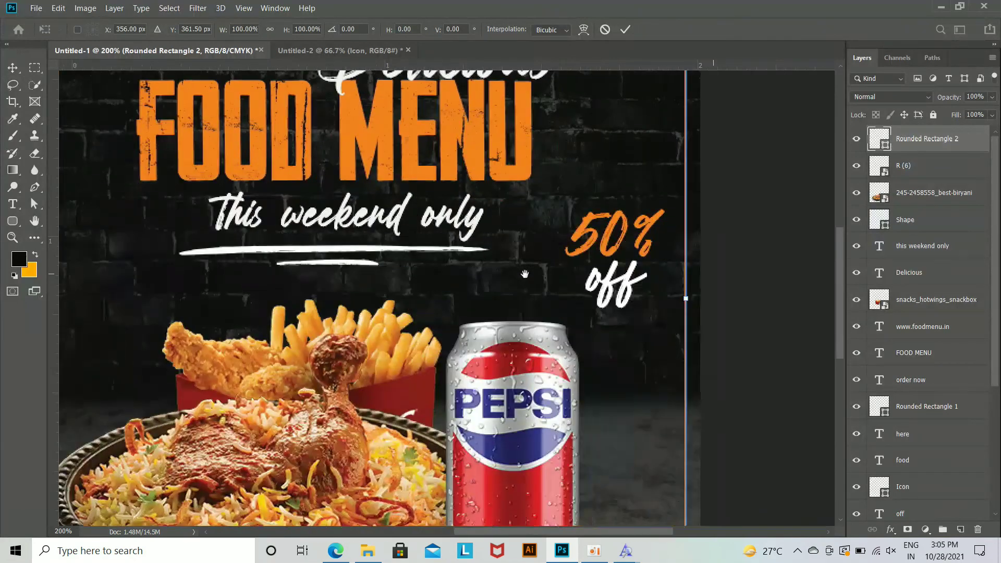
pyautogui.moveTo(617, 299); pyautogui.dragTo(628, 297)
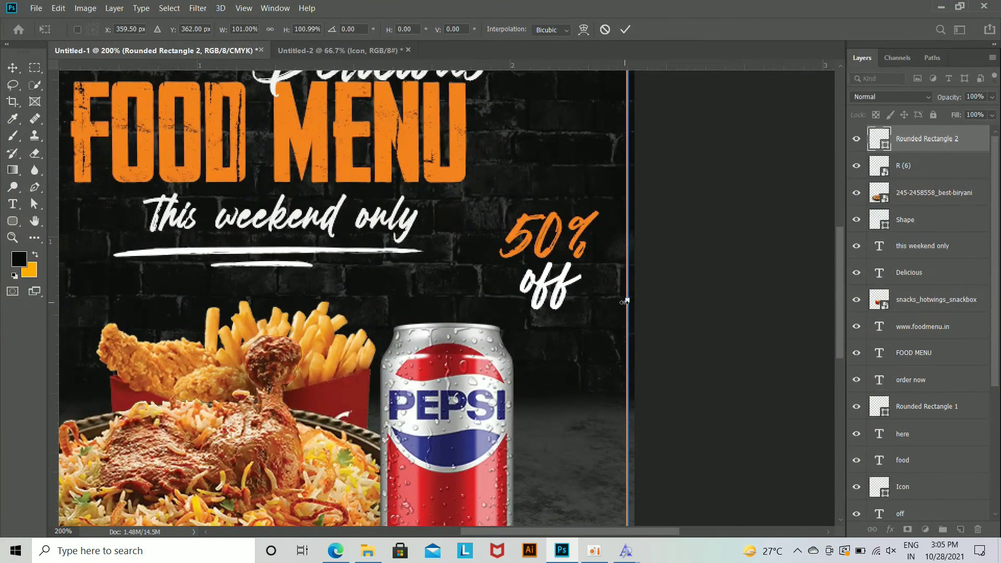
pyautogui.press('Return')
pyautogui.hotkey('ctrl', '-')
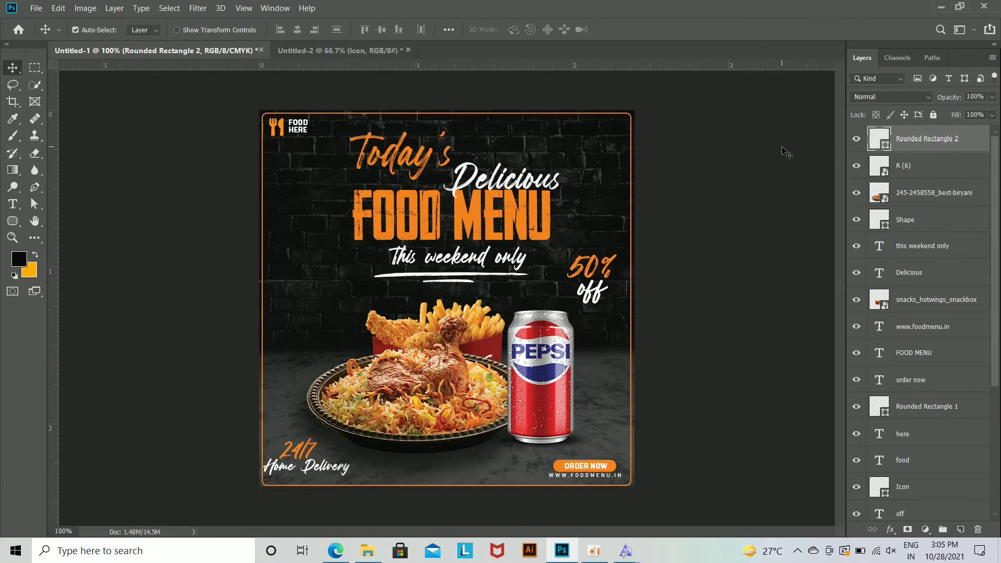